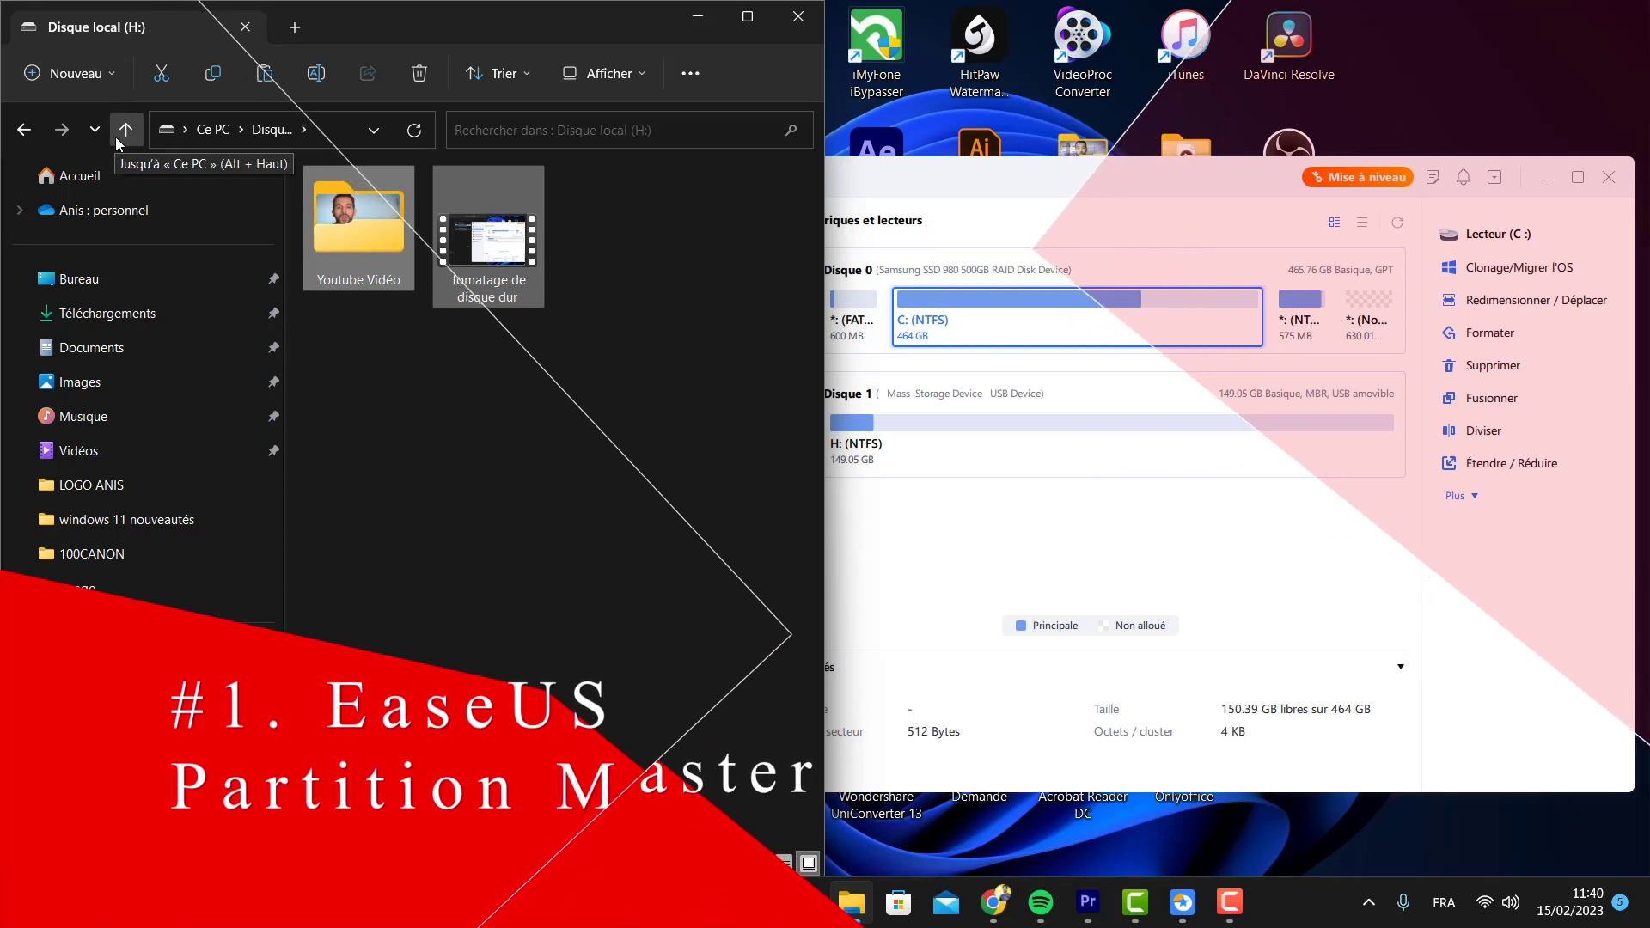
Clear the file window out of the way and open the format settings for partition H: on Disque 1.
left_click(697, 16)
left_click_drag(1065, 178, 811, 178)
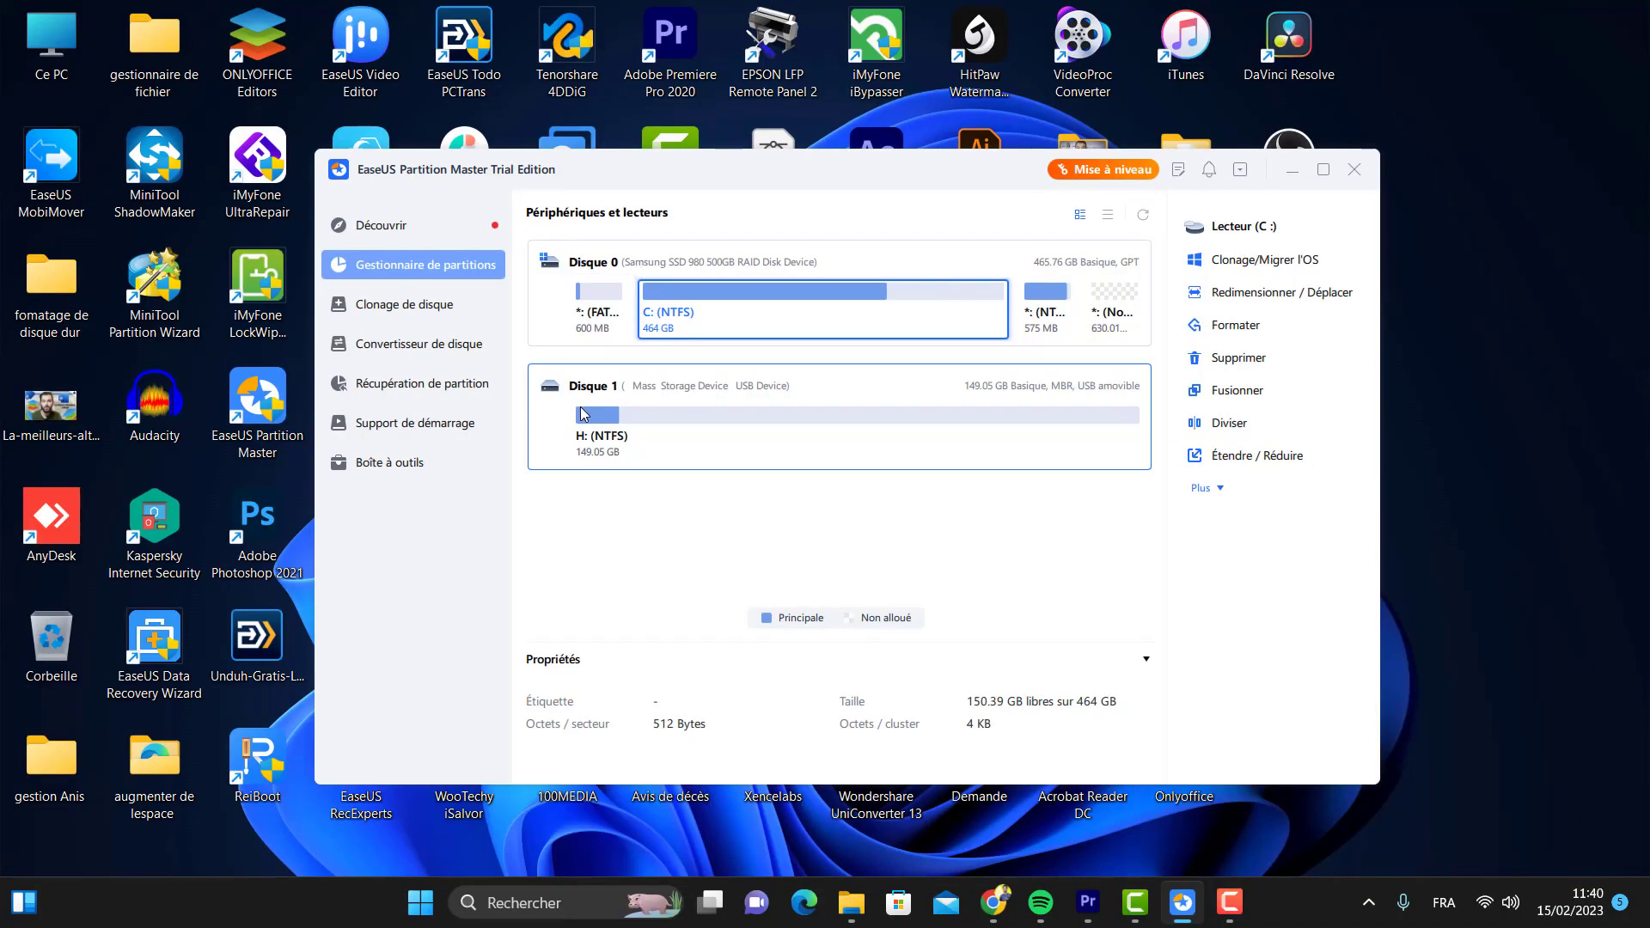
left_click(542, 406)
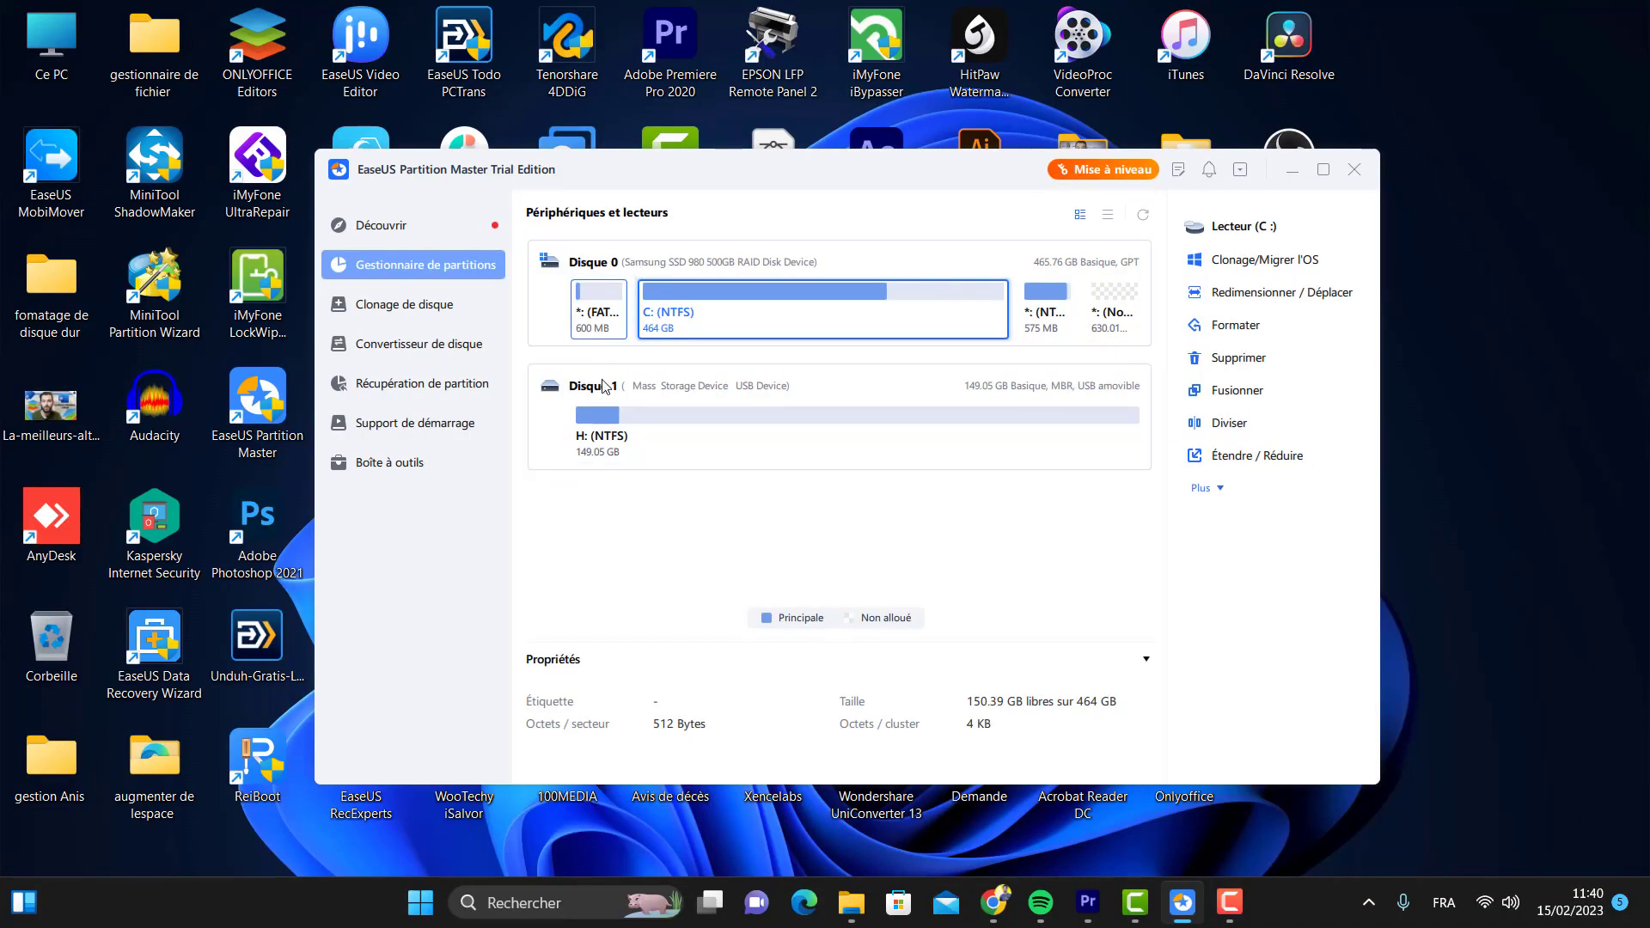
right_click(664, 400)
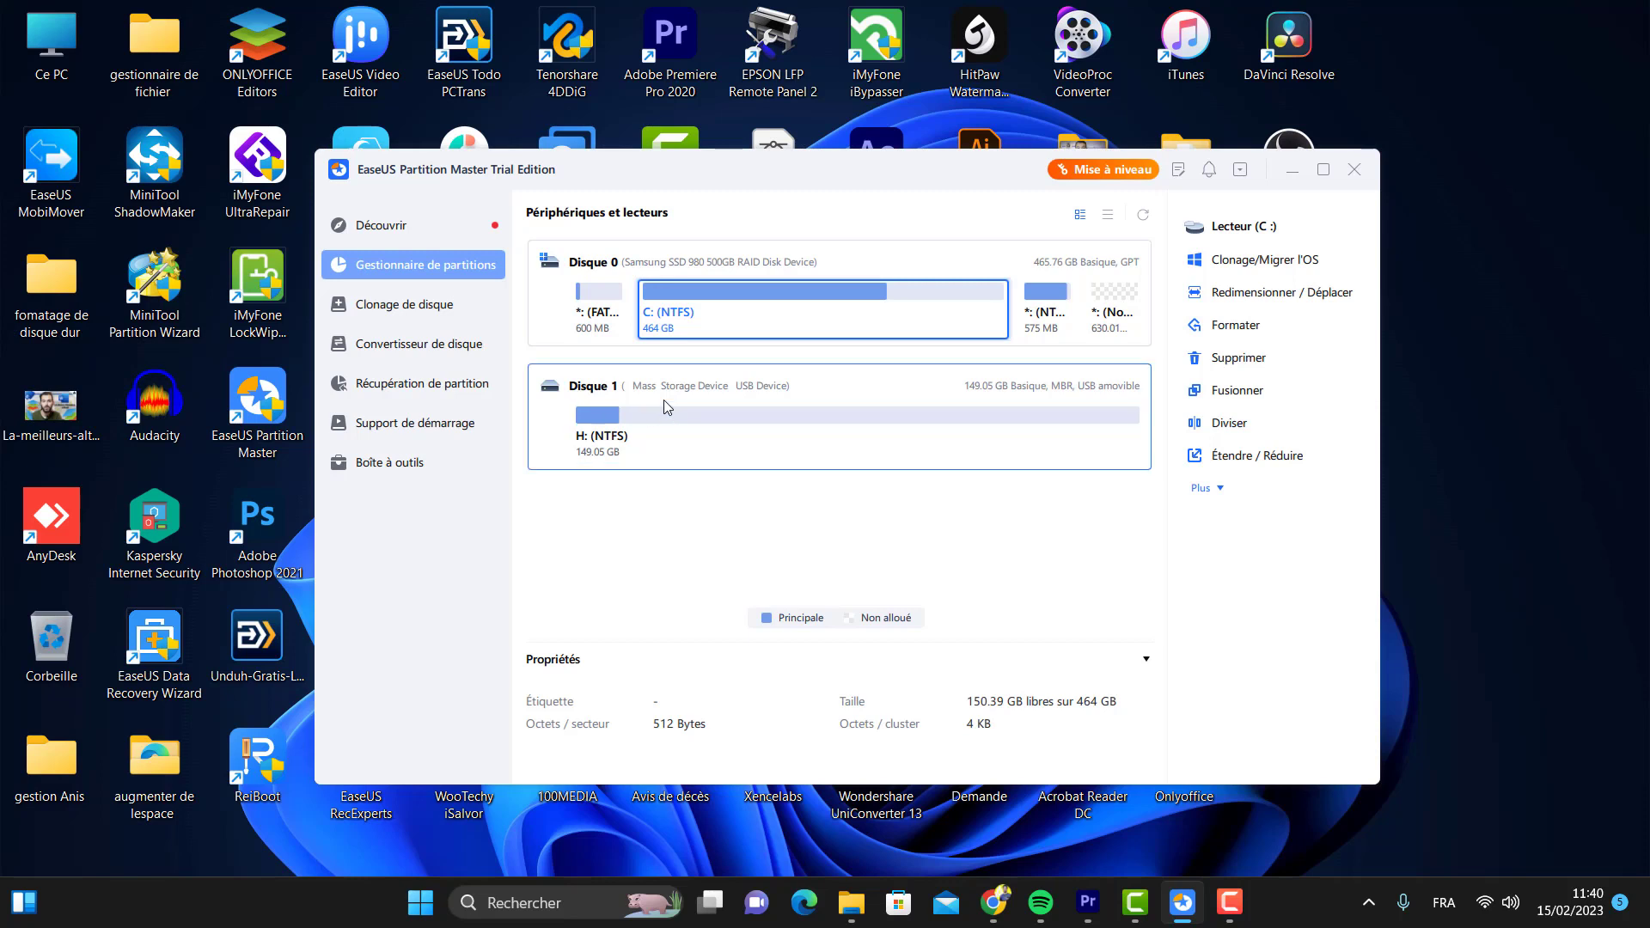
right_click(904, 423)
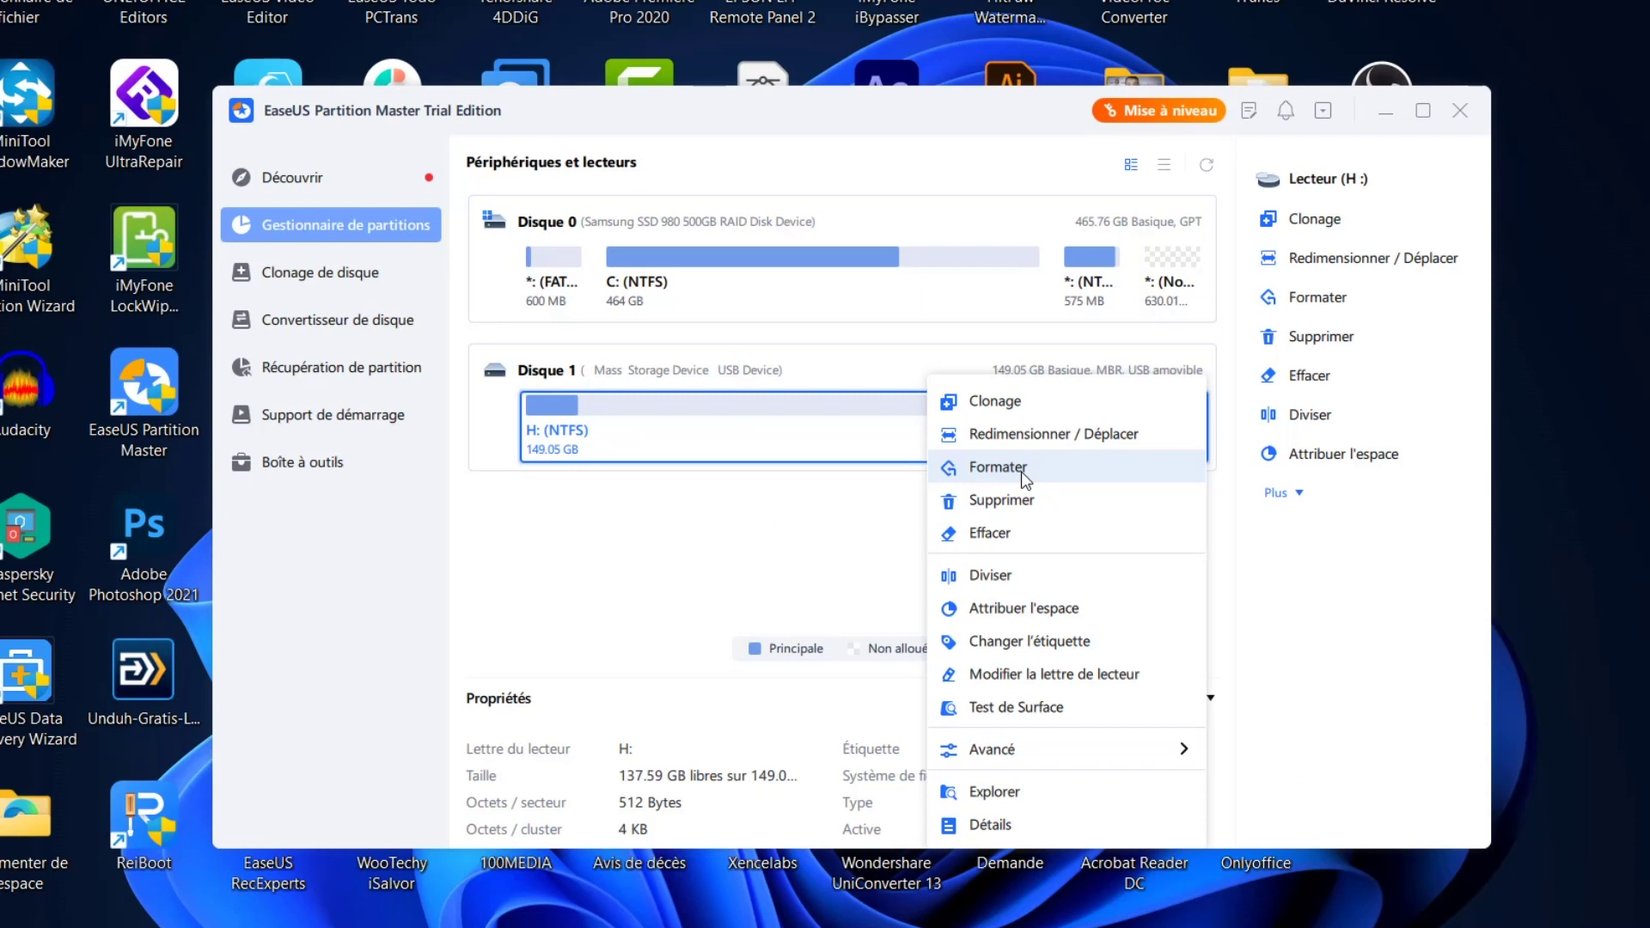
left_click(997, 467)
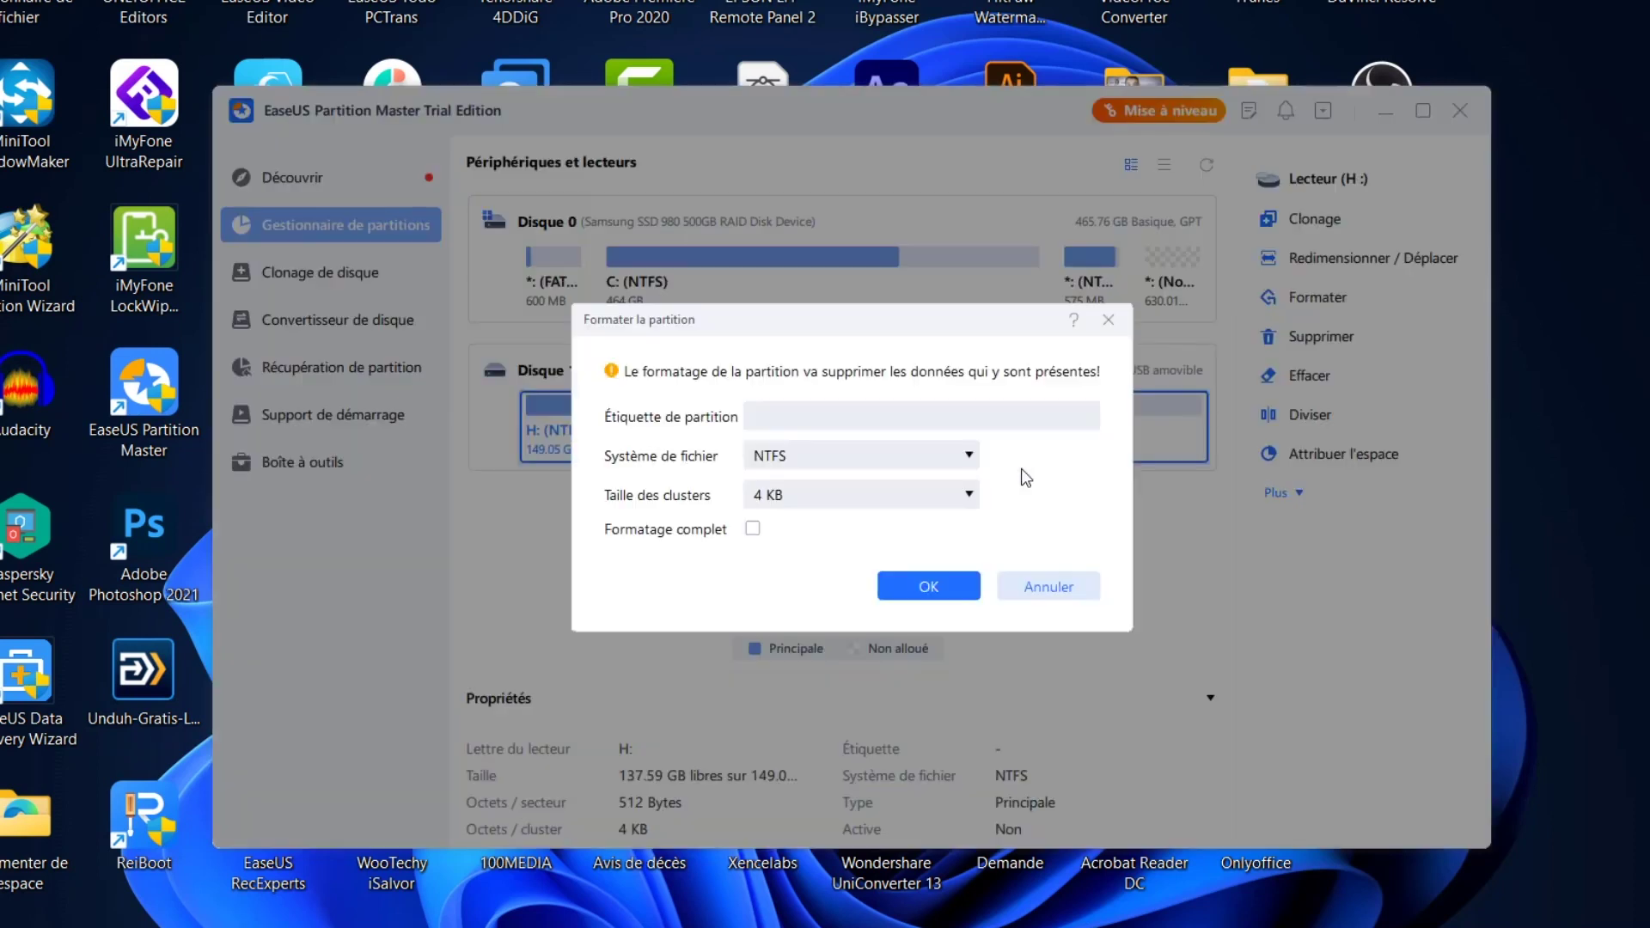
Label the partition "disque dur externe" and choose the NTFS file system with a 4 KB cluster size.
type("disque dur exter")
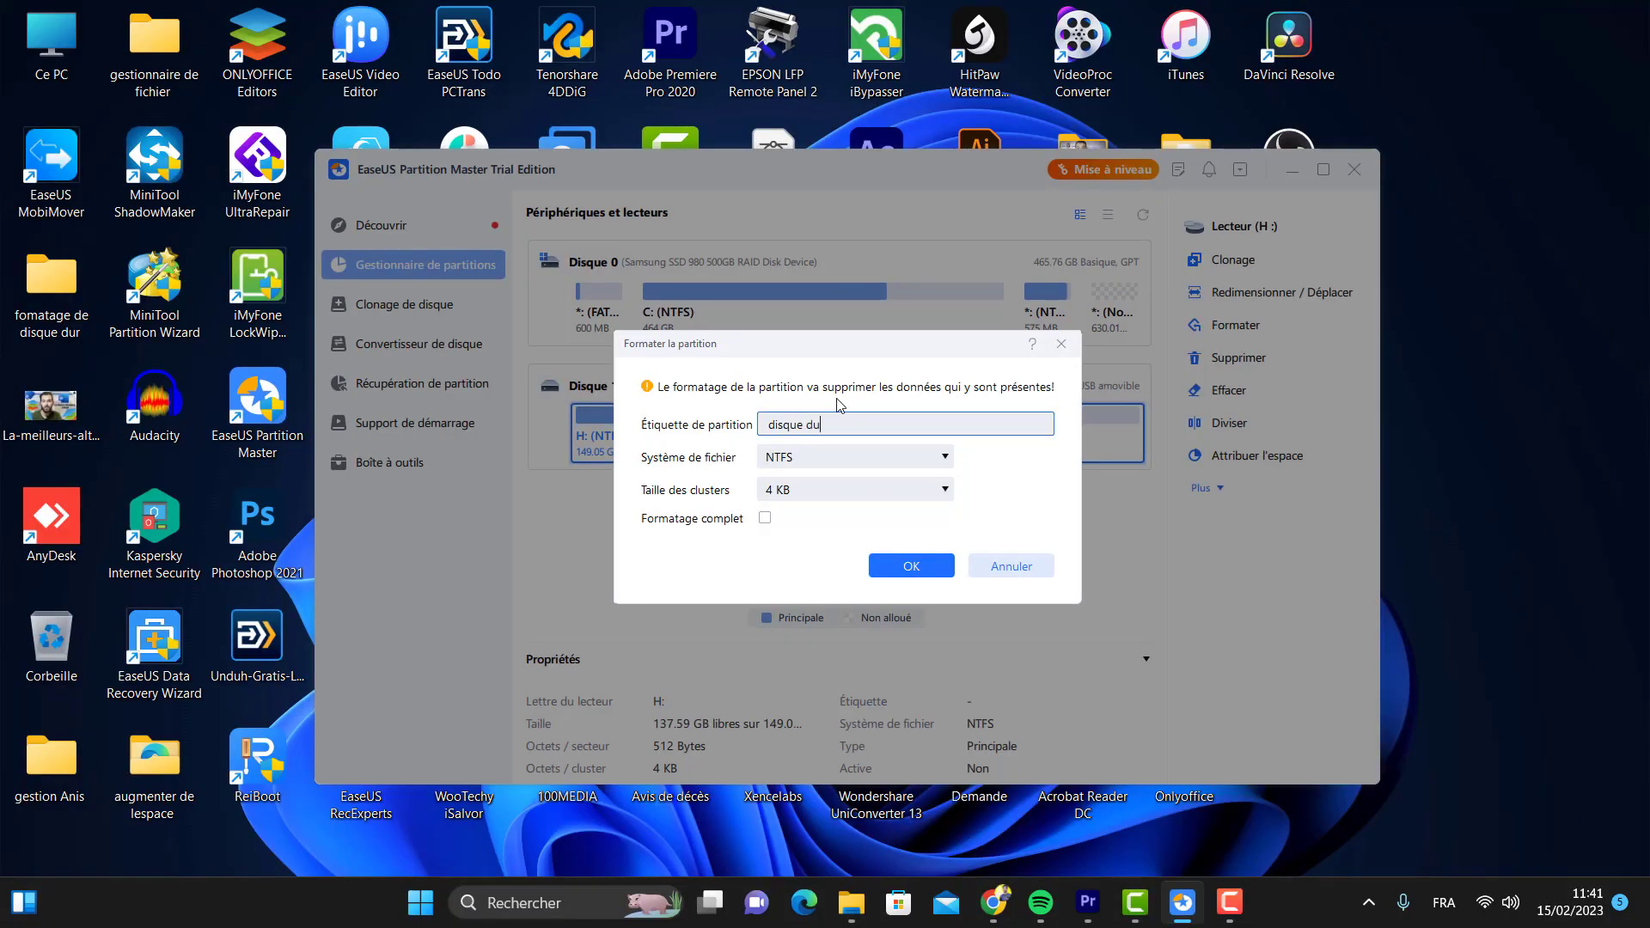
type("ne")
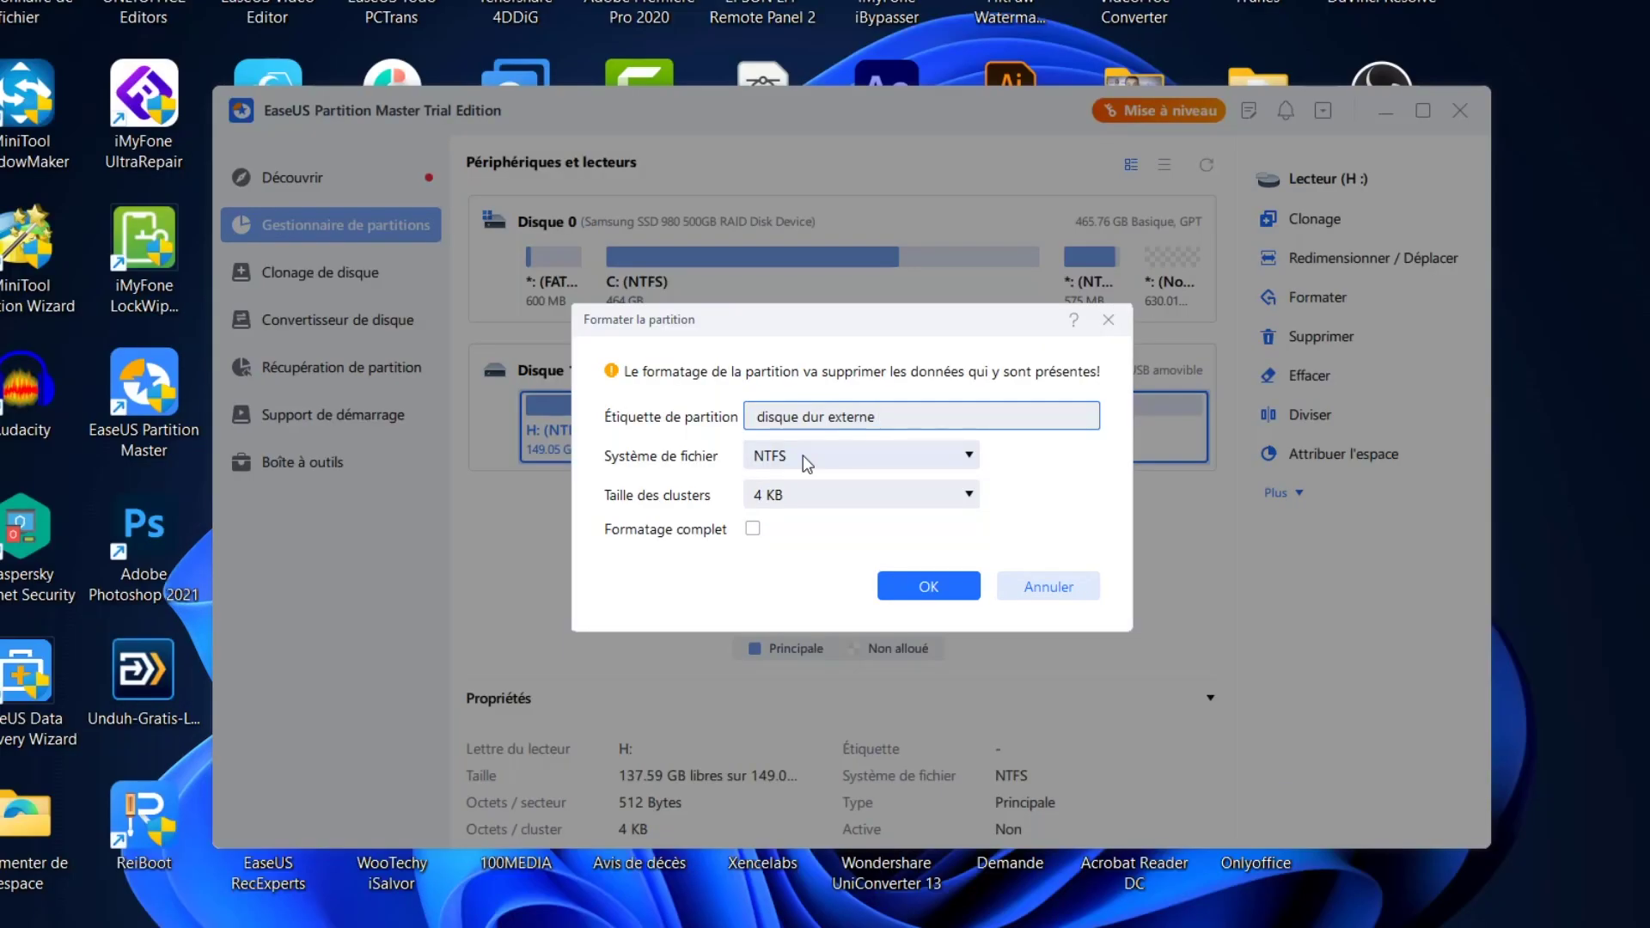
left_click(804, 457)
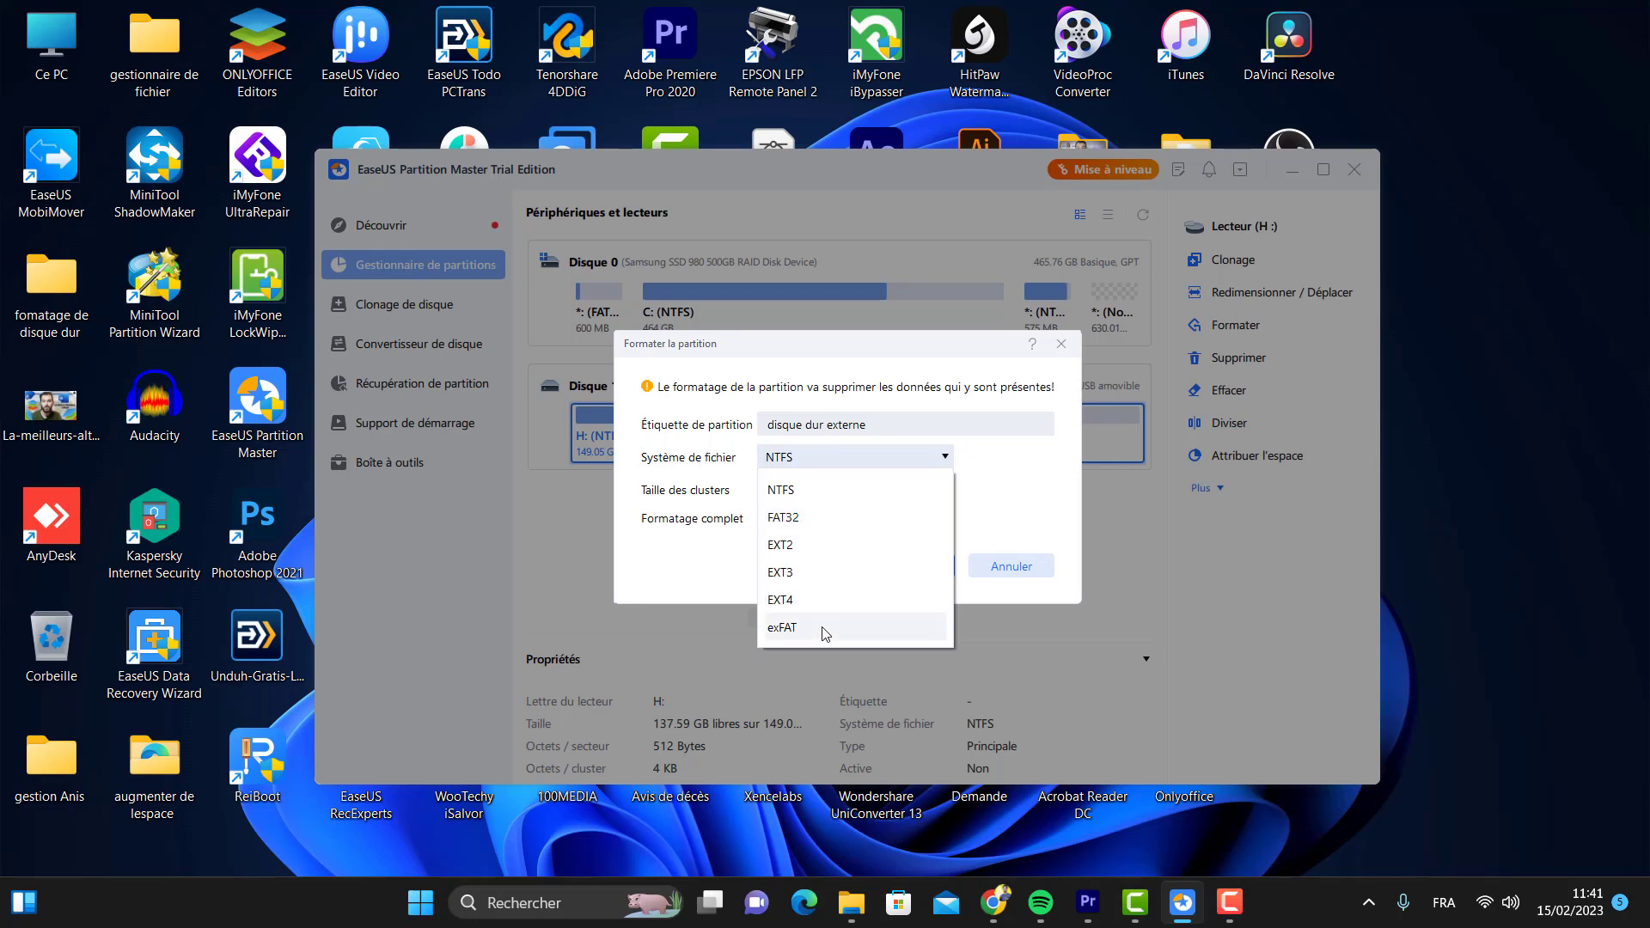
left_click(840, 501)
left_click(899, 492)
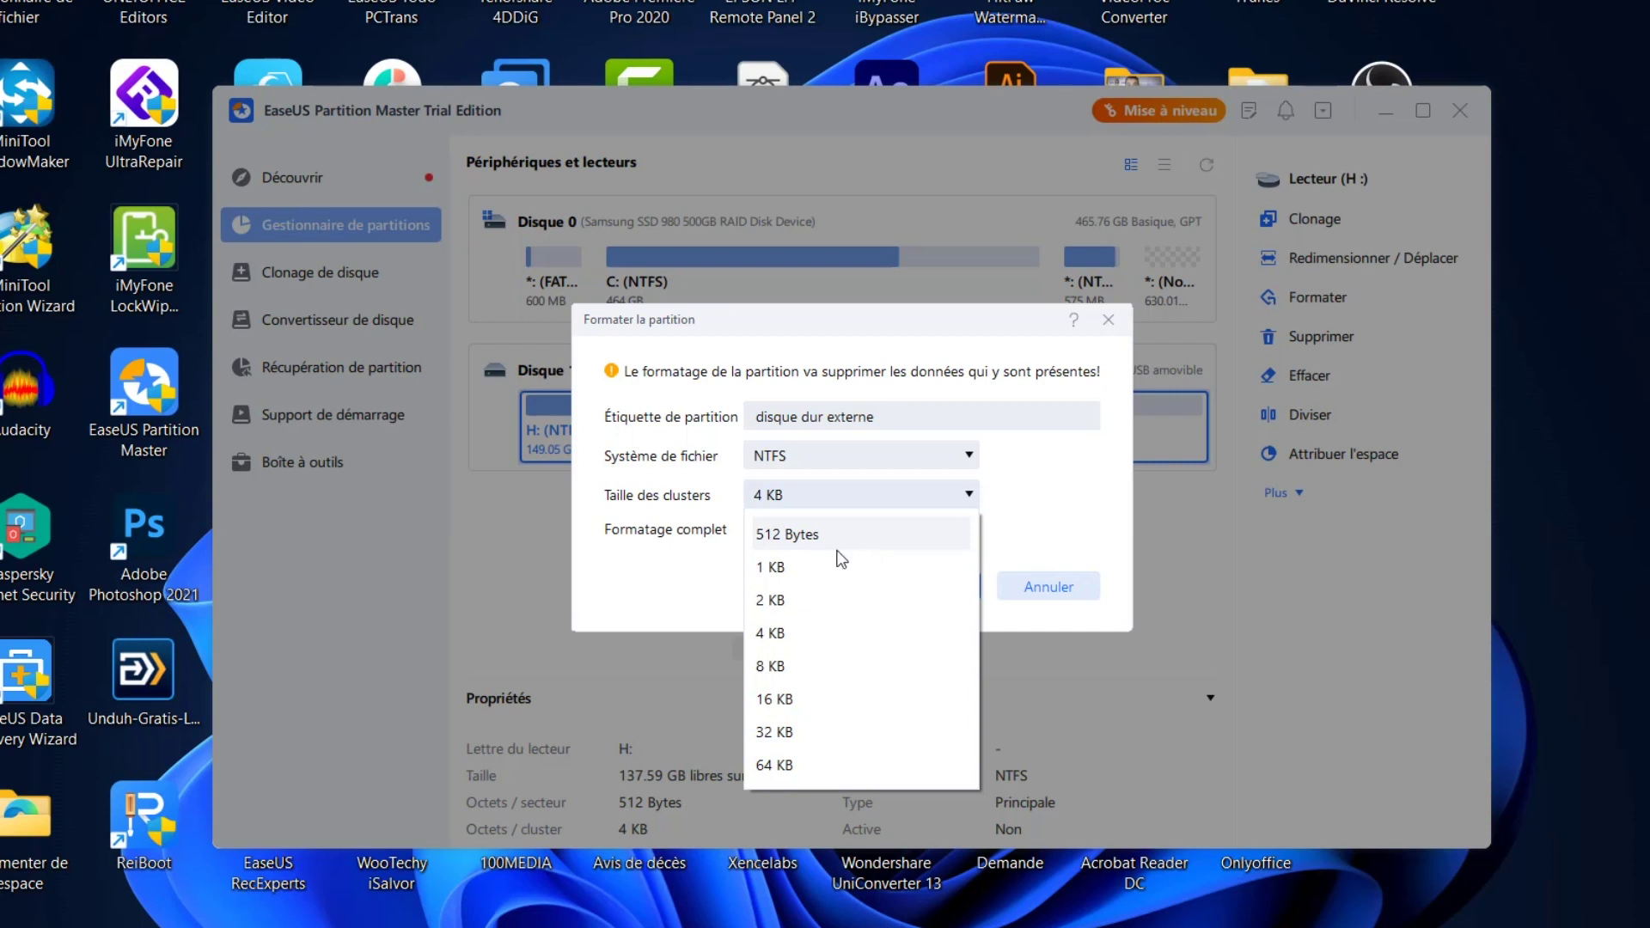
left_click(789, 632)
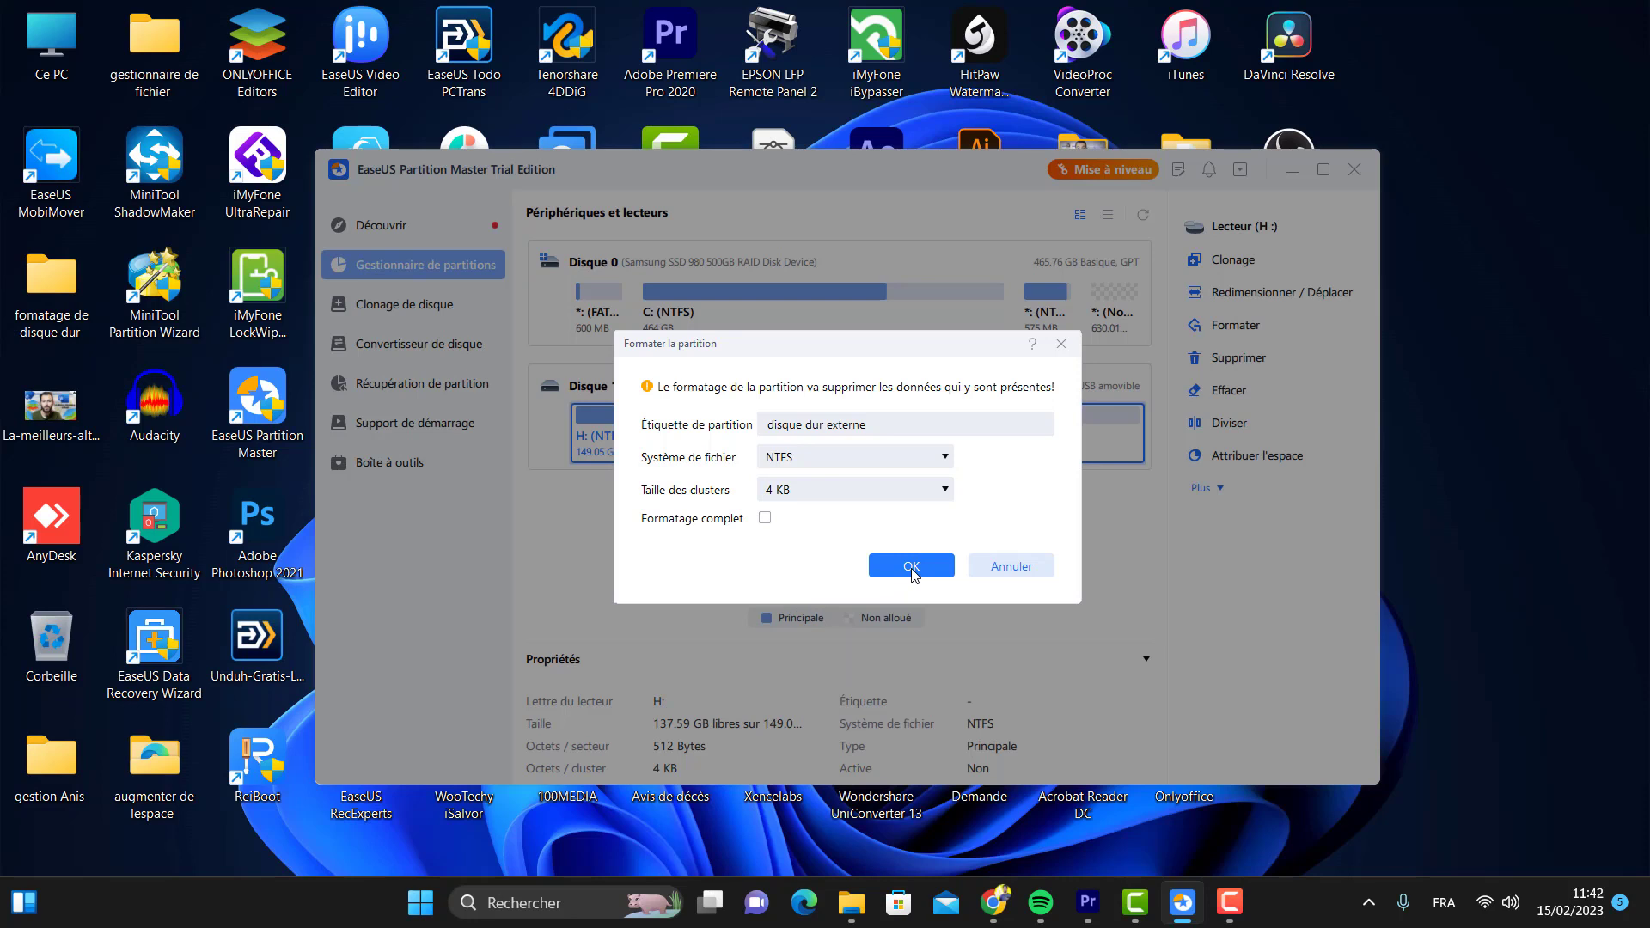
Confirm formatting partition H: and execute the queued format task.
left_click(911, 568)
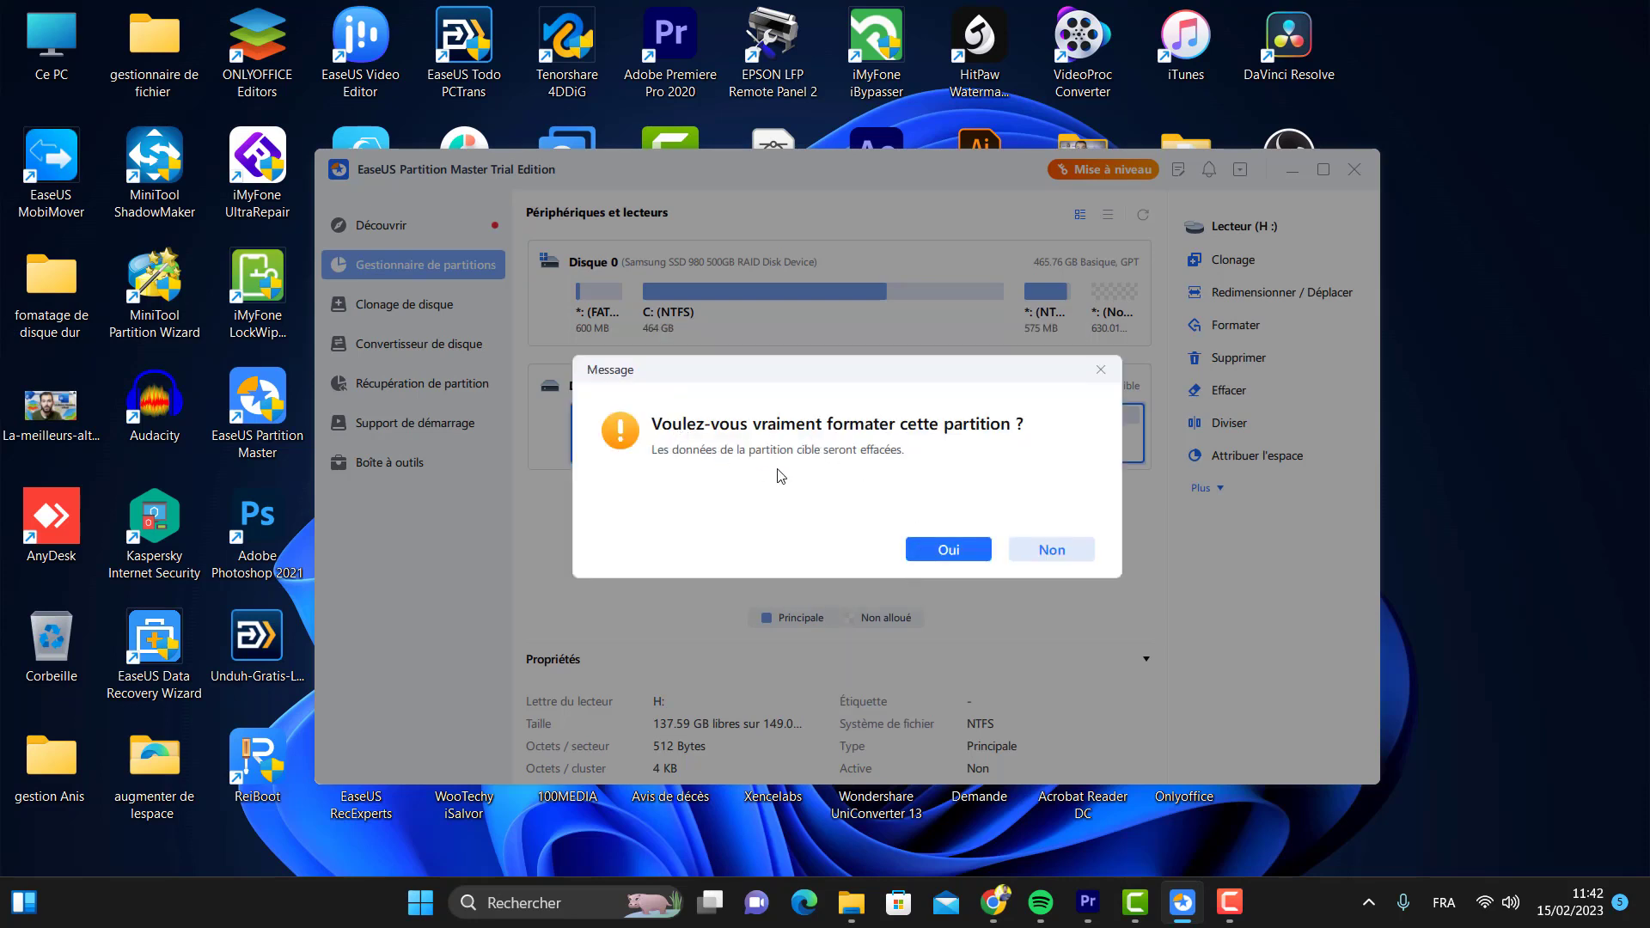
key("Return")
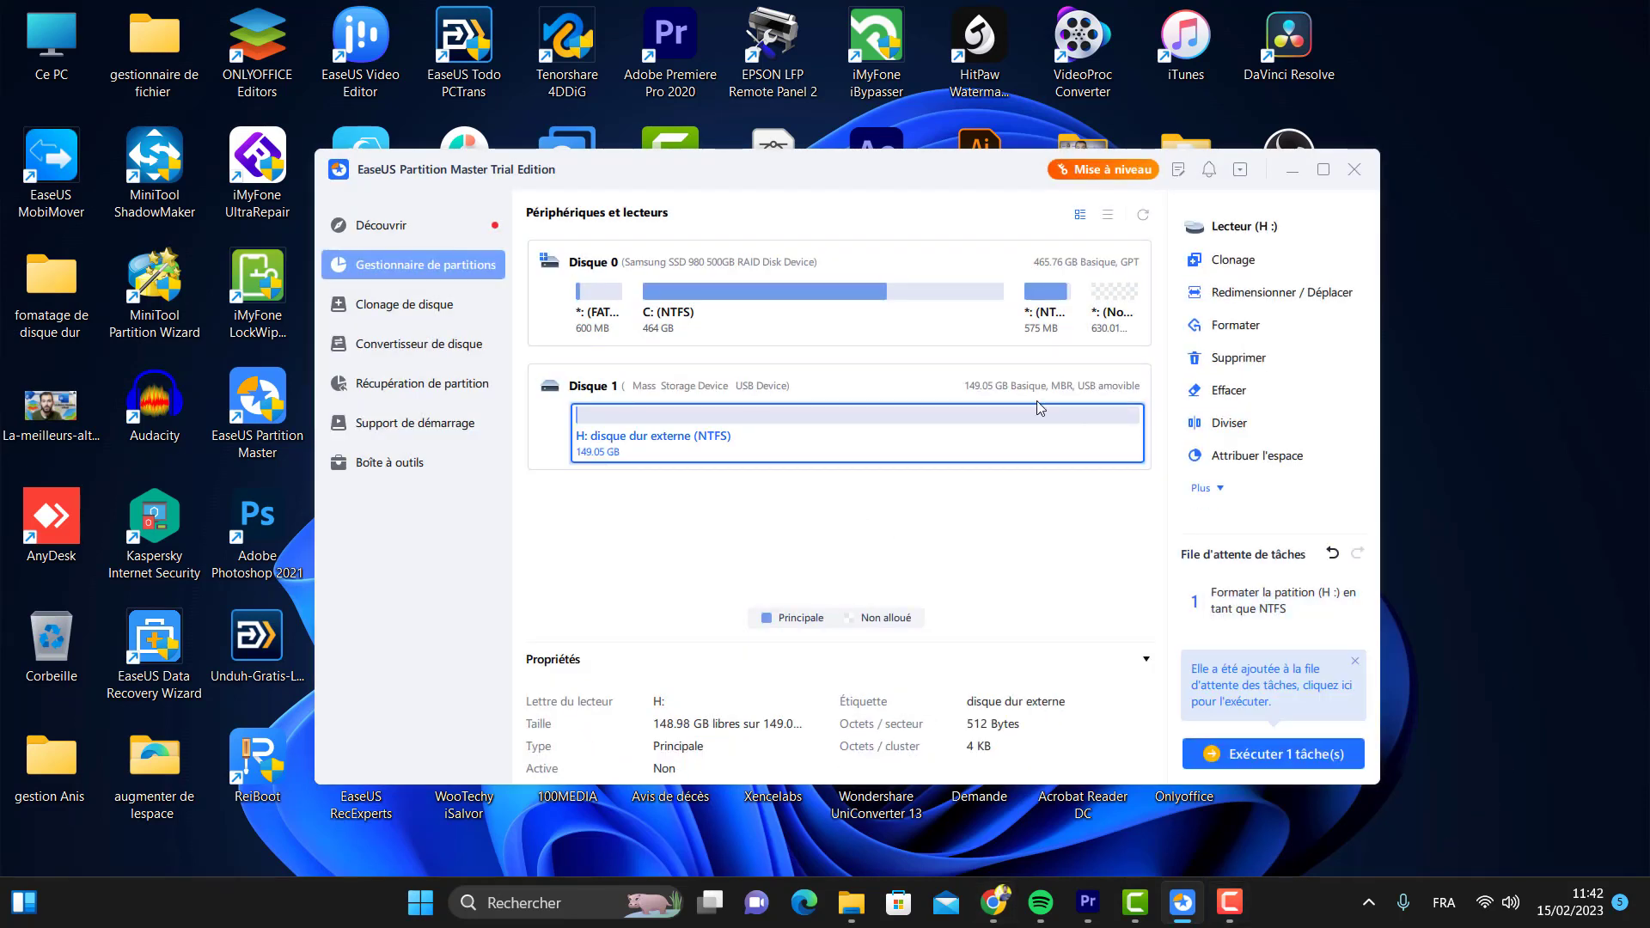
left_click(1220, 754)
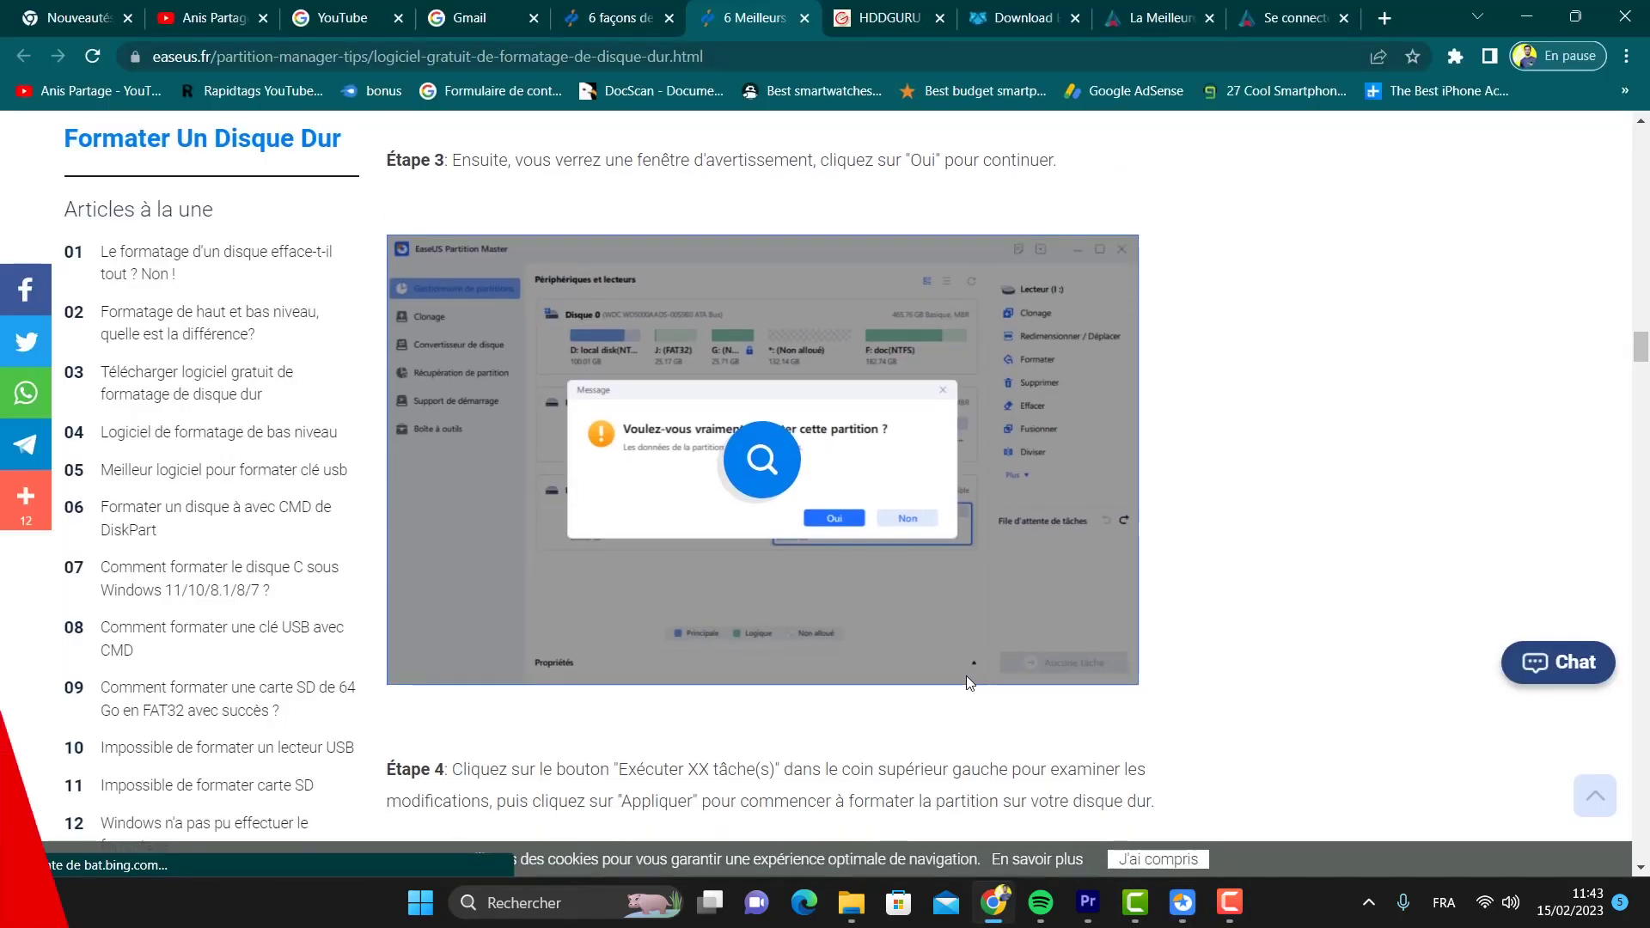
Find HP USB Disk Storage Format Tool in the EaseUS article and examine its FileHippo download page.
scroll(966, 676, "down", 10)
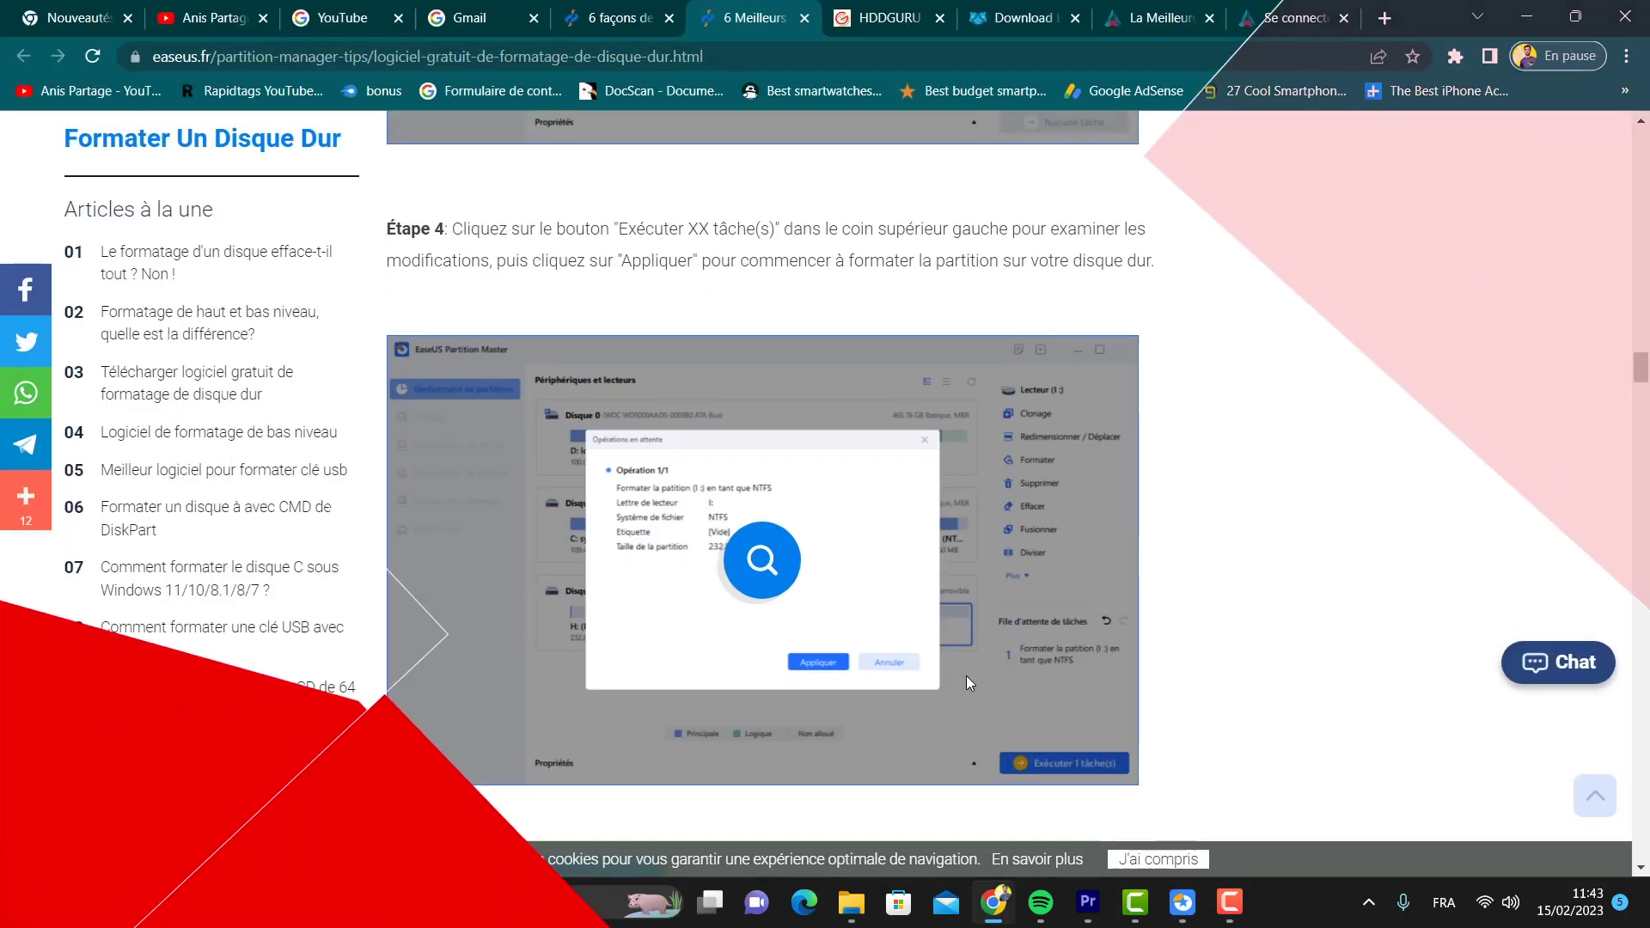
scroll(966, 675, "down", 2)
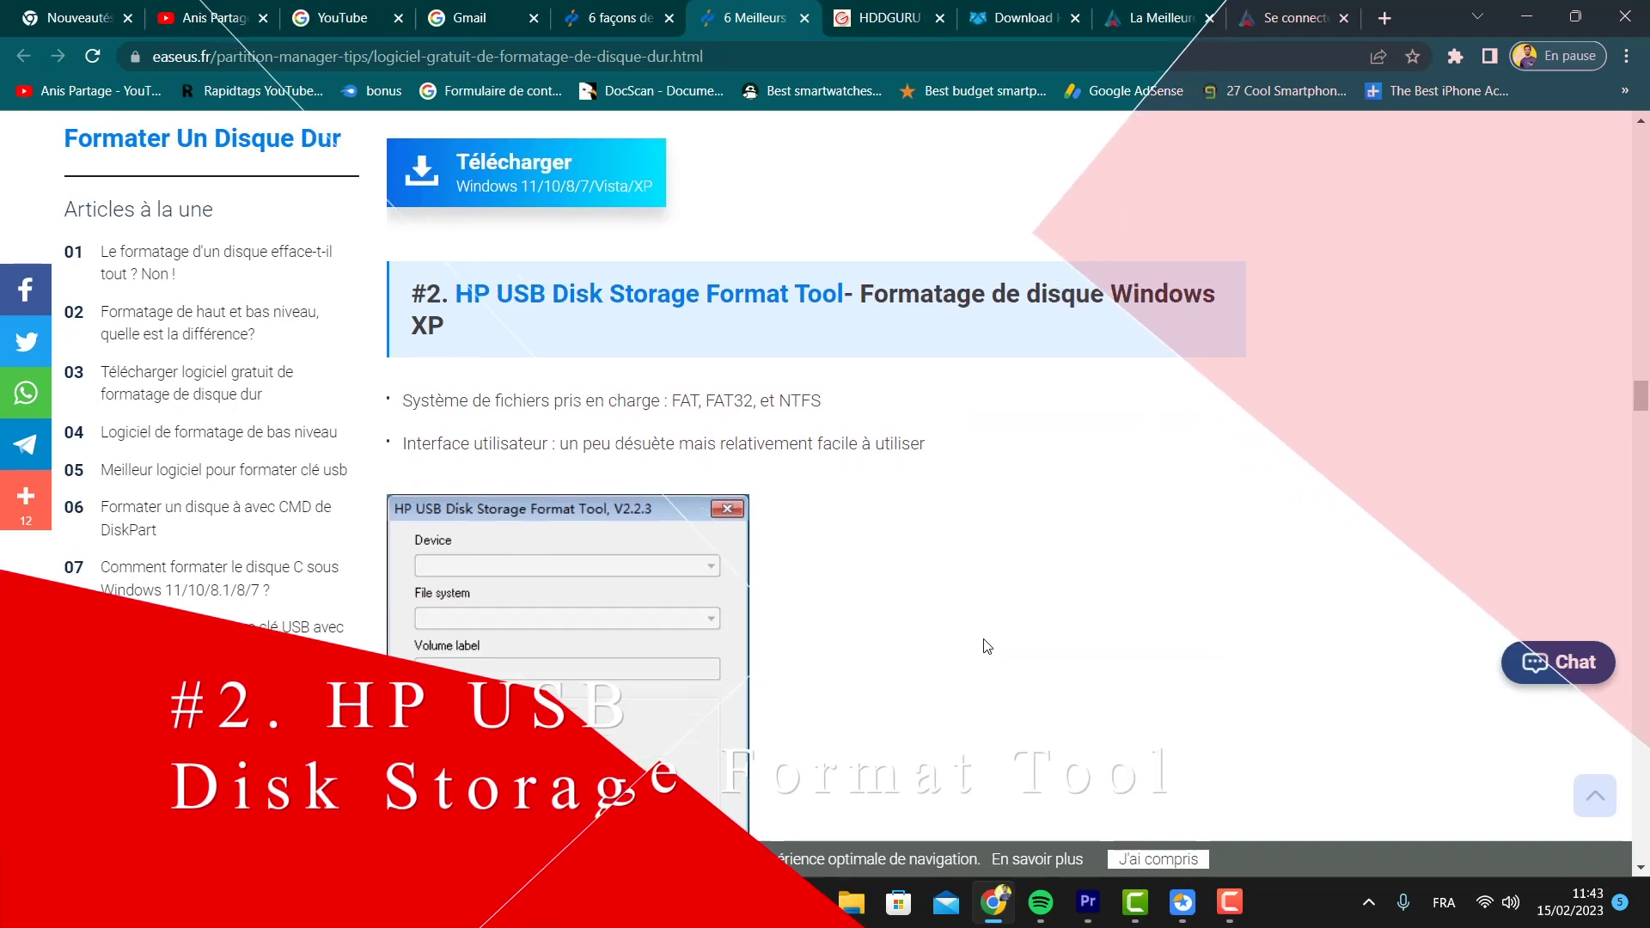
scroll(988, 646, "down", 1)
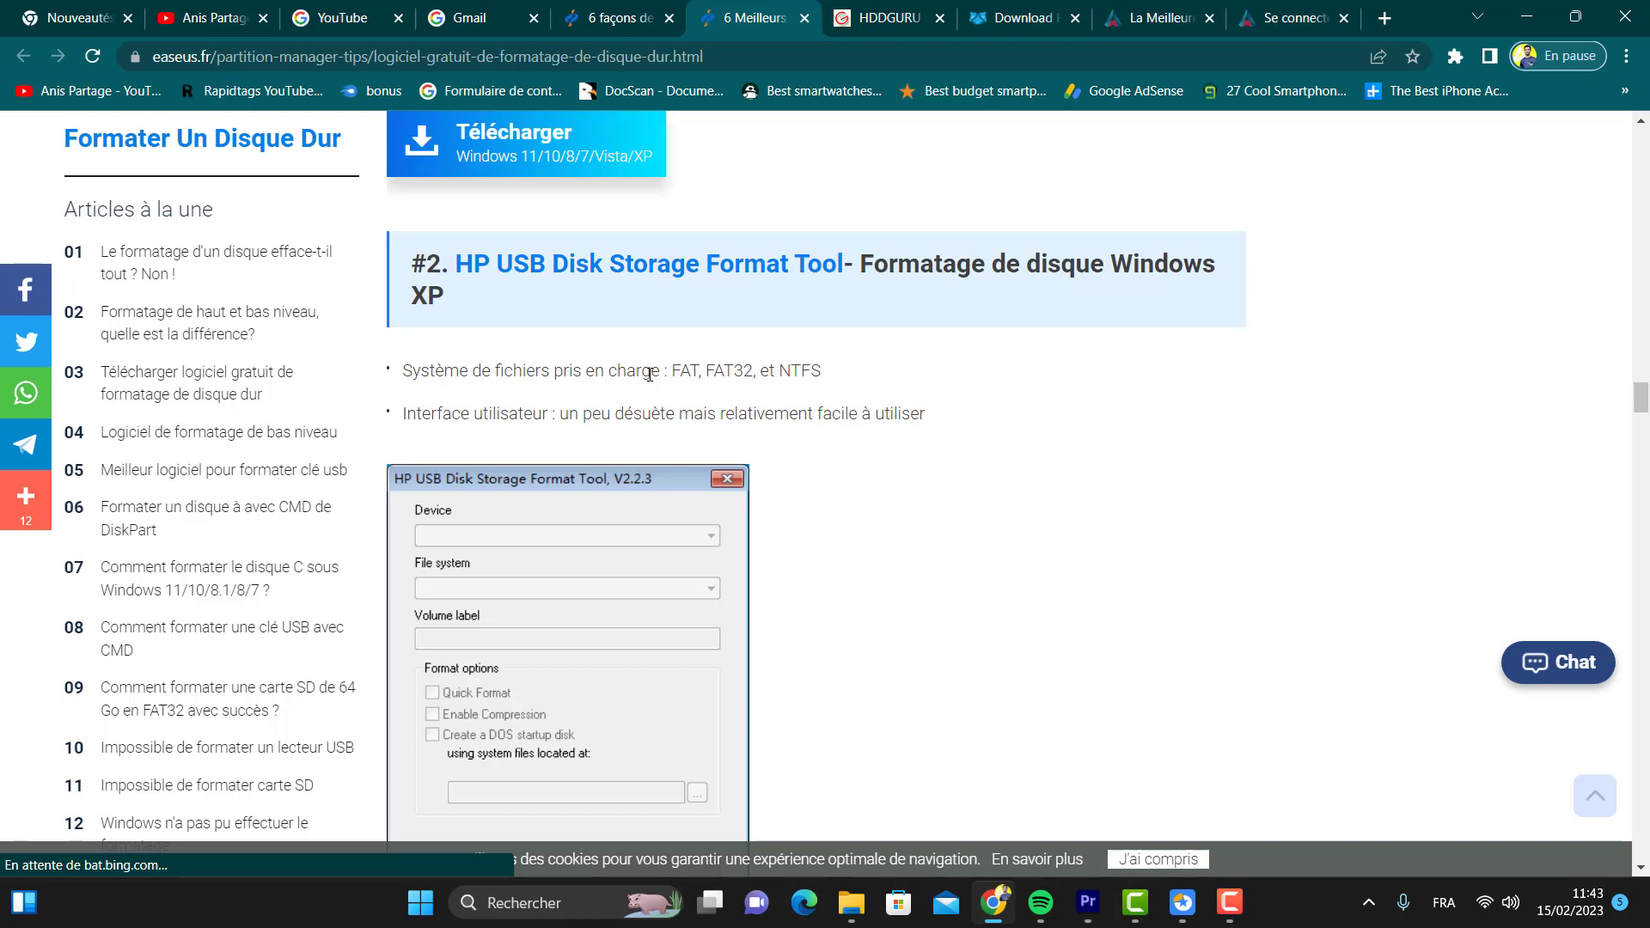
scroll(711, 423, "up", 1)
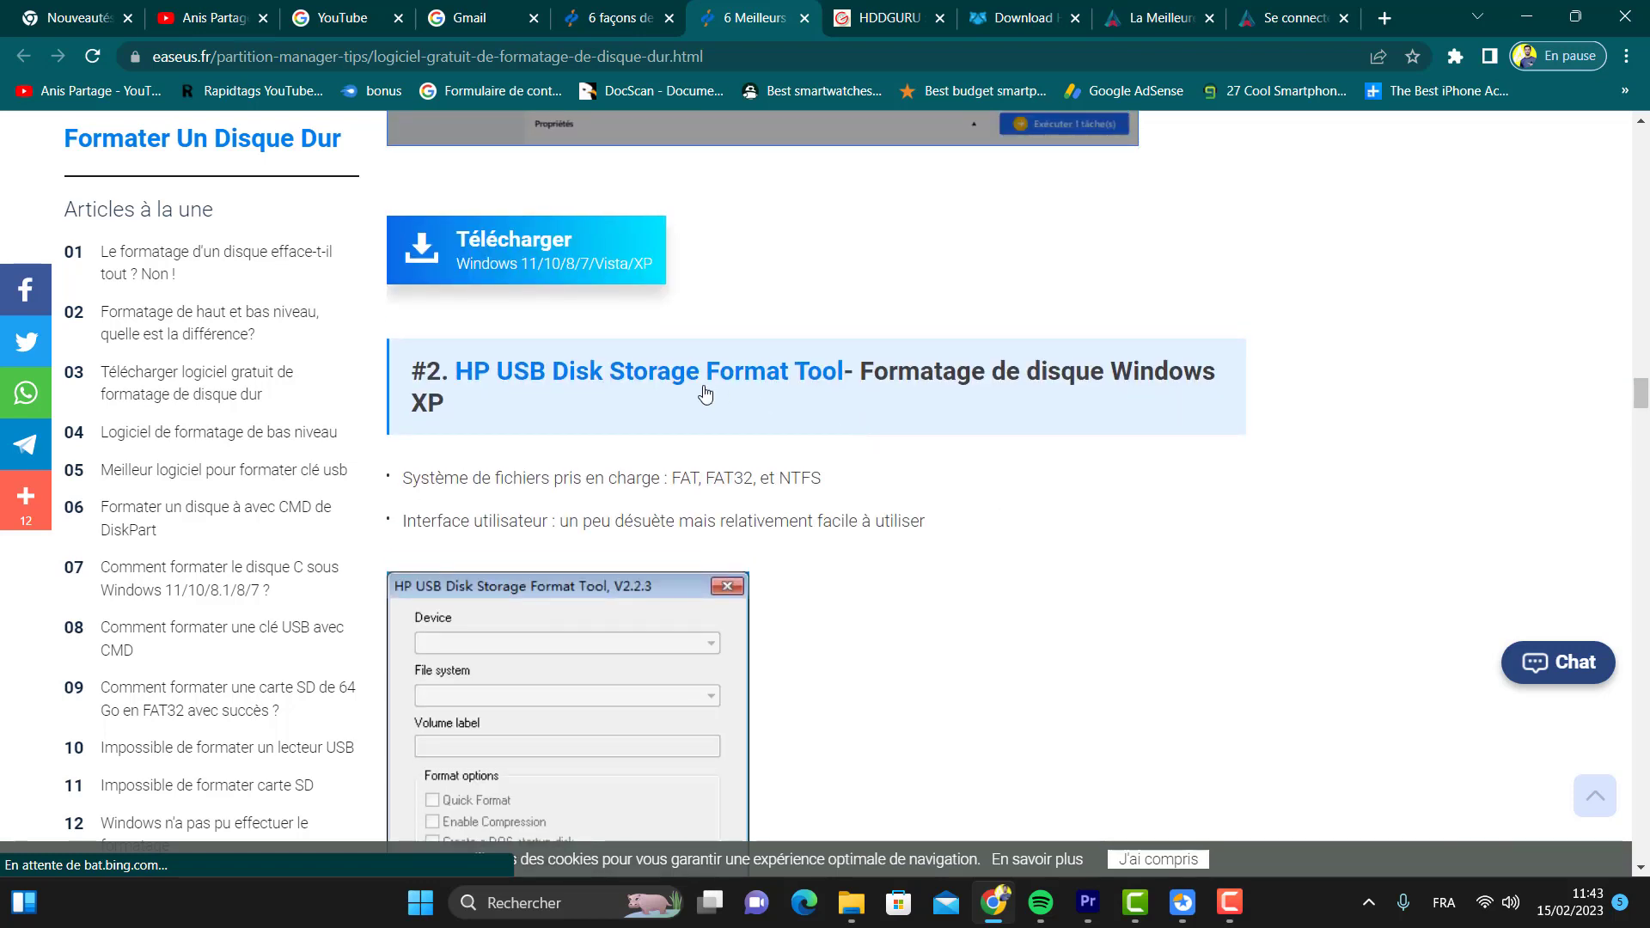
left_click(648, 383)
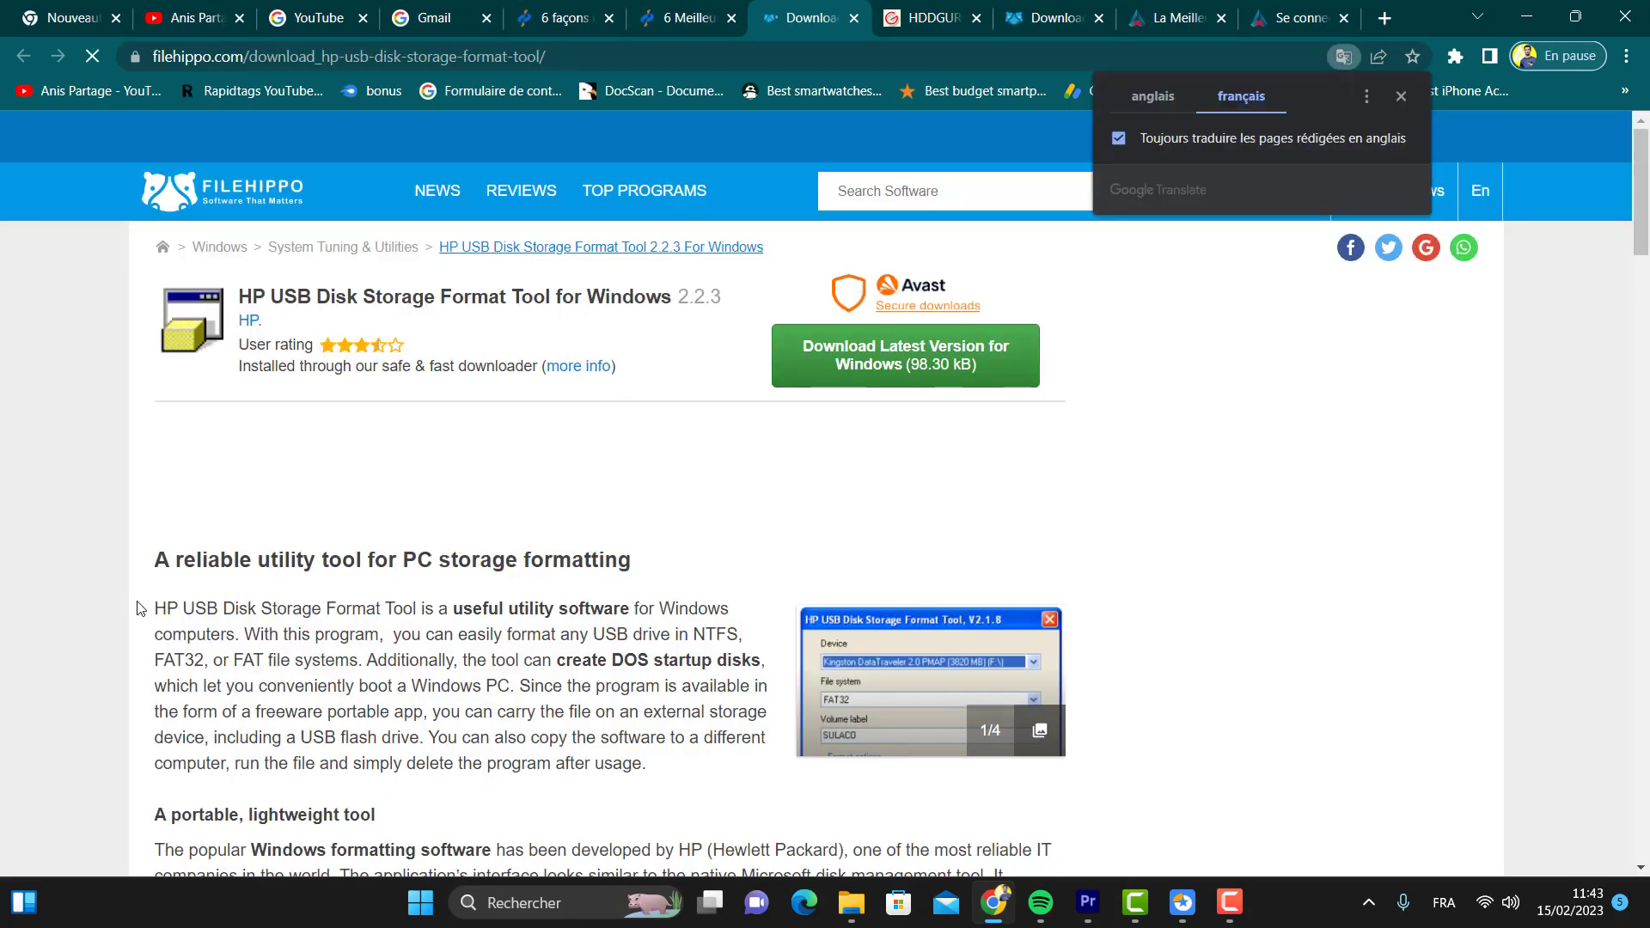
scroll(288, 594, "down", 2)
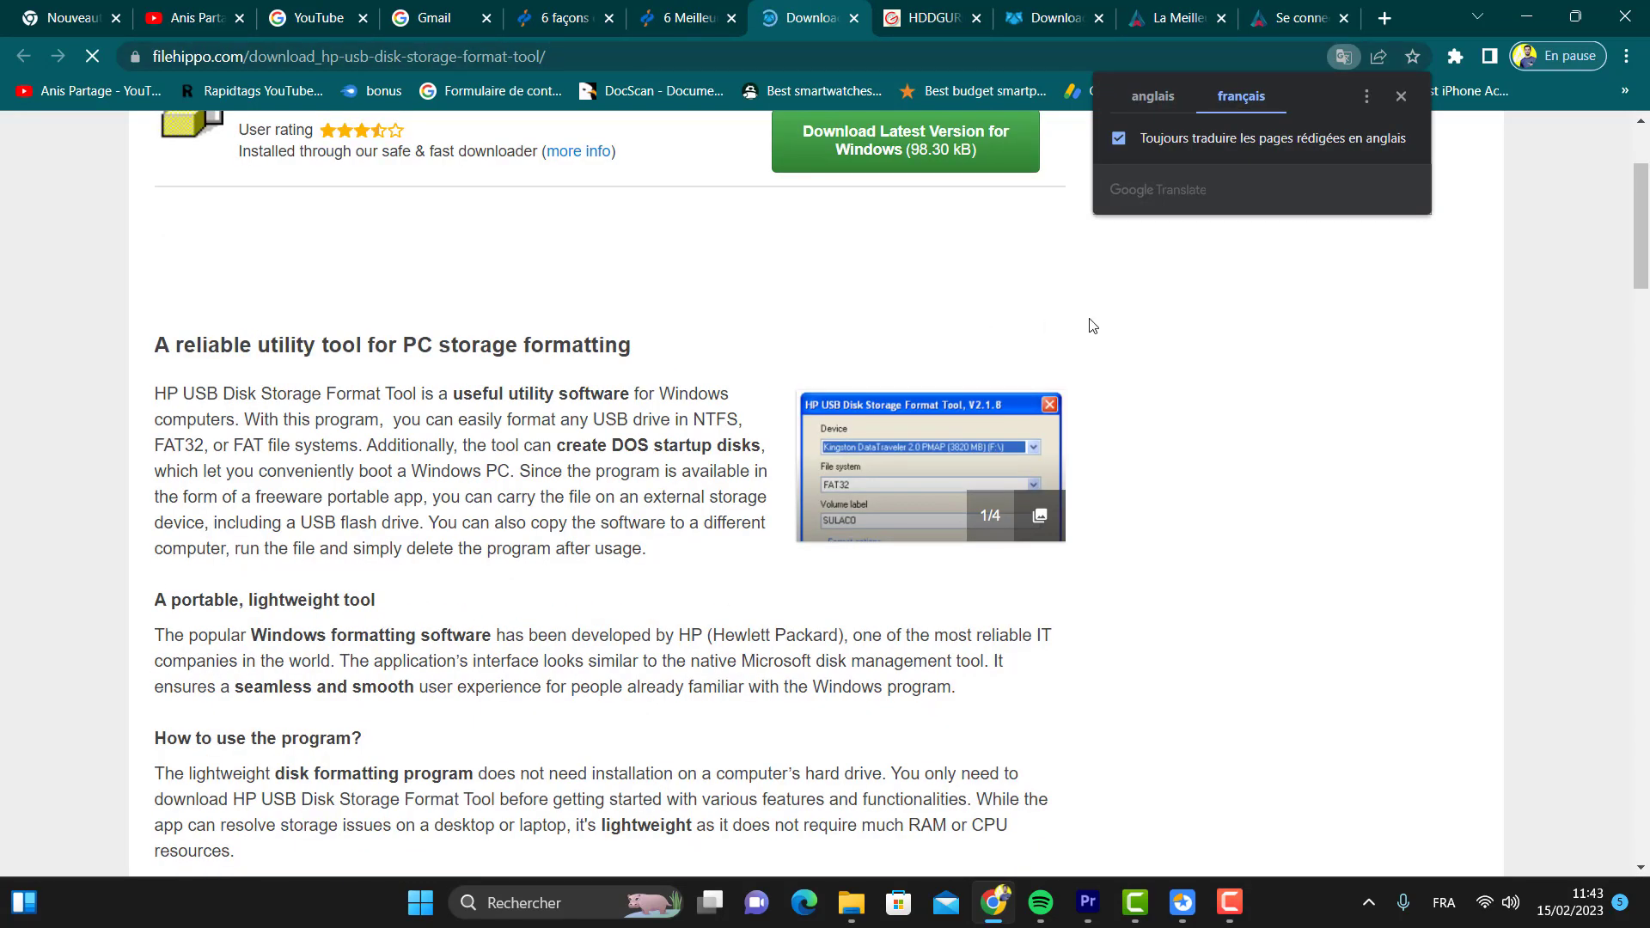
Launch the downloaded HP USB Disk Storage Format Tool from Téléchargements and choose the Mass Storage Device (H:\) as target.
left_click(1539, 17)
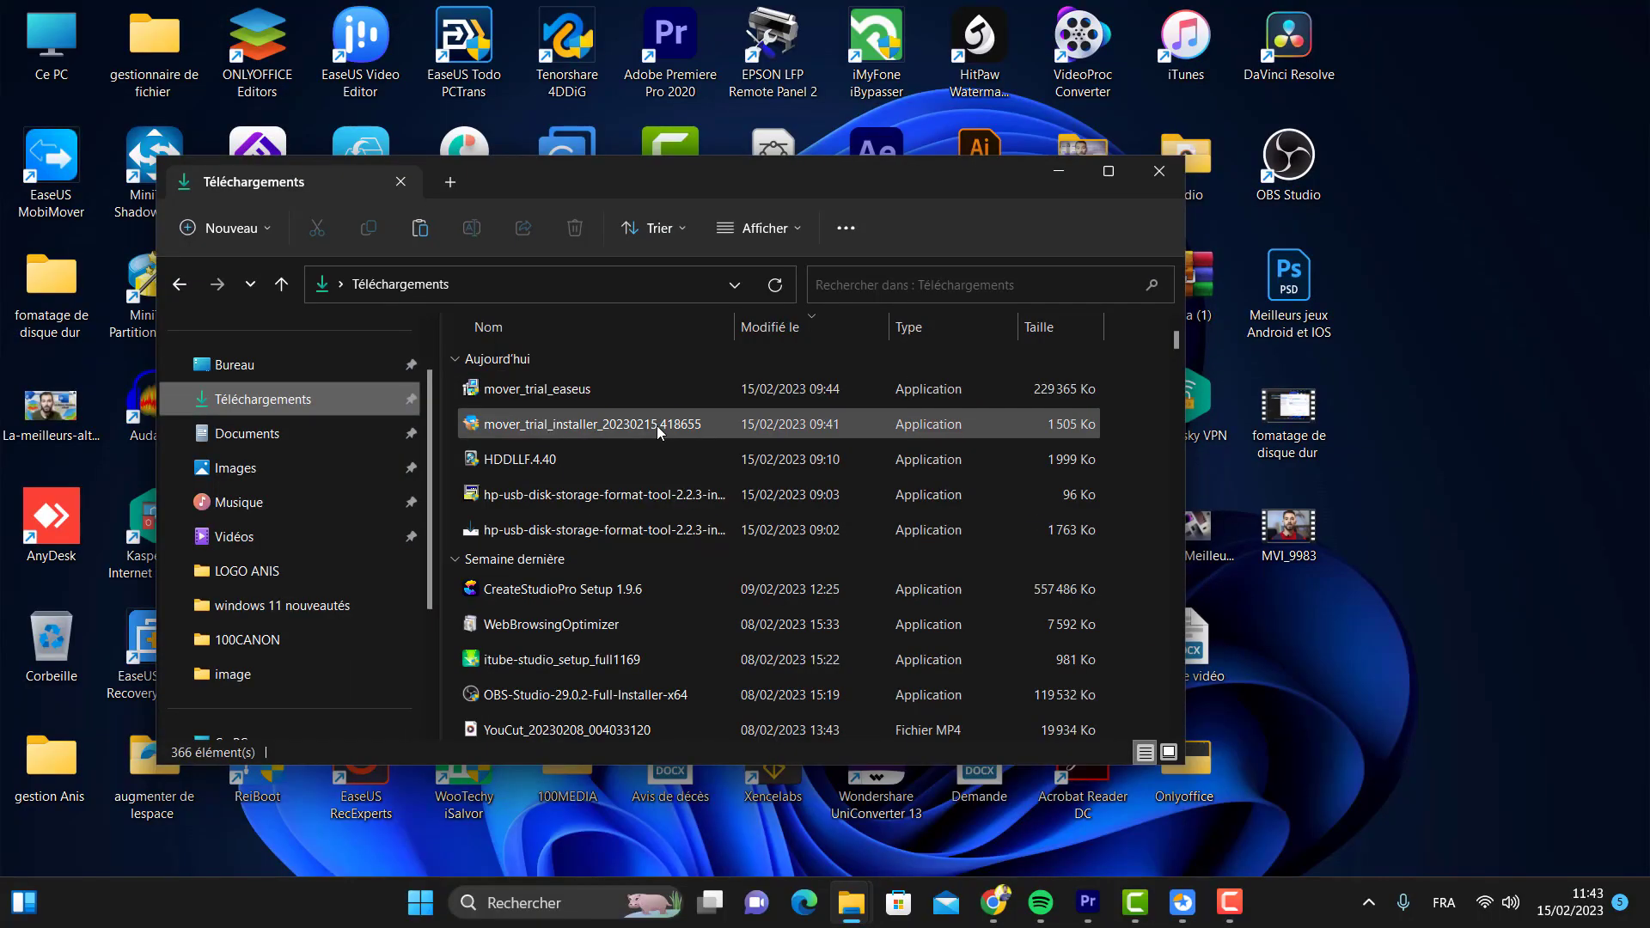
double_click(663, 497)
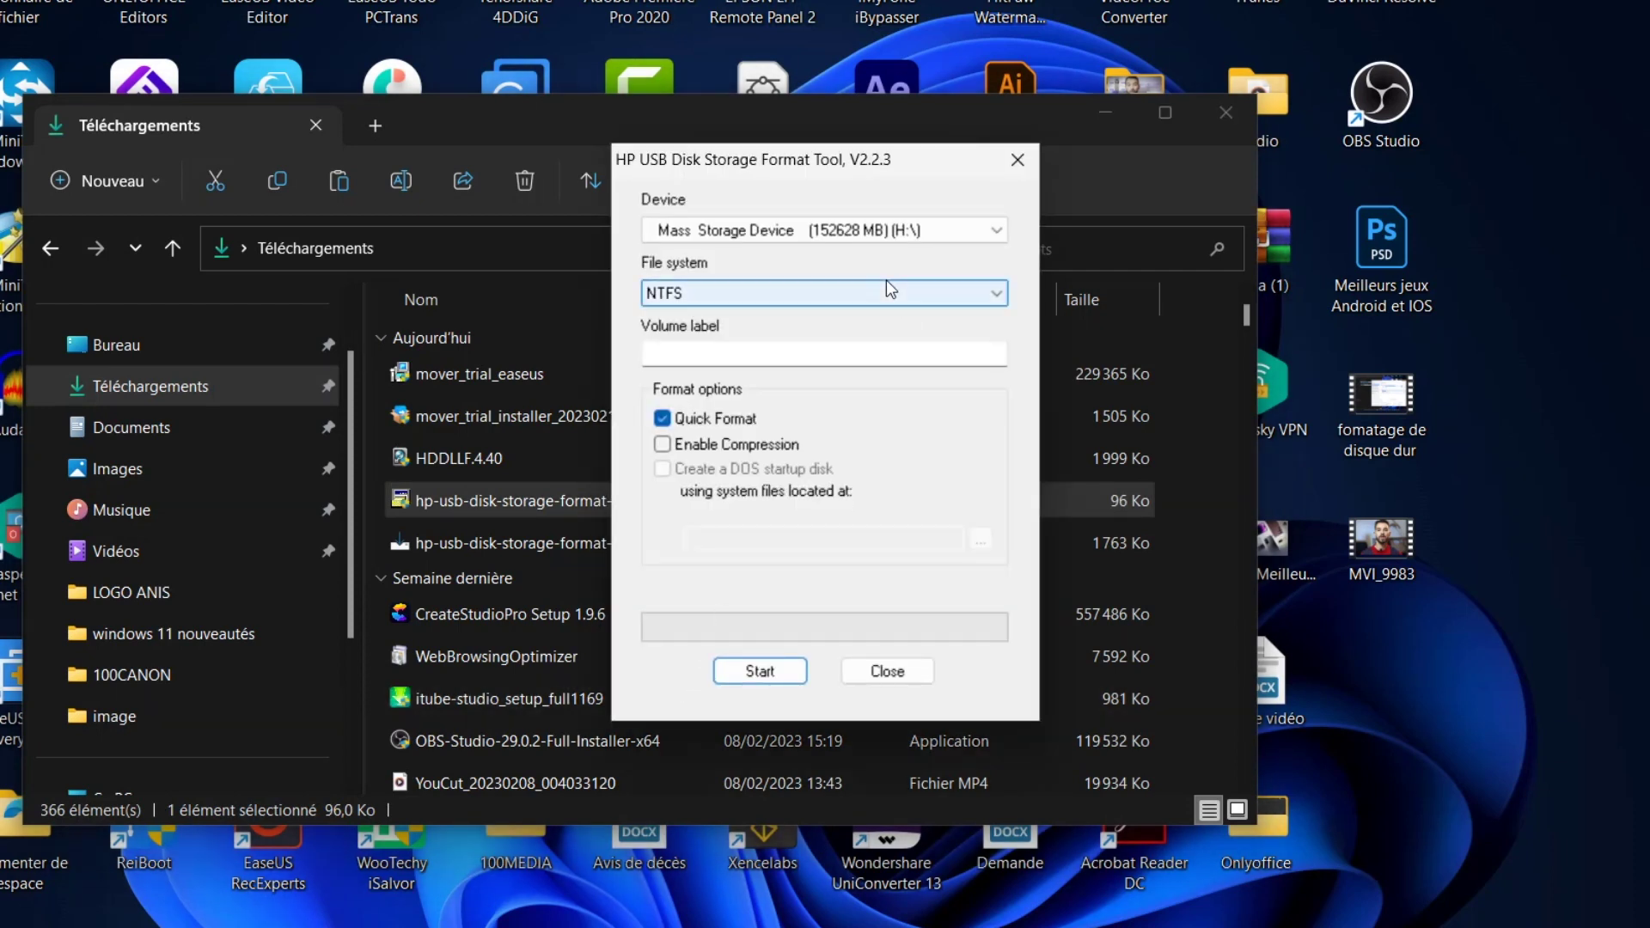
left_click(910, 233)
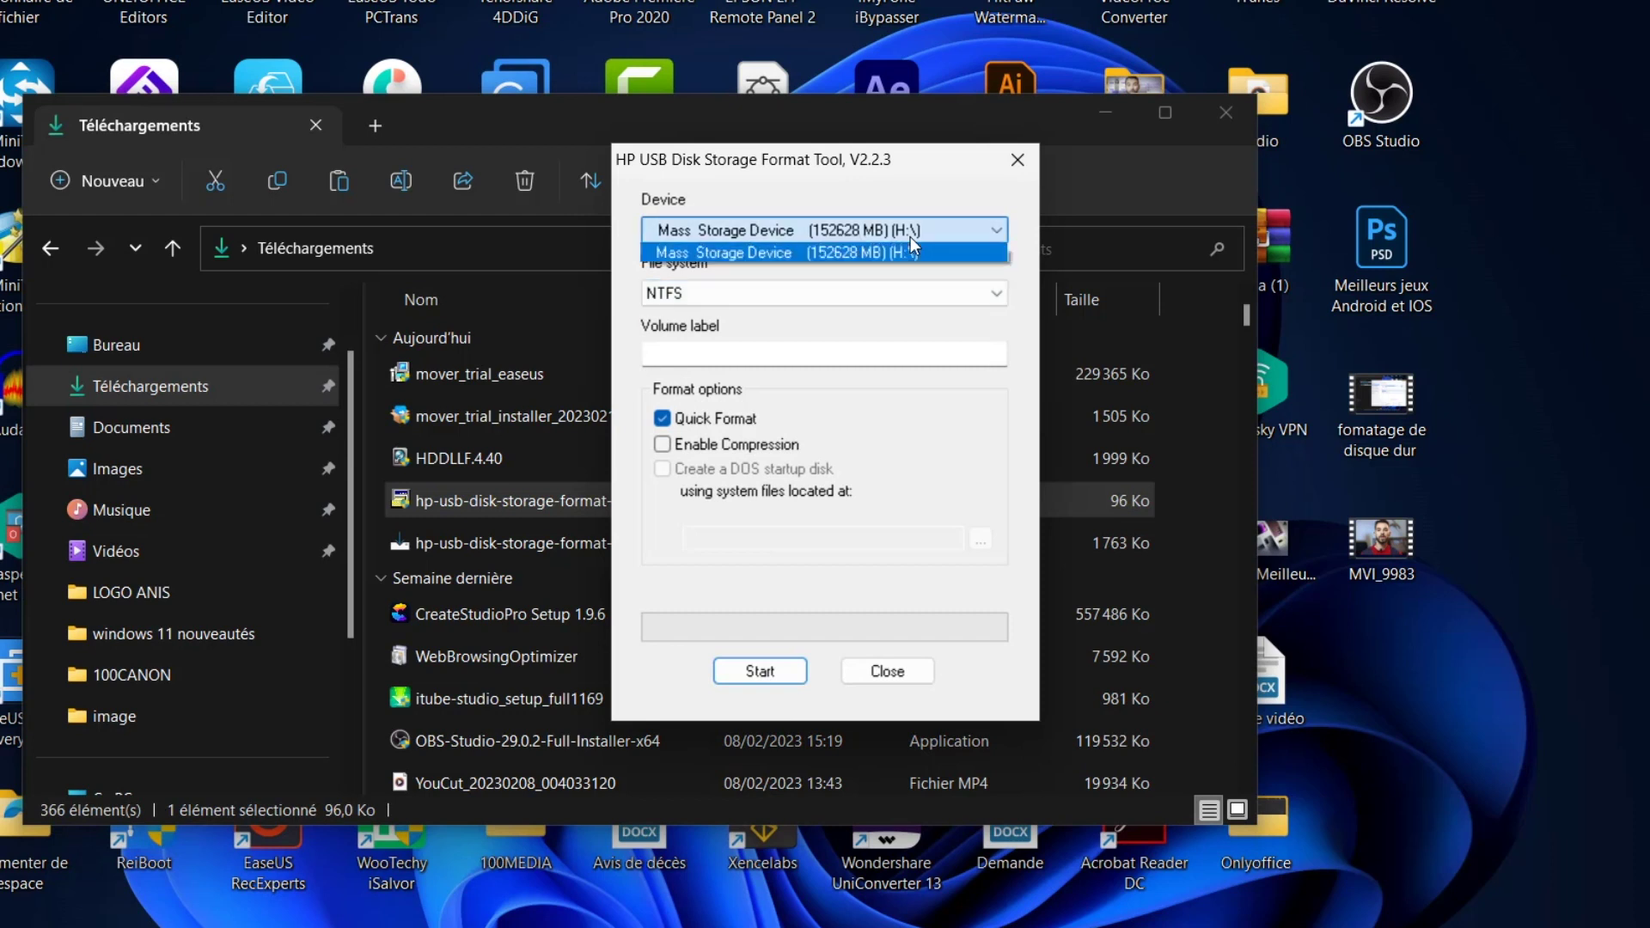
left_click(833, 253)
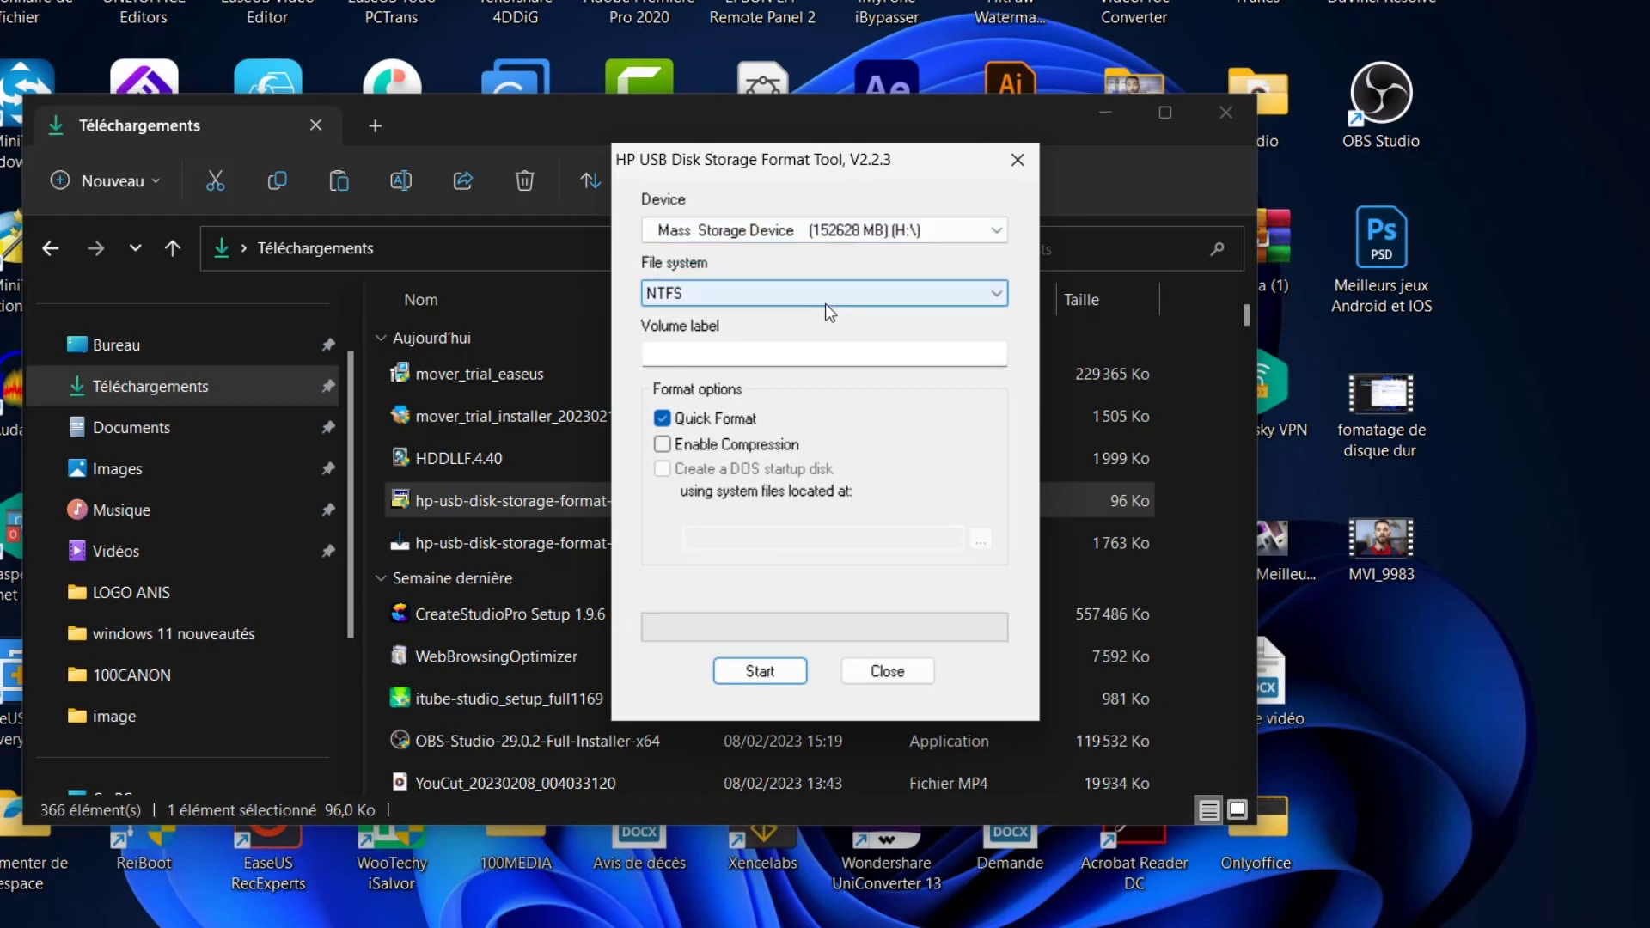
left_click(739, 352)
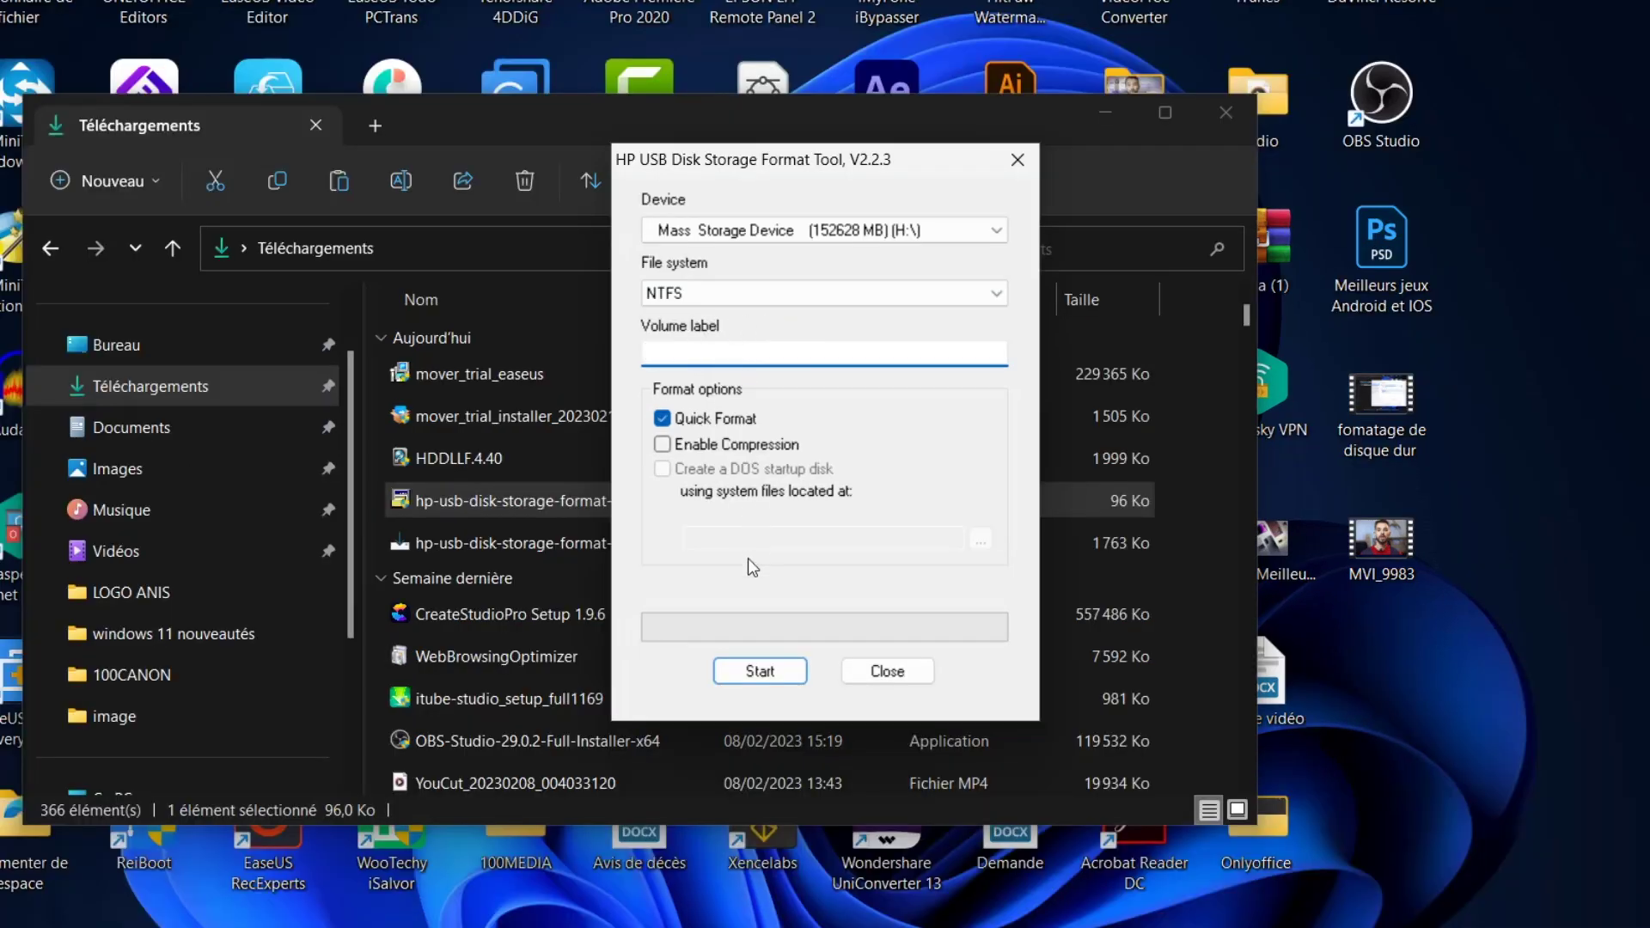
Try to quick-format the H: device as NTFS, starting the format a second time.
left_click(759, 670)
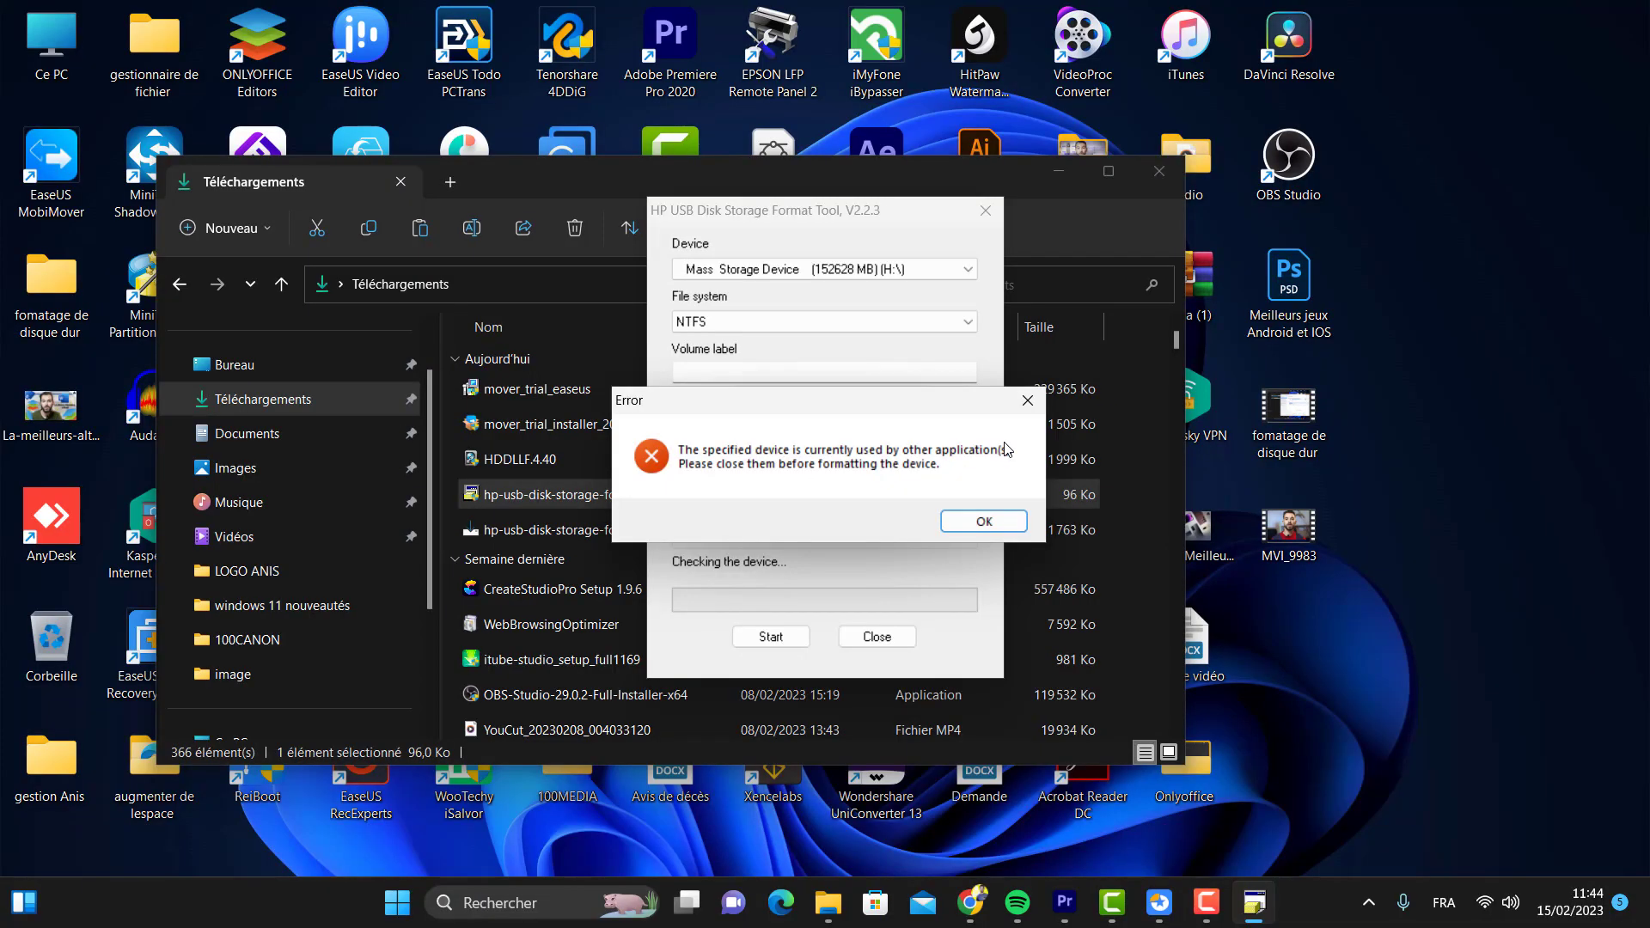
left_click(984, 520)
left_click(771, 637)
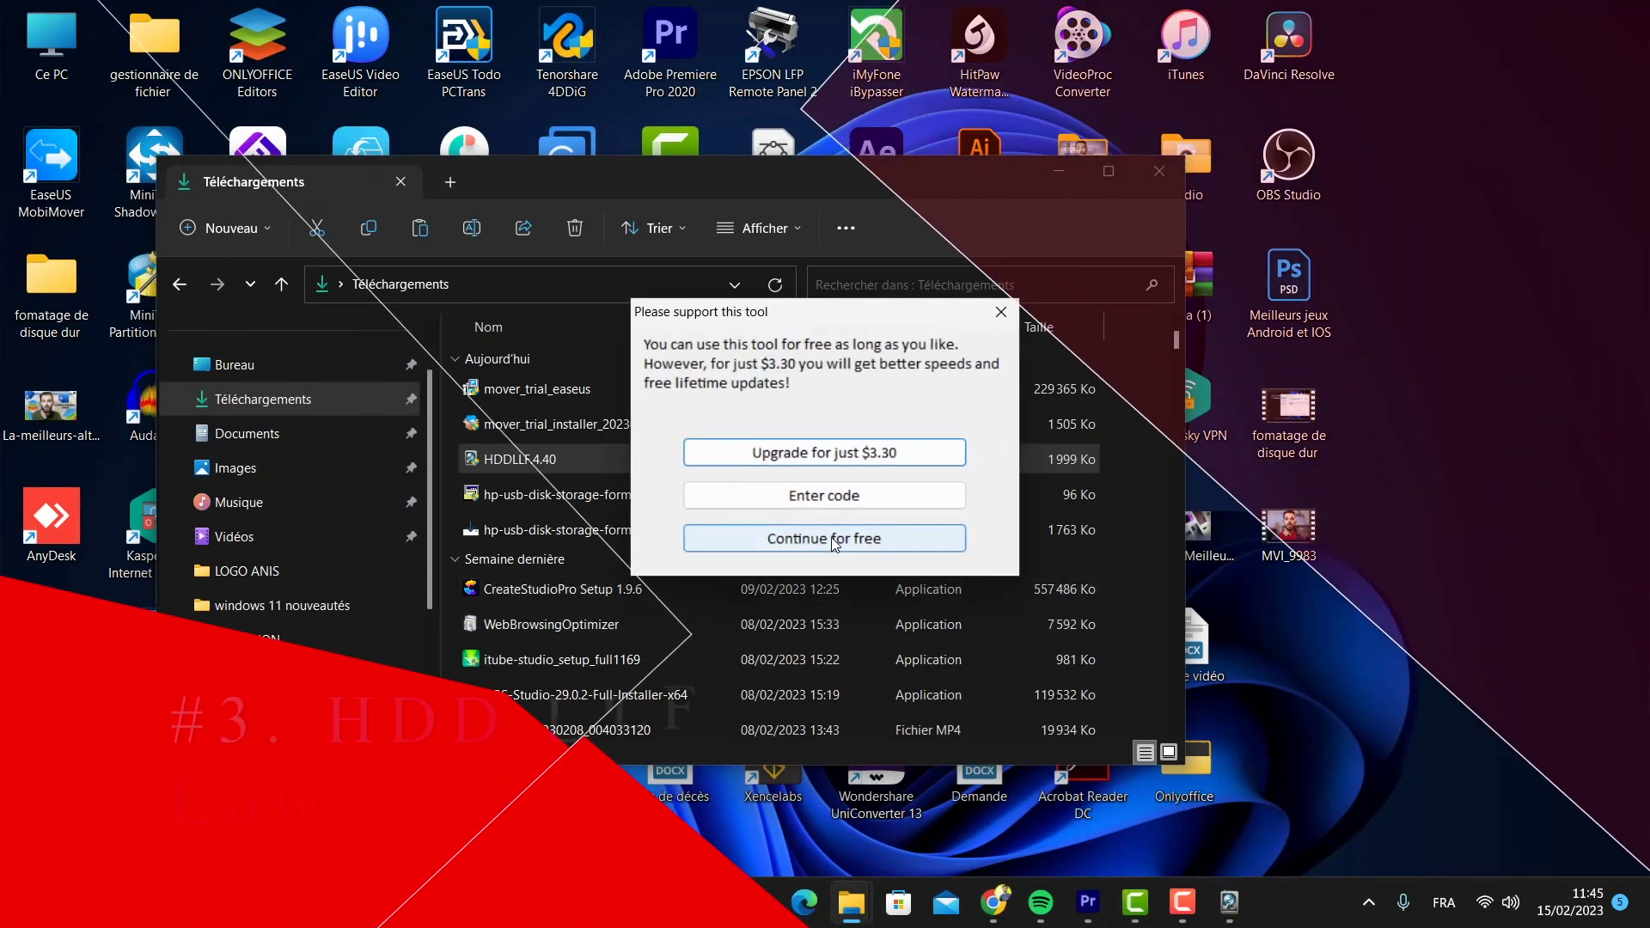
Continue with the free version of HDD Low Level Format Tool and open the Mass Storage Device (H:).
left_click(831, 538)
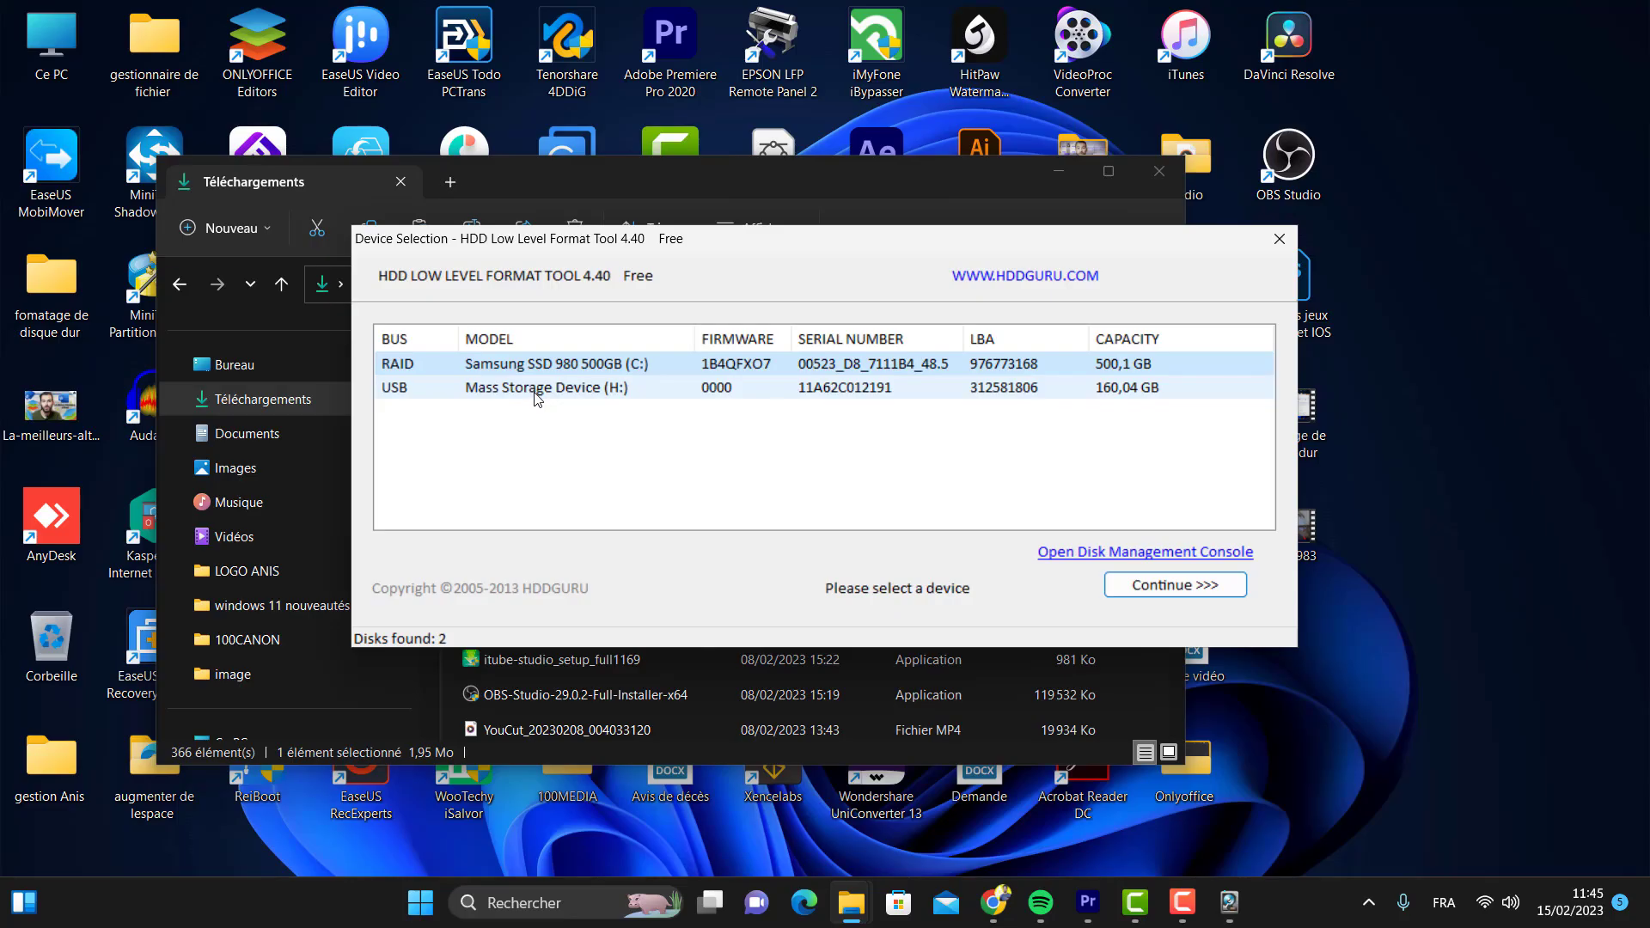
left_click(533, 391)
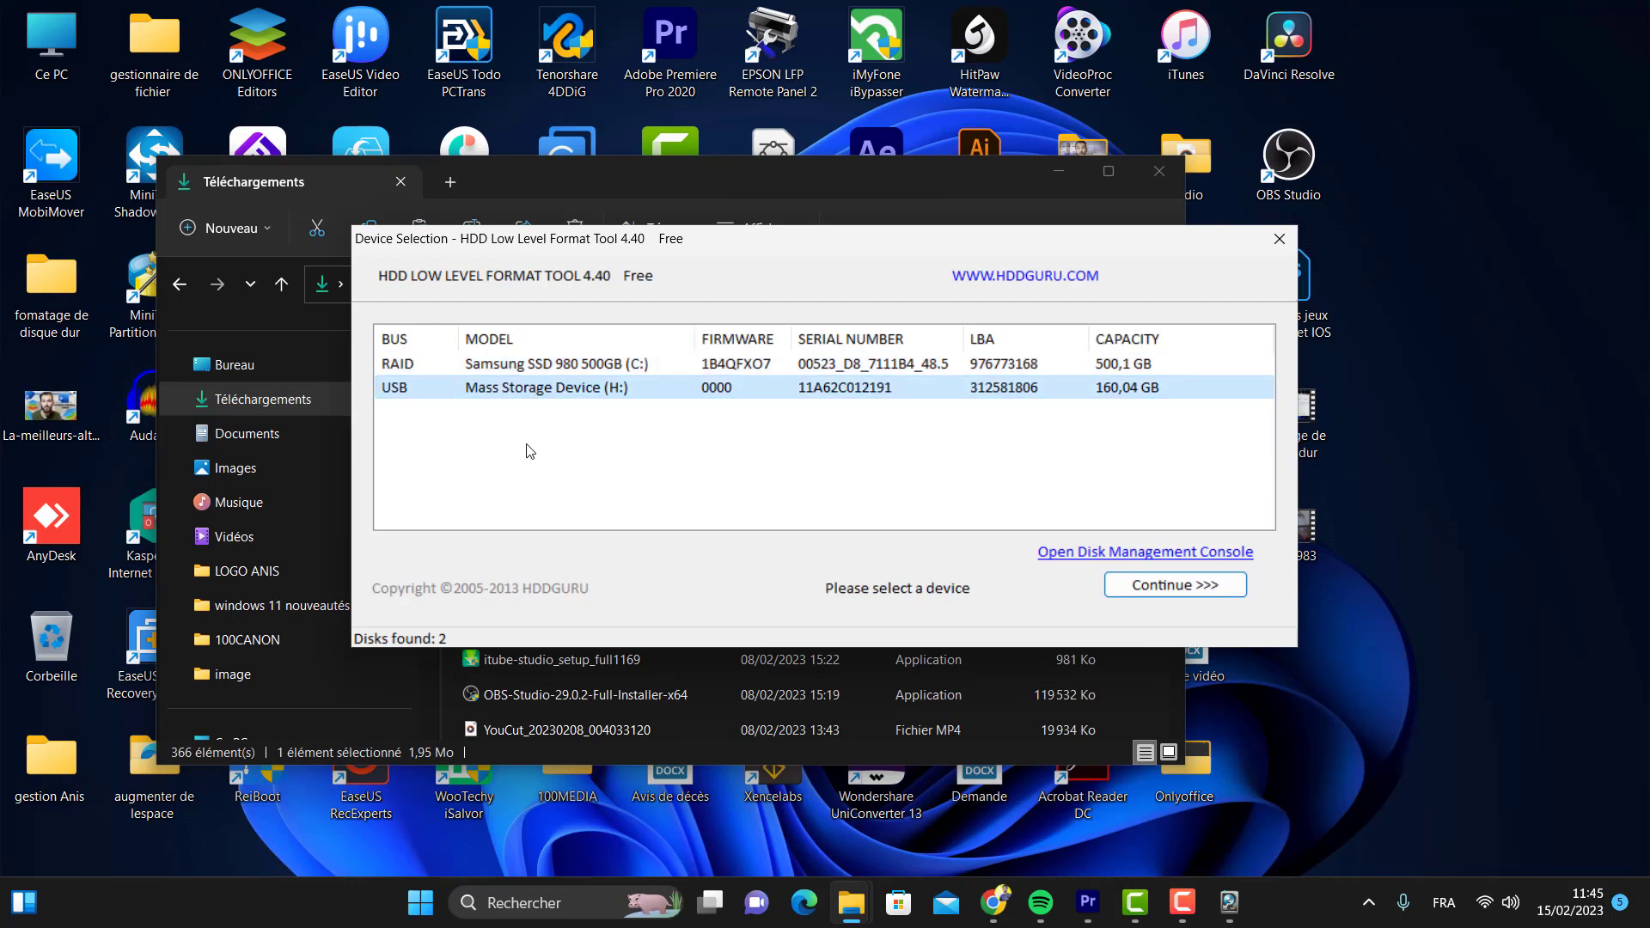
left_click(1143, 587)
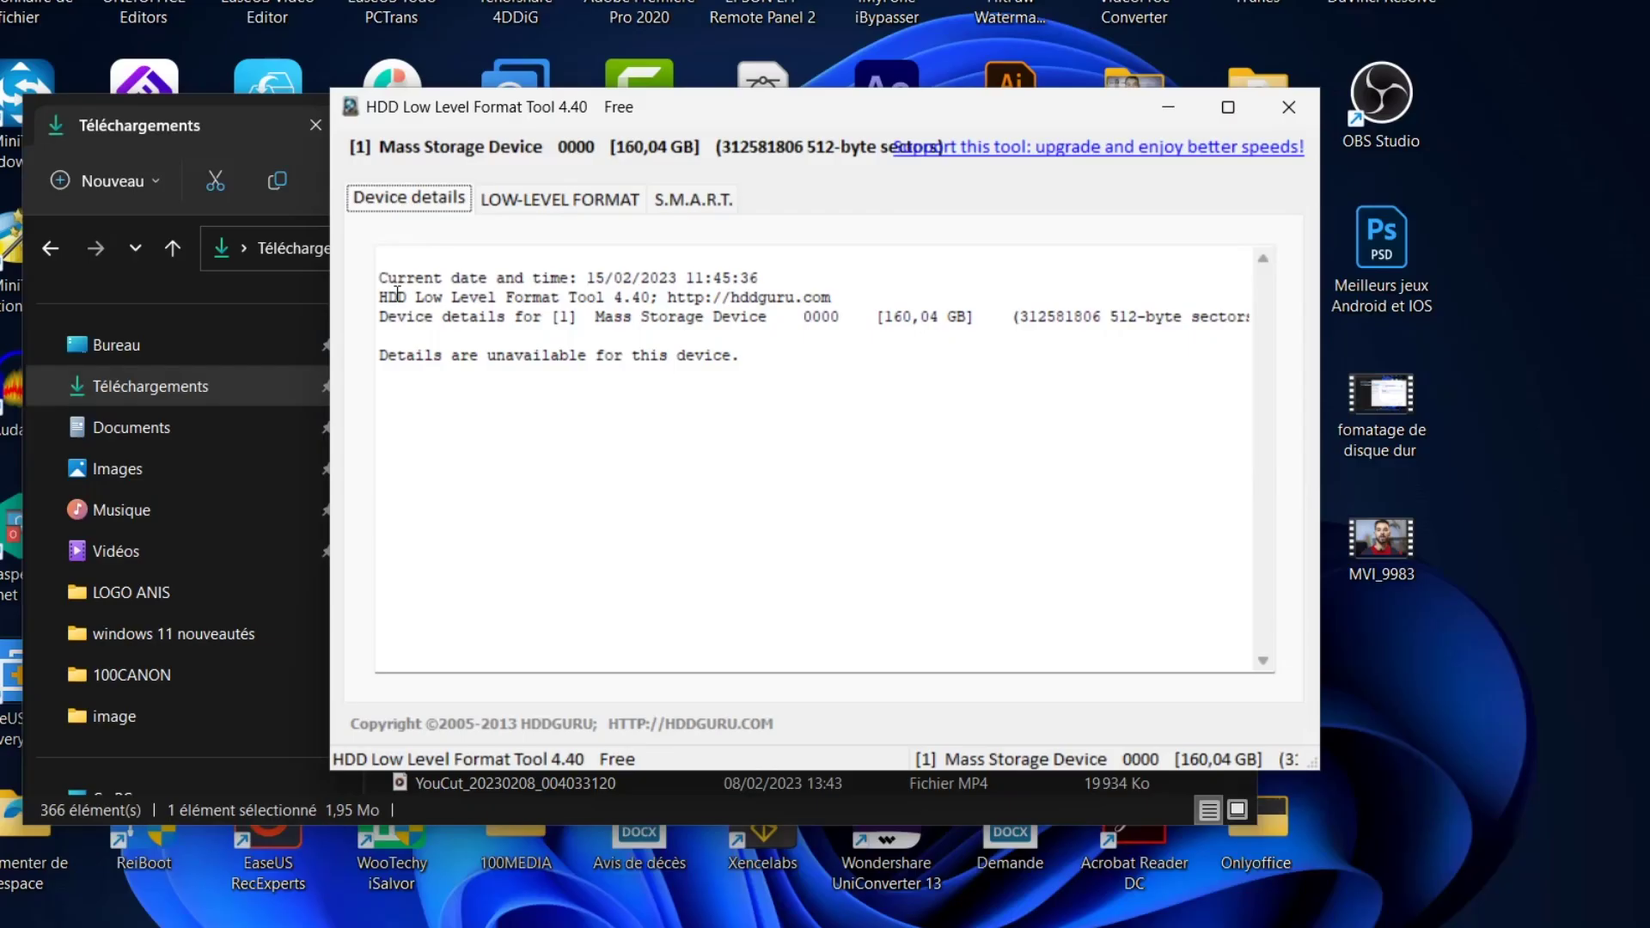
Review the device details and start a full low-level format of the Mass Storage Device without quick wipe.
left_click_drag(468, 324, 781, 377)
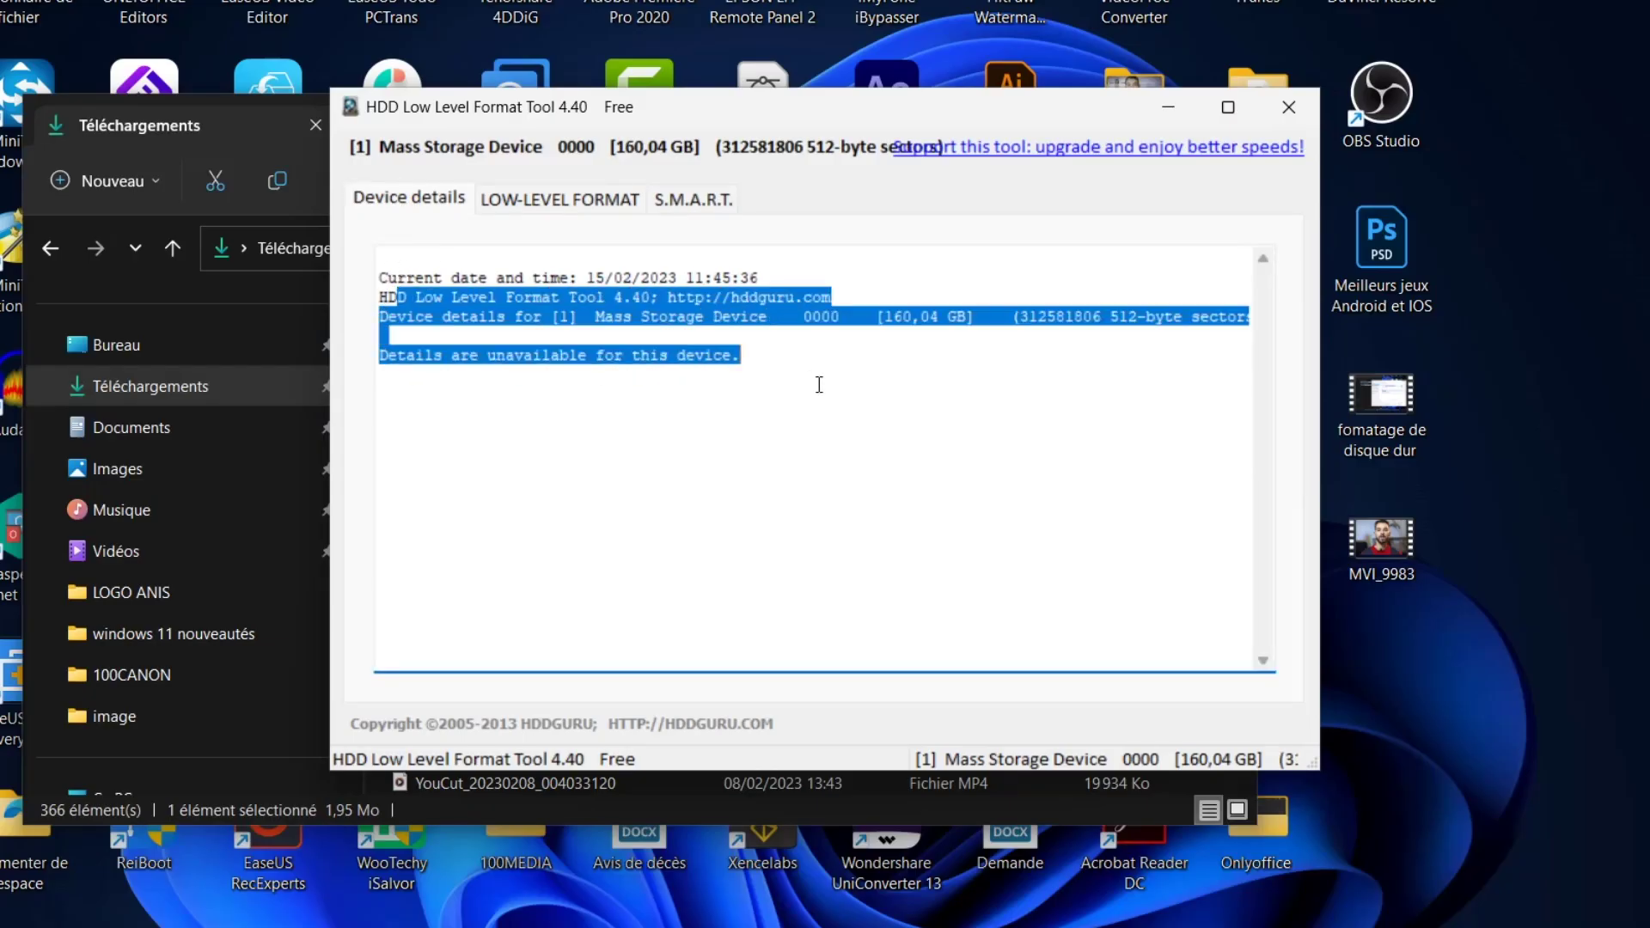
left_click(848, 386)
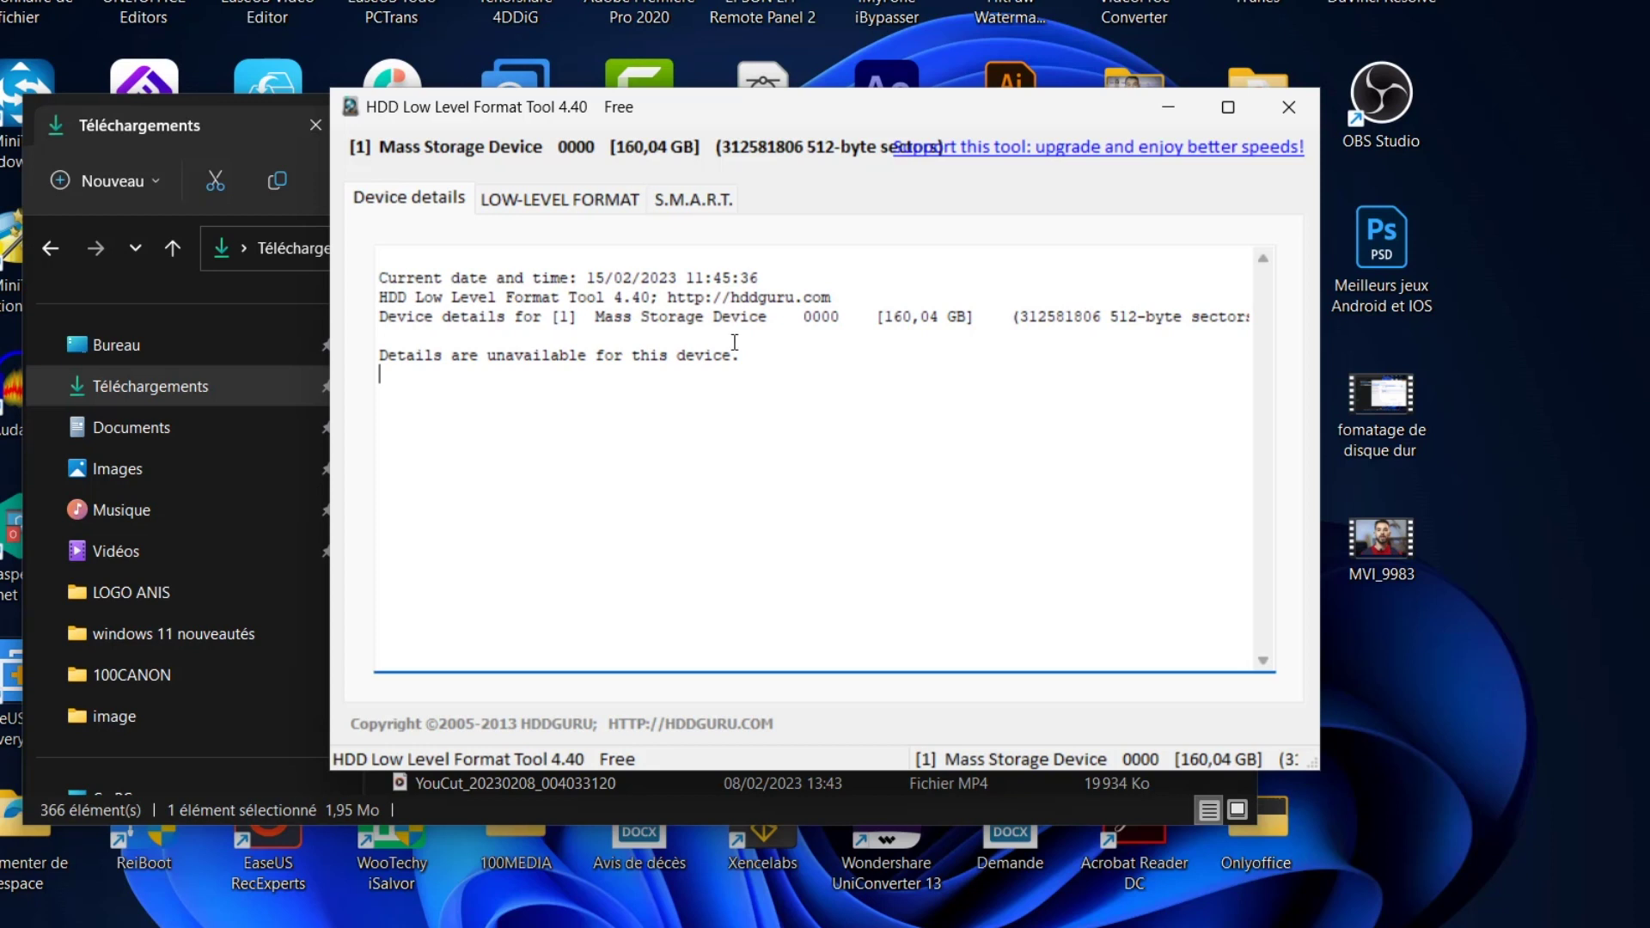
left_click(571, 207)
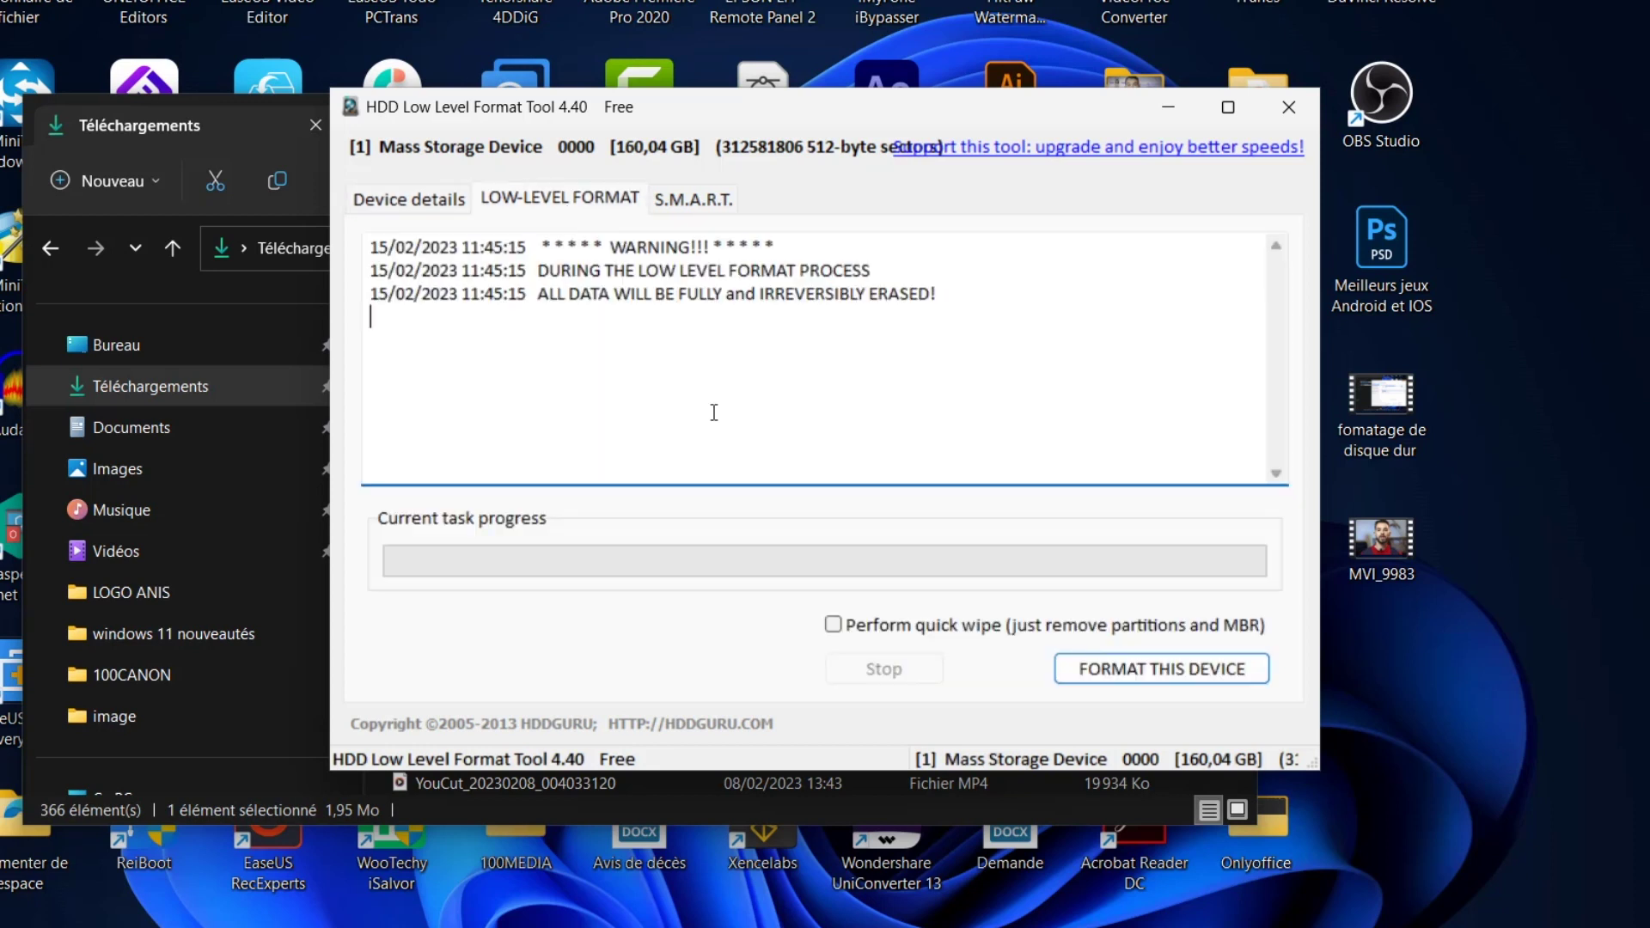
left_click(1098, 672)
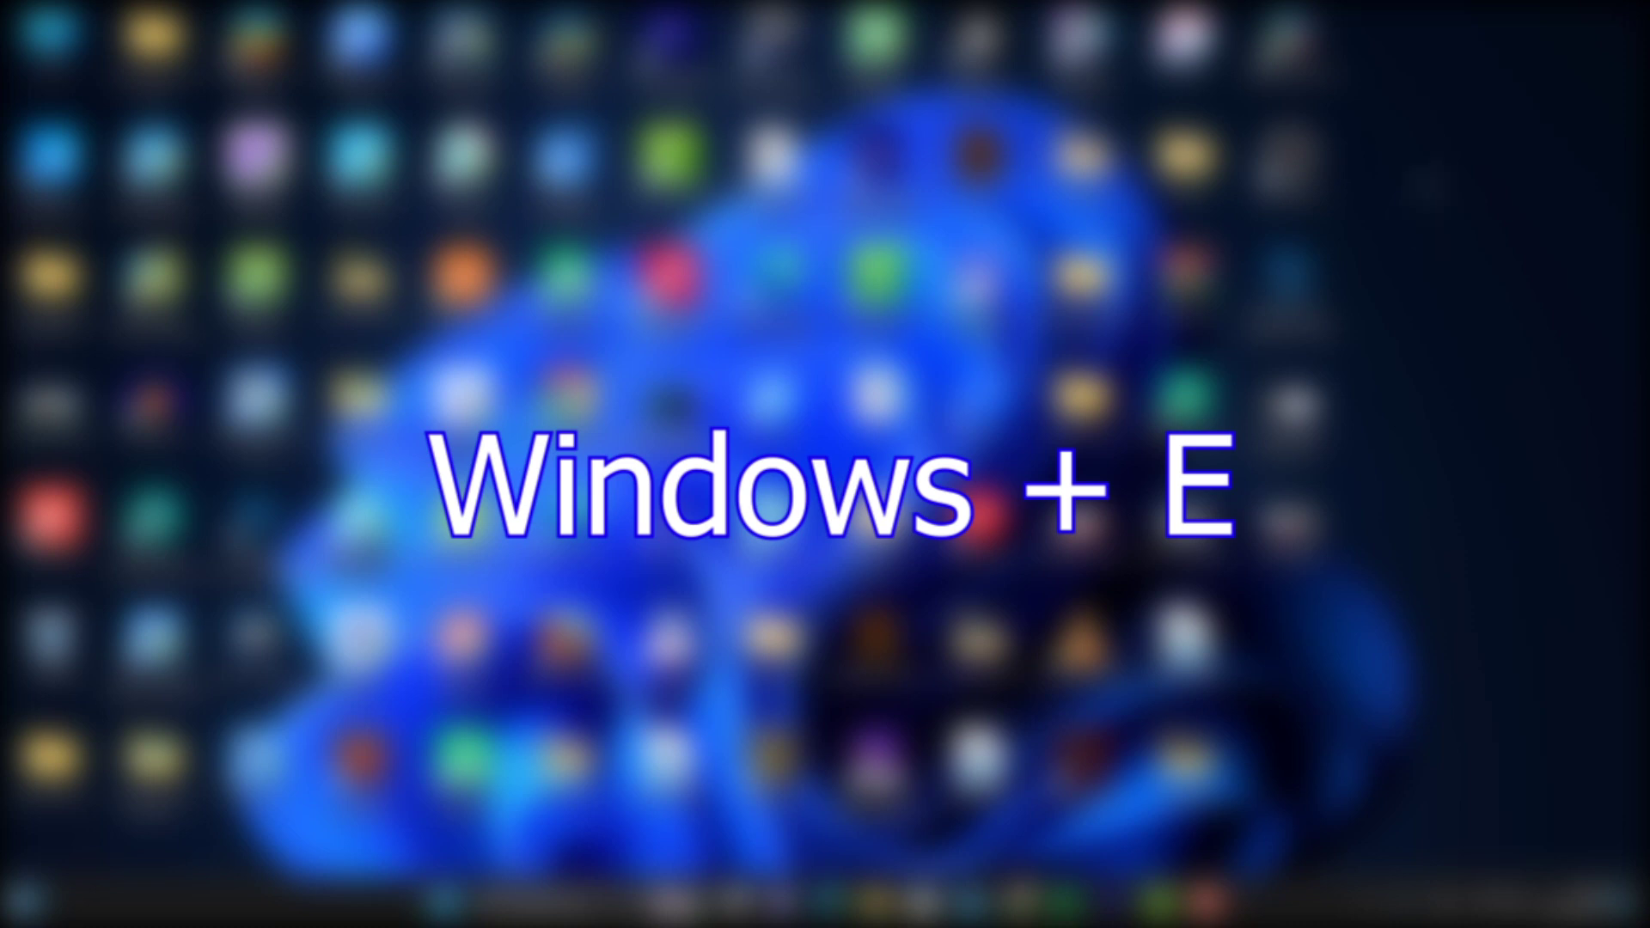
Open File Explorer and go to Ce PC to display the local drives.
key("super+e")
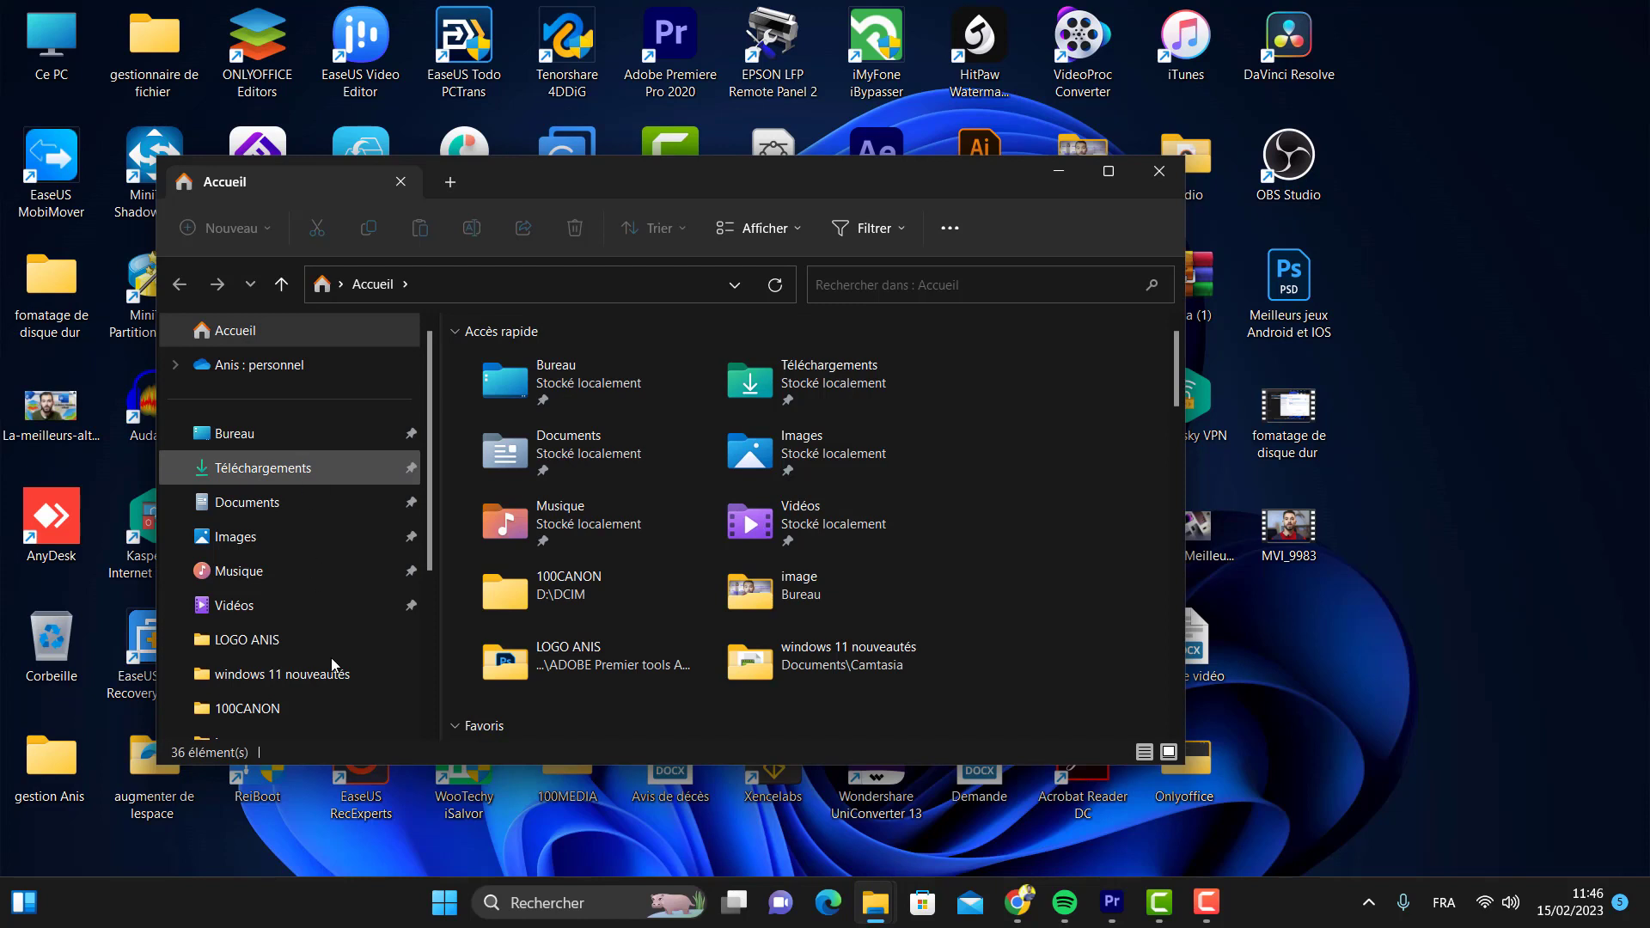
scroll(332, 657, "down", 2)
left_click(231, 674)
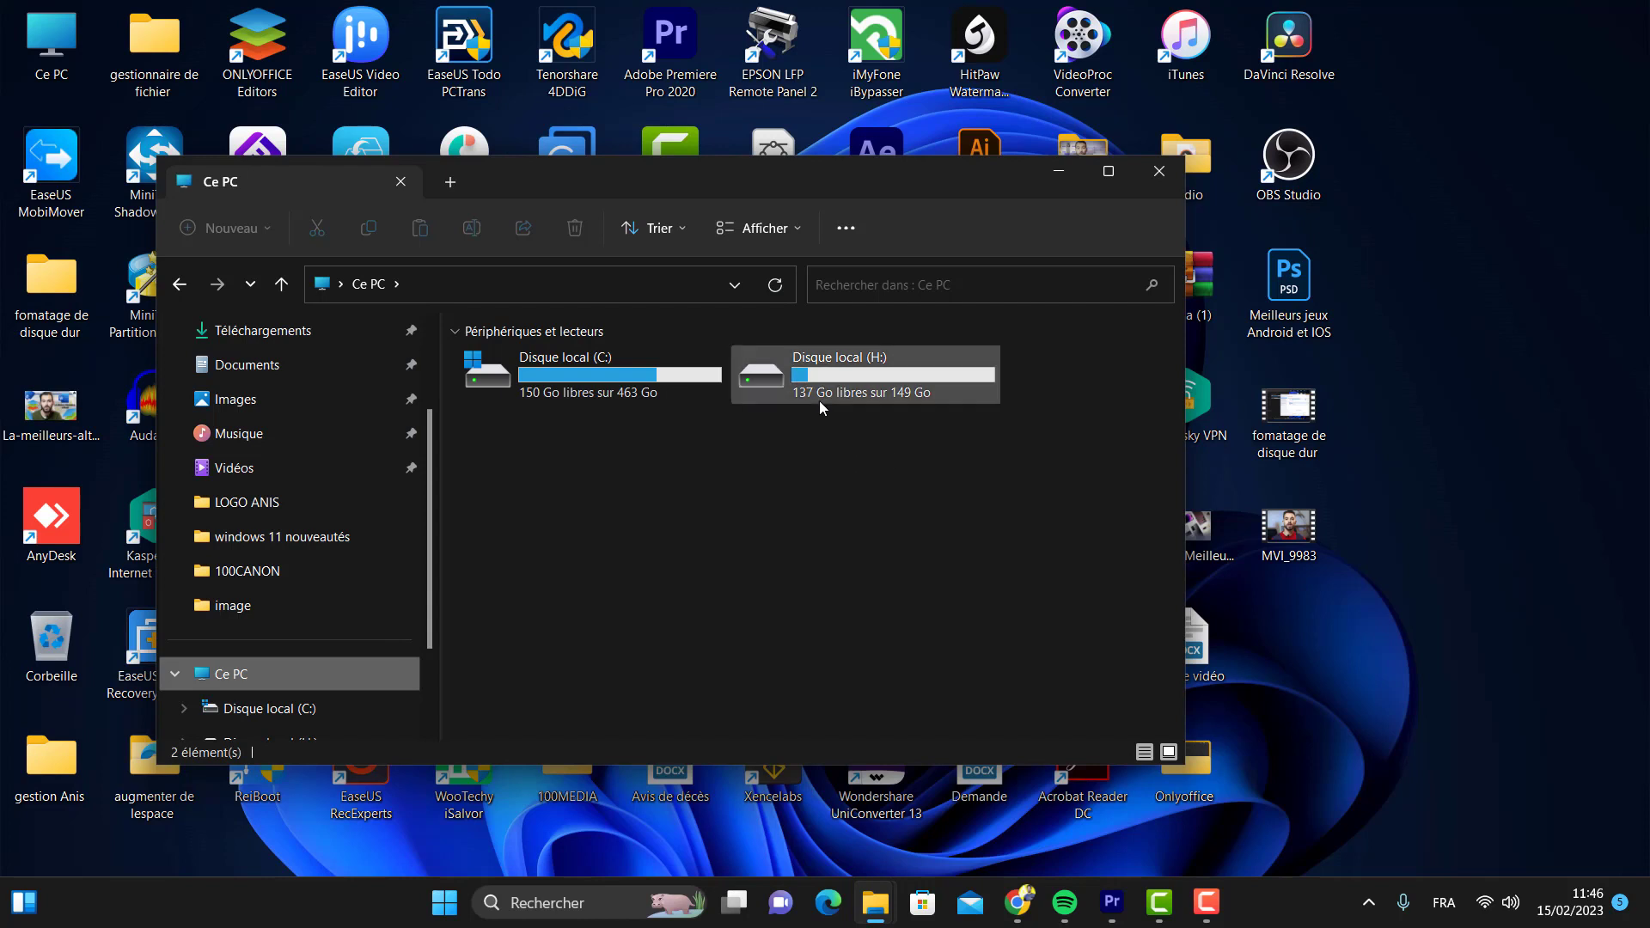
Open the format settings for local disk H: from Ce PC and set the volume name to "disque H".
left_click(808, 390)
right_click(808, 390)
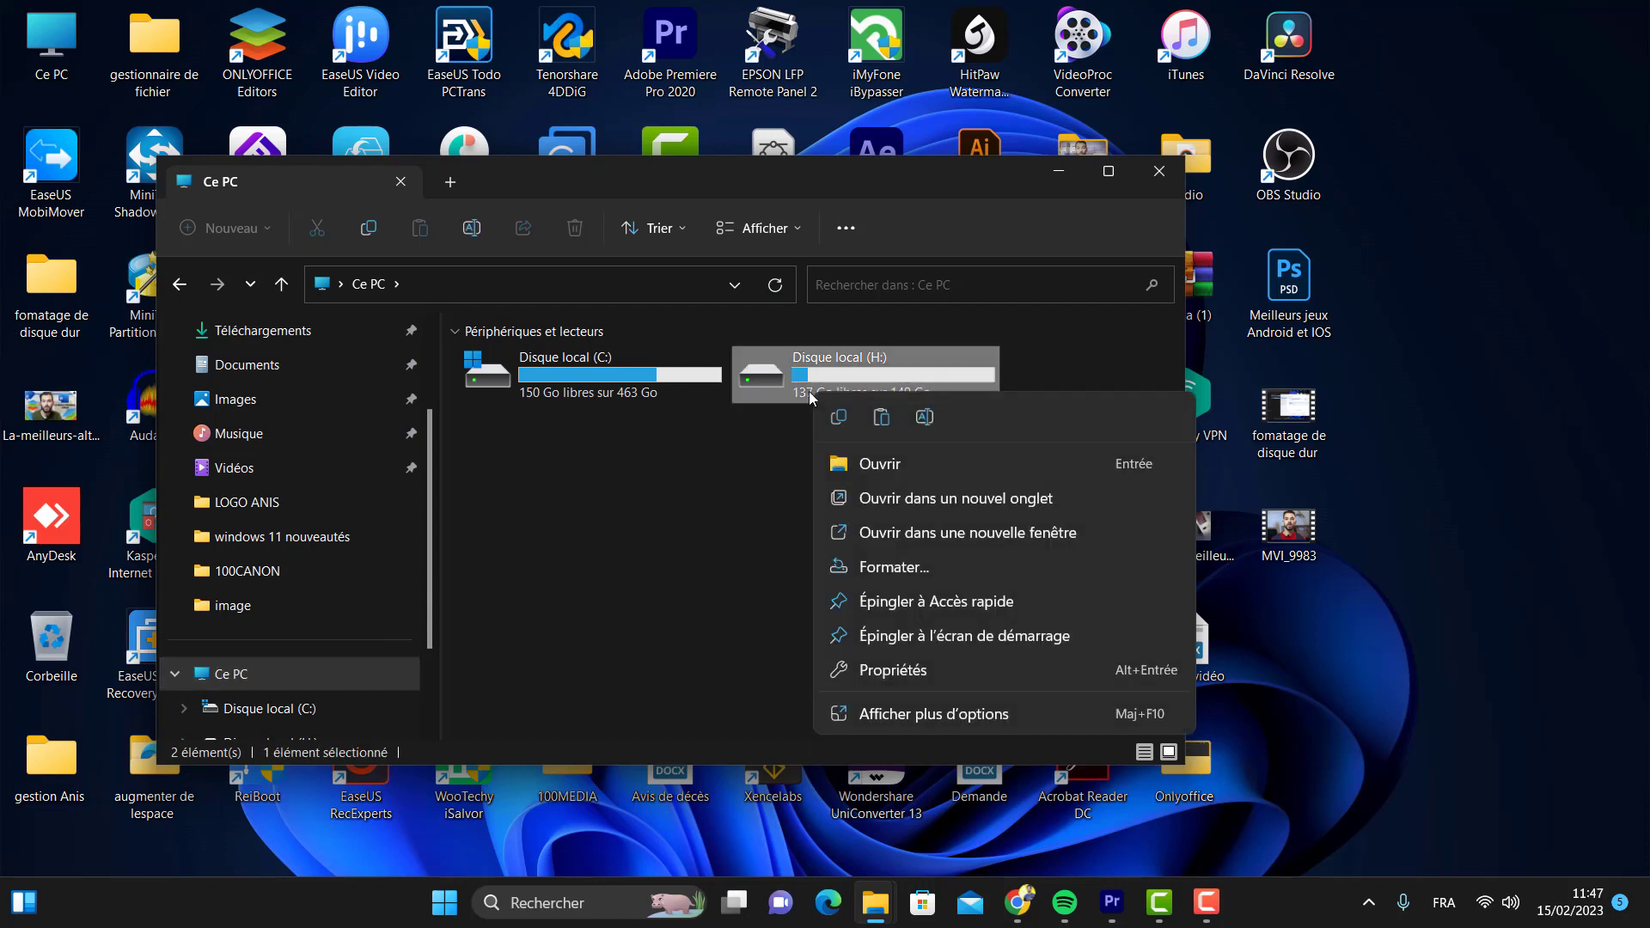
left_click(880, 564)
left_click_drag(577, 270, 1315, 287)
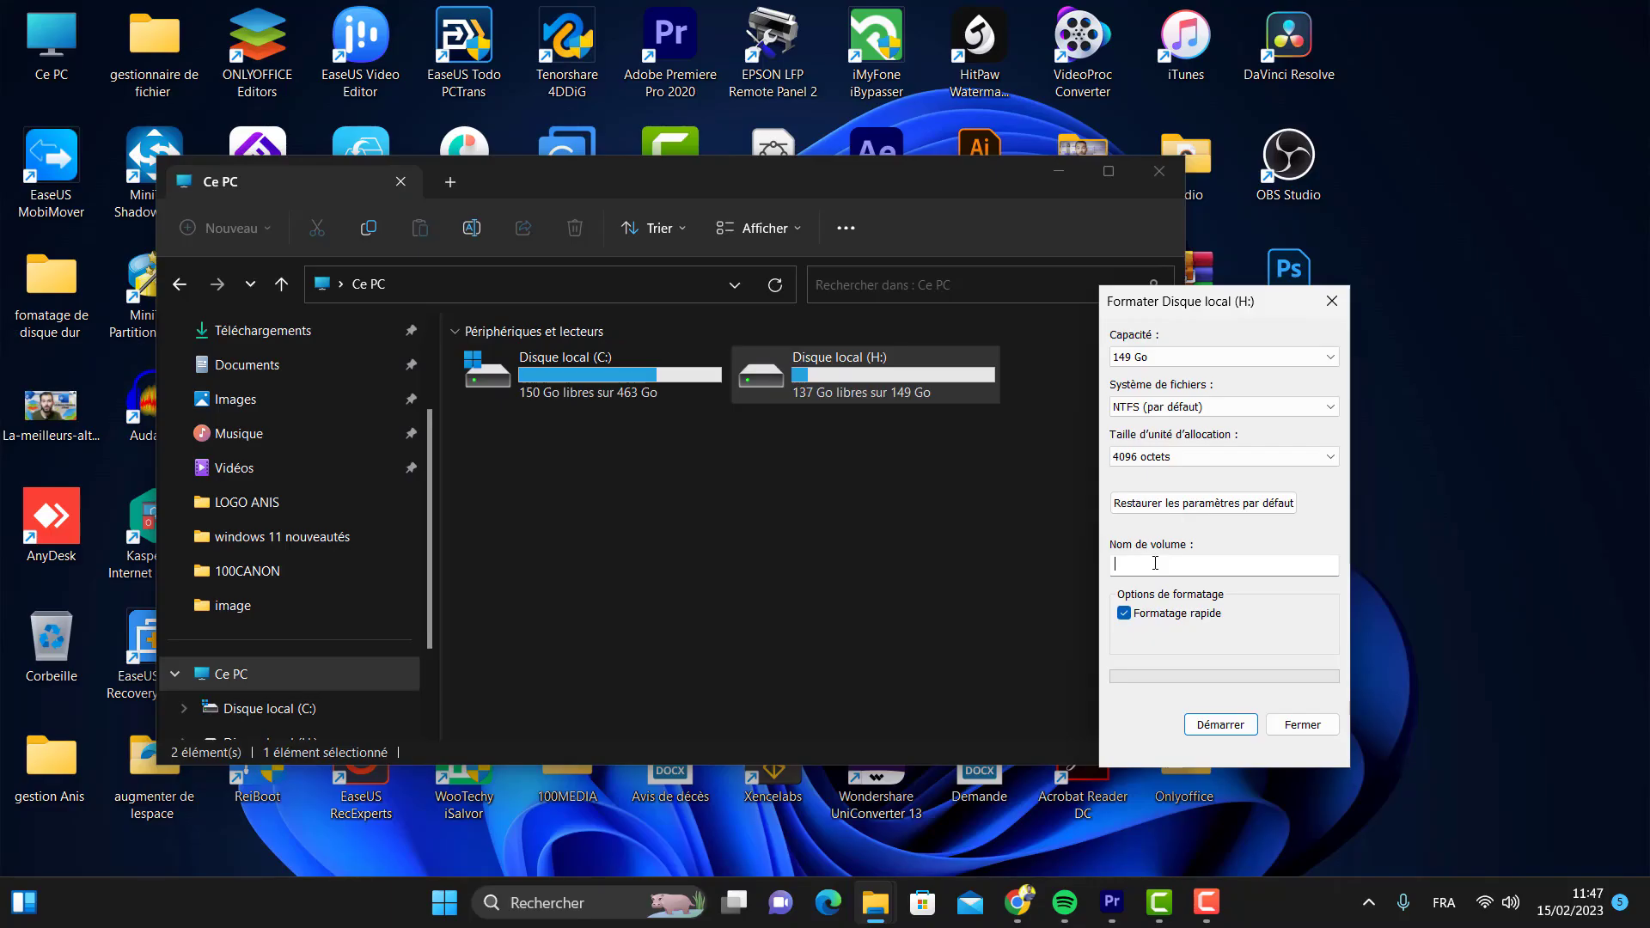
left_click(1198, 585)
type("disque H")
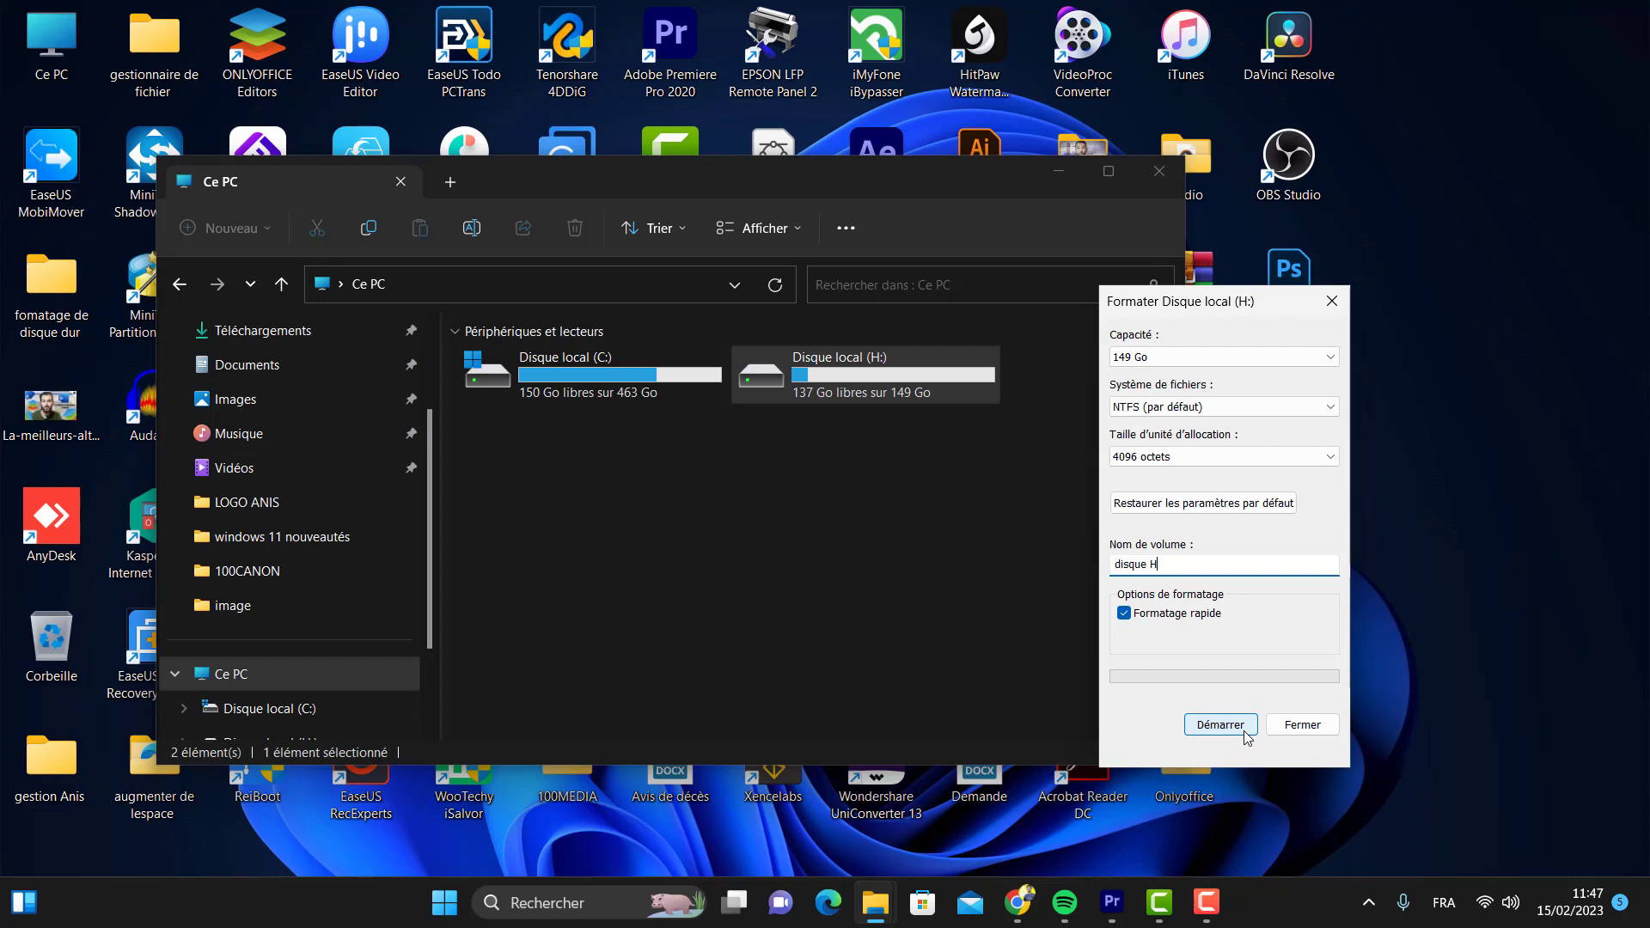
Start the quick NTFS format of H: with 4096-byte allocation units, accept the data-loss warning and close the completion message.
left_click(1244, 732)
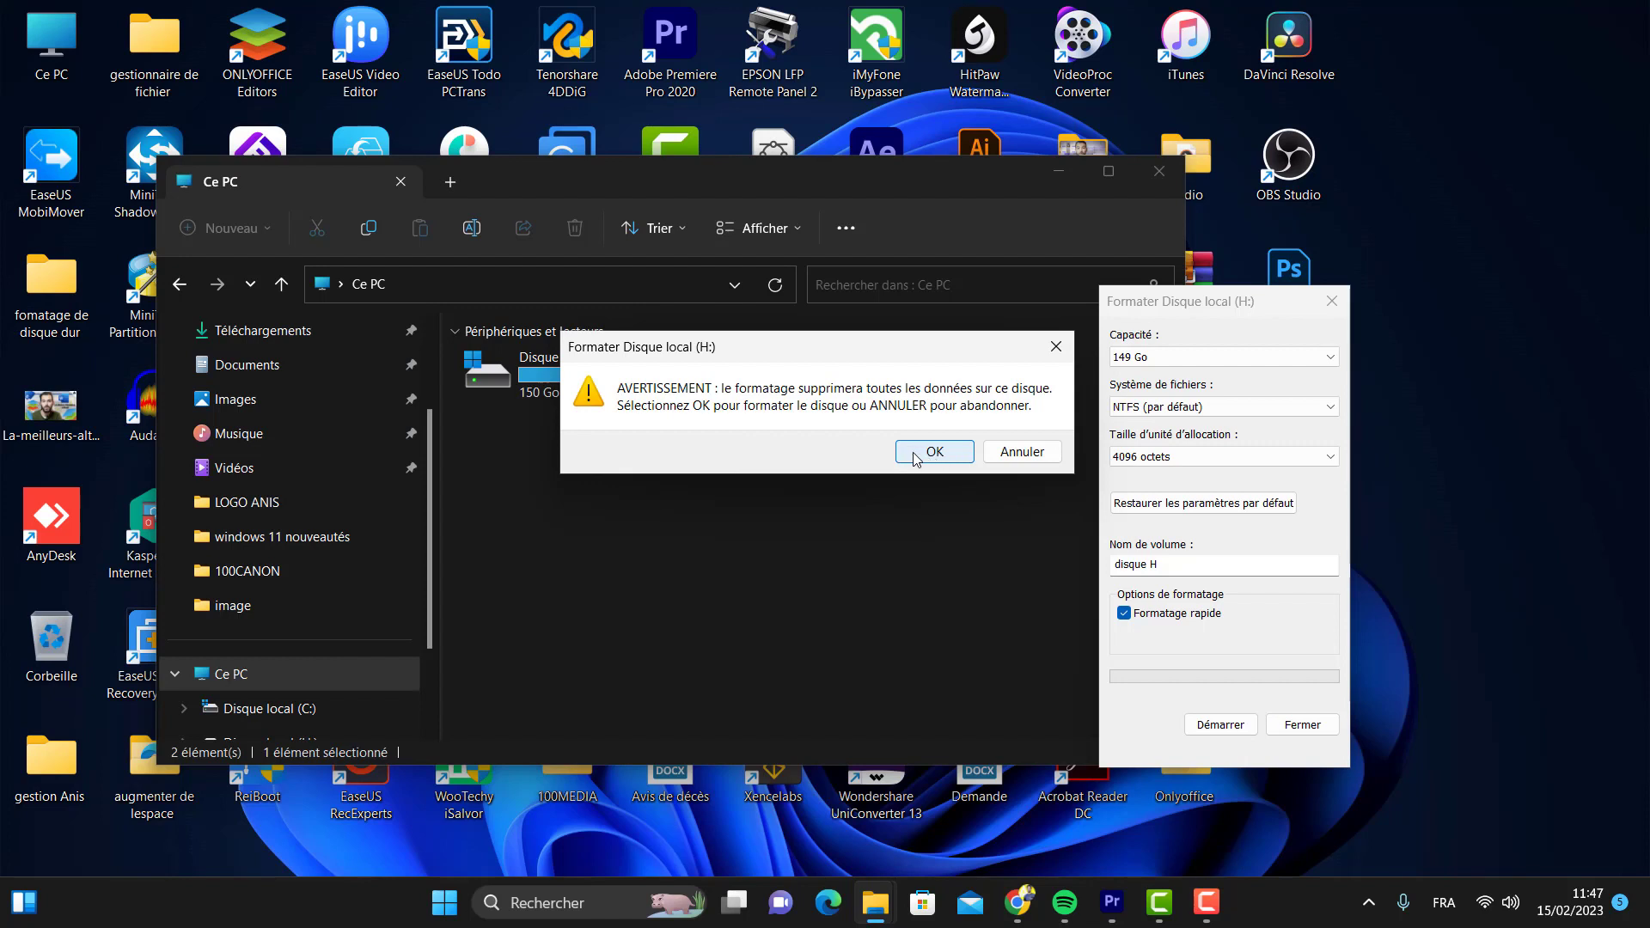
left_click(916, 455)
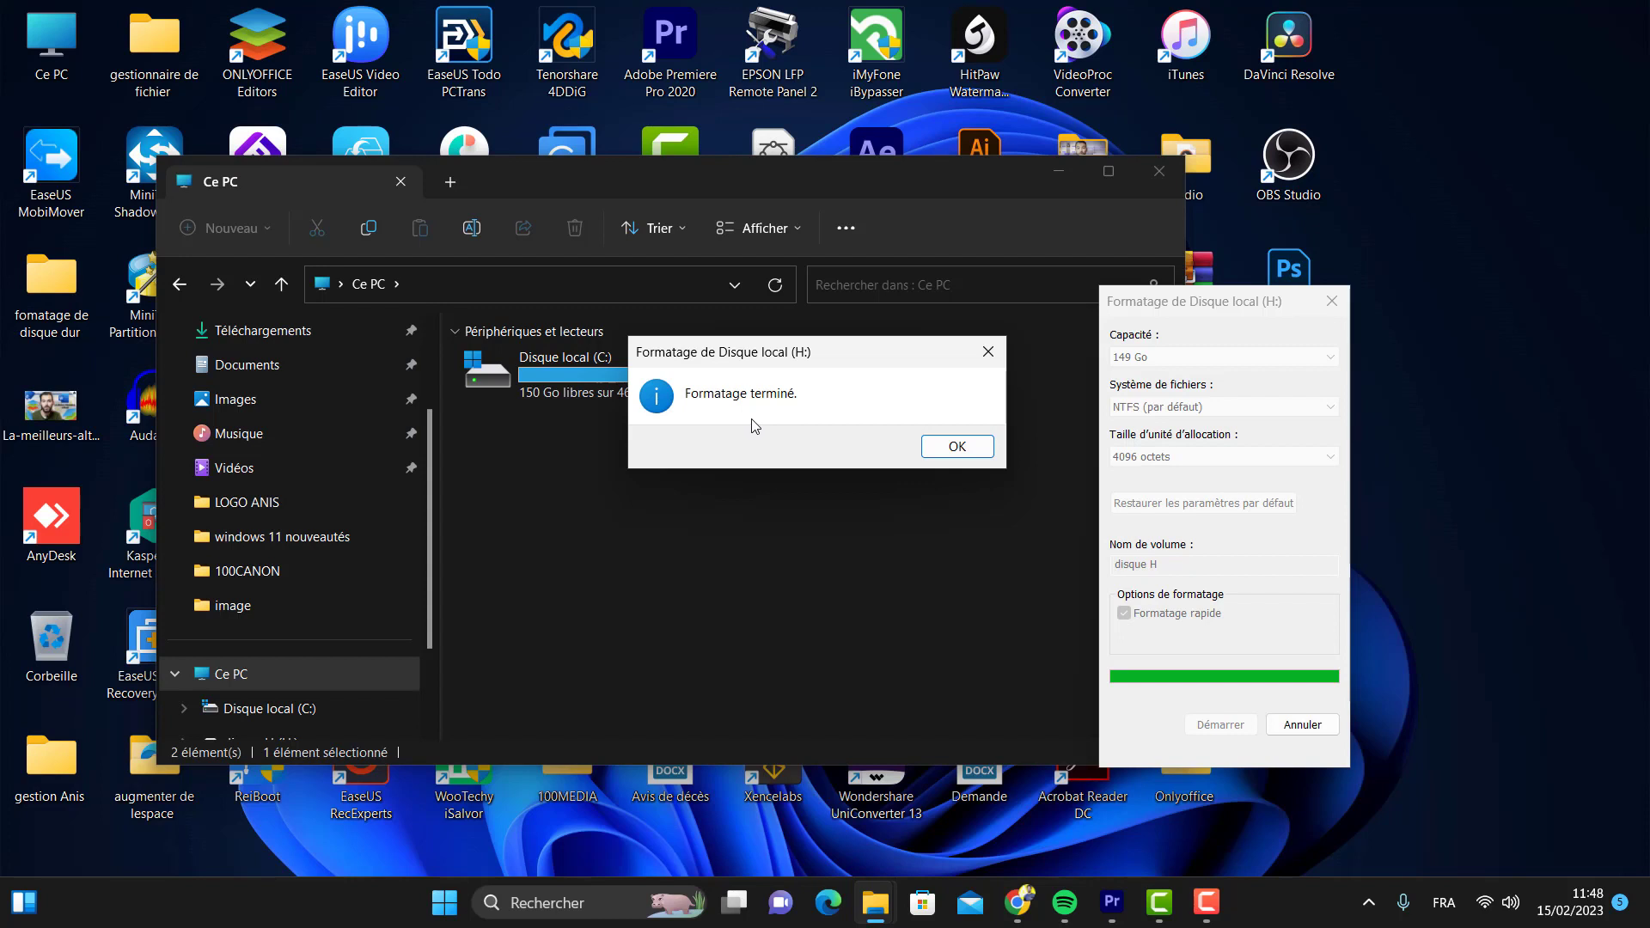
left_click(959, 448)
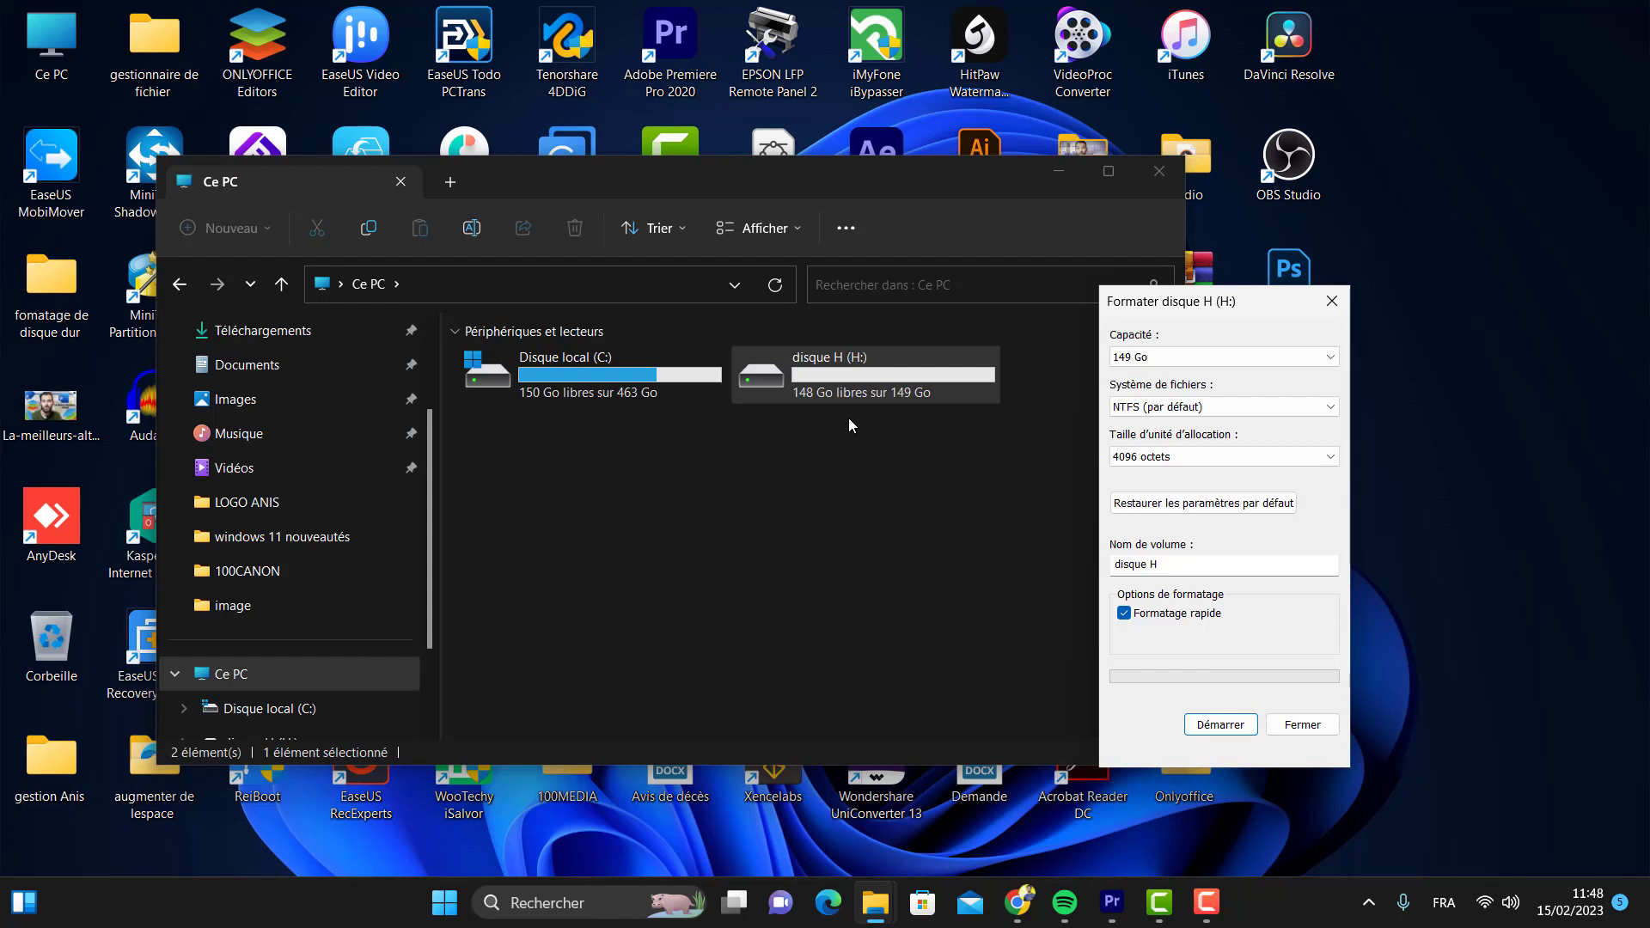
left_click_drag(1228, 311, 1121, 305)
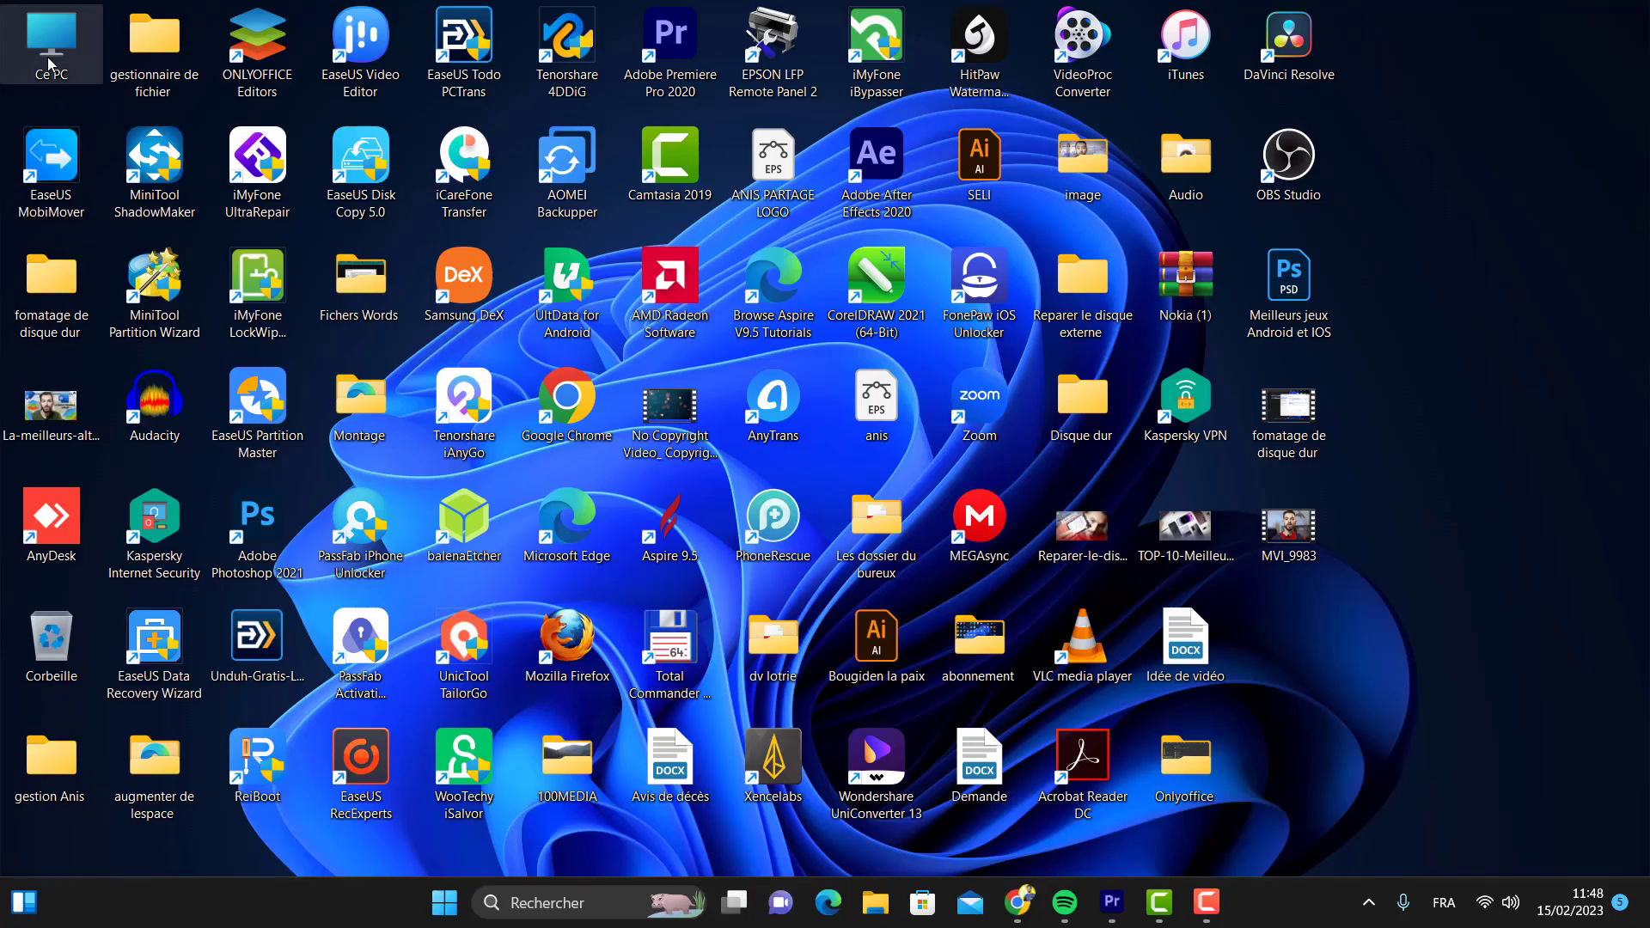
Open Computer Management for Ce PC and show Gestion des disques under Stockage.
right_click(58, 79)
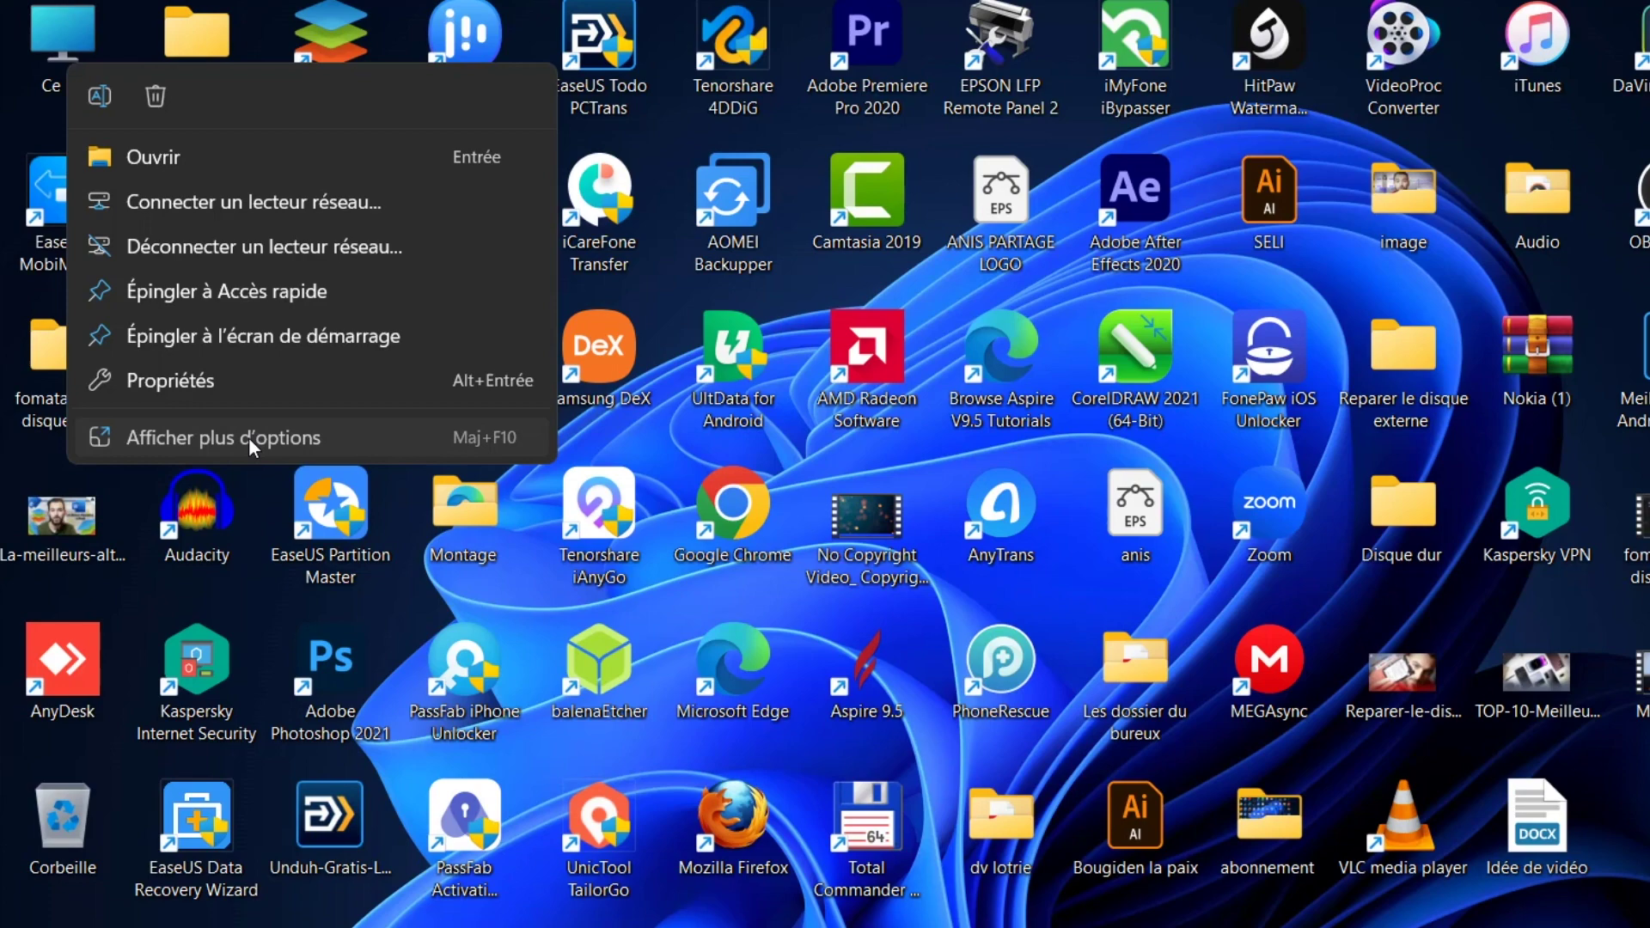
left_click(249, 436)
left_click(480, 524)
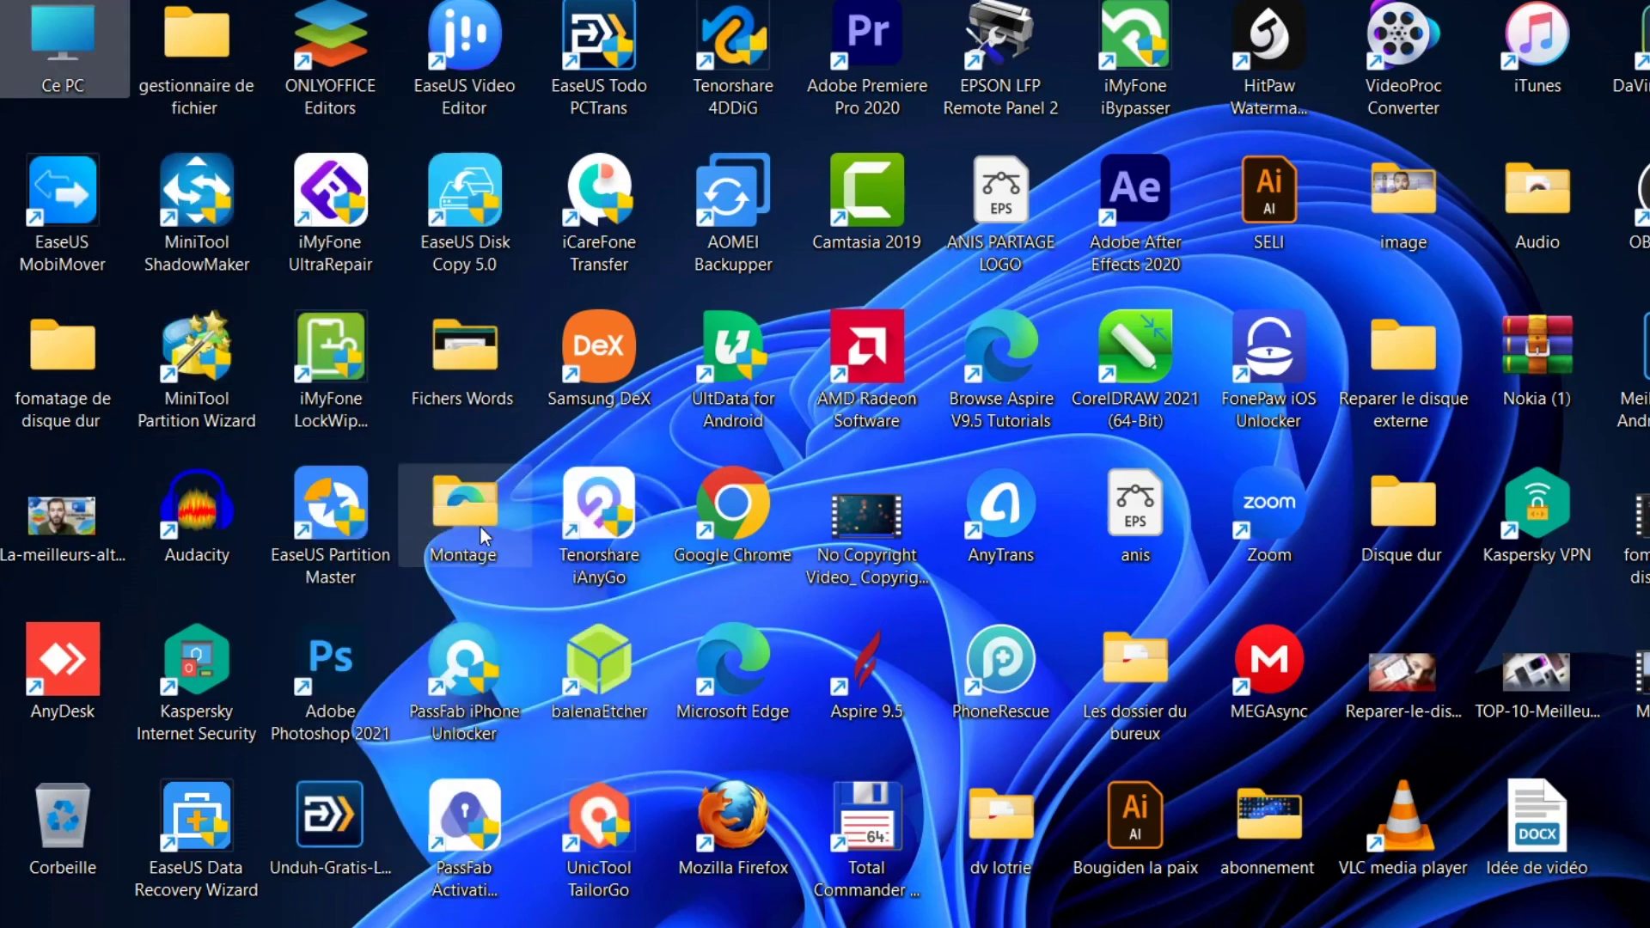
left_click(96, 275)
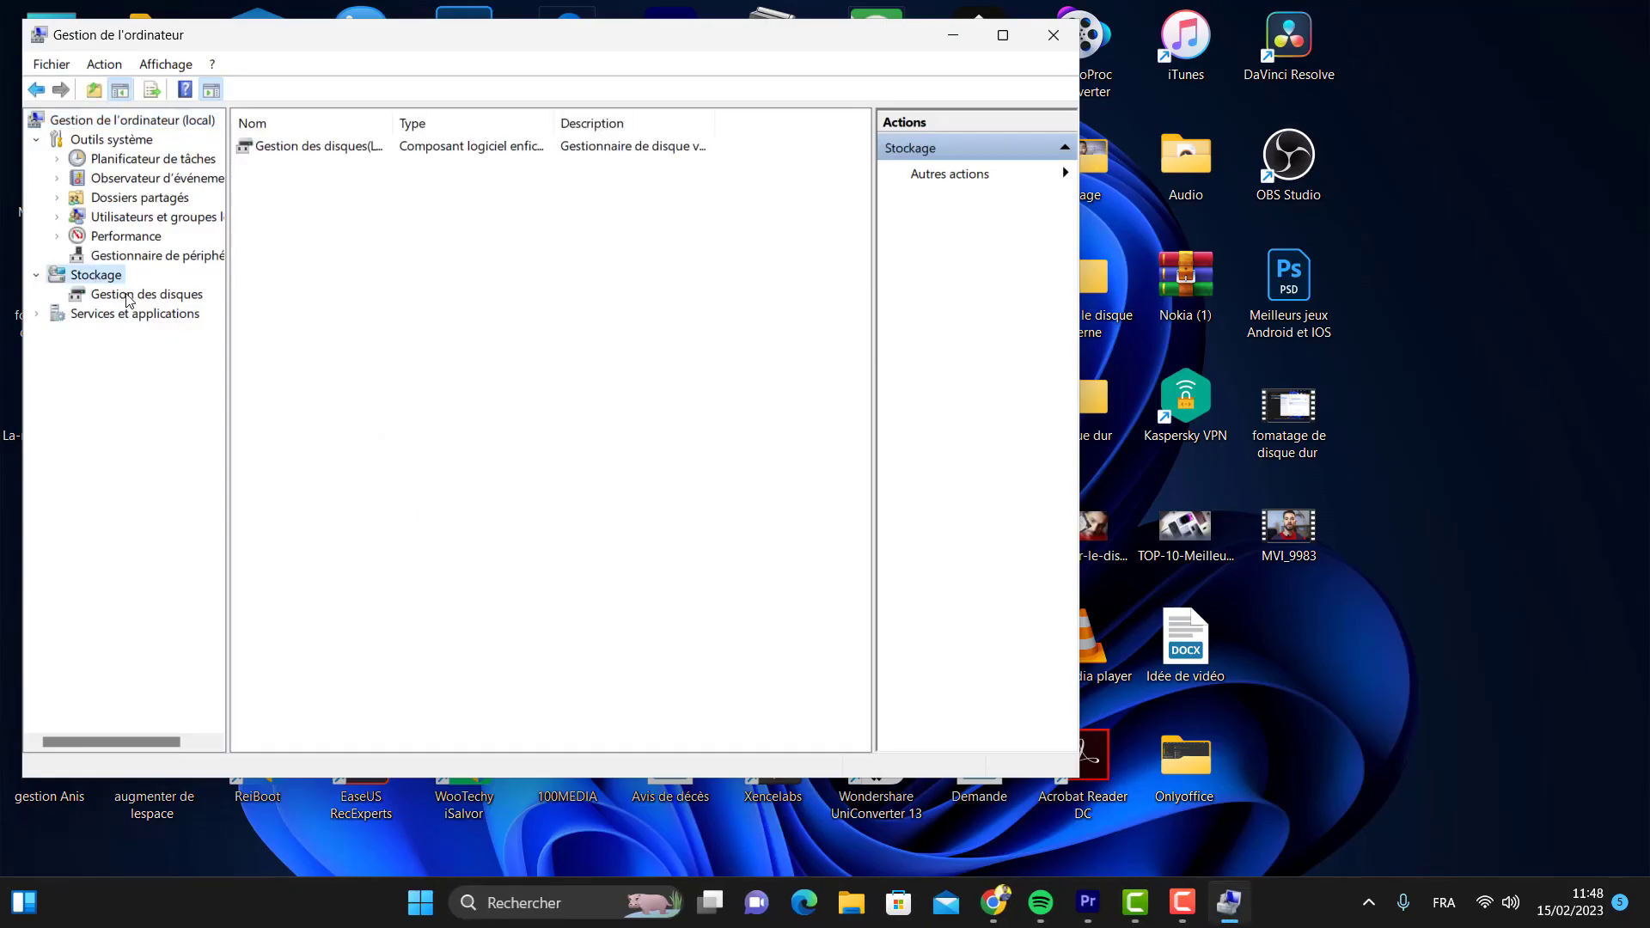
left_click(127, 297)
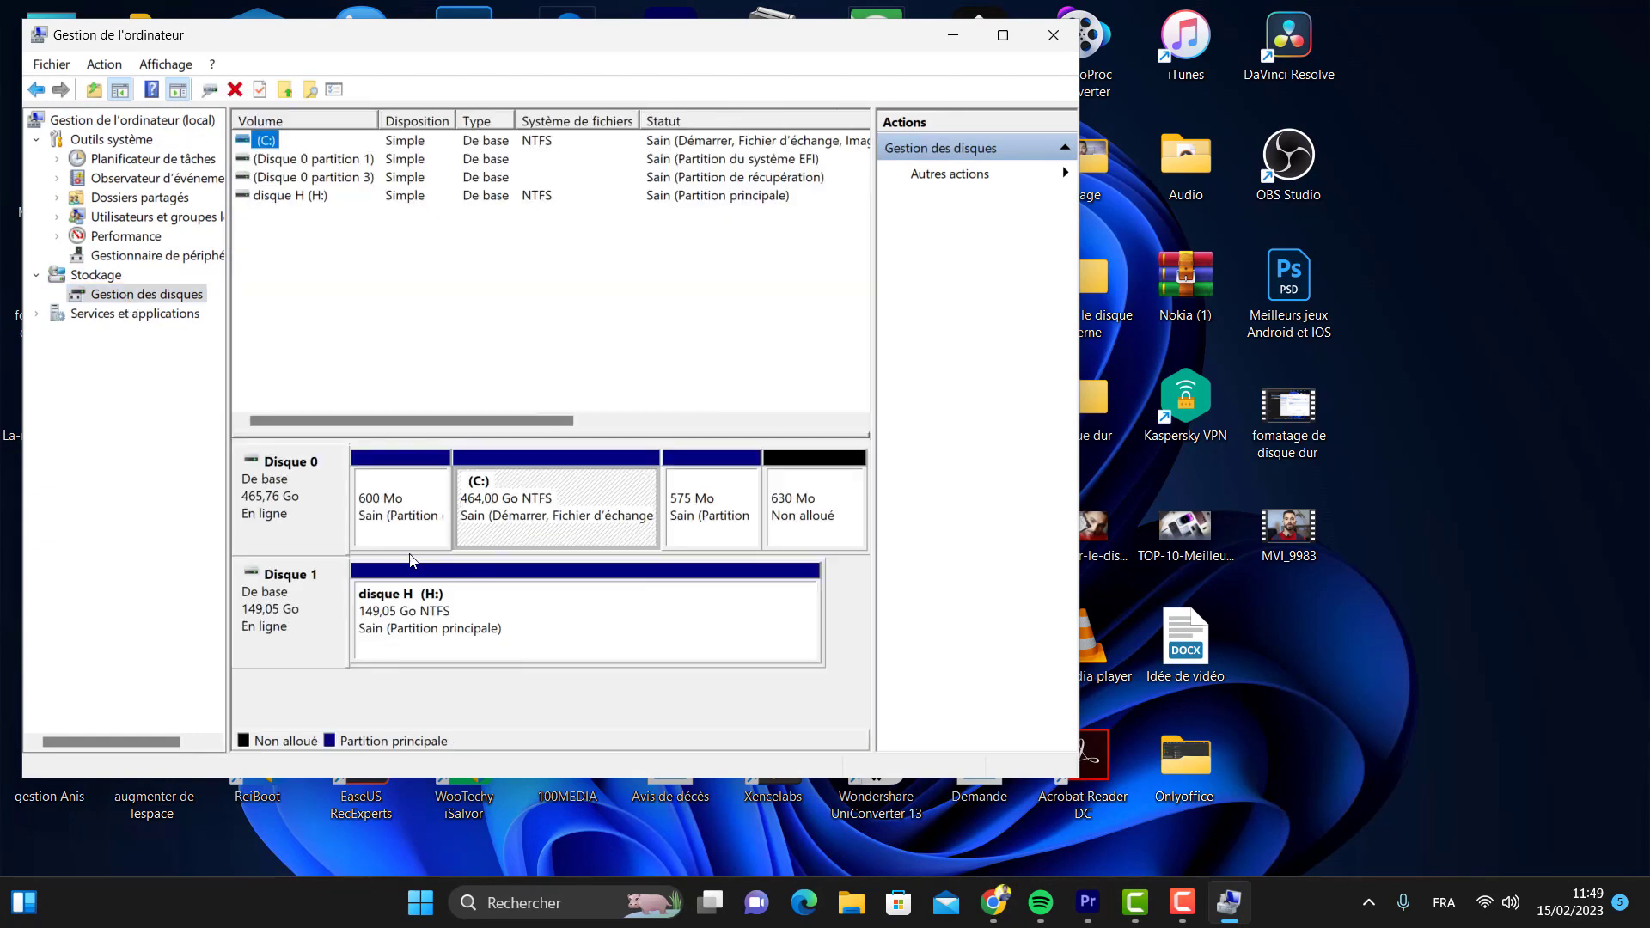
Quick-format volume H: on Disque 1 as NTFS with the default allocation unit size, accepting the data-loss warning.
right_click(507, 623)
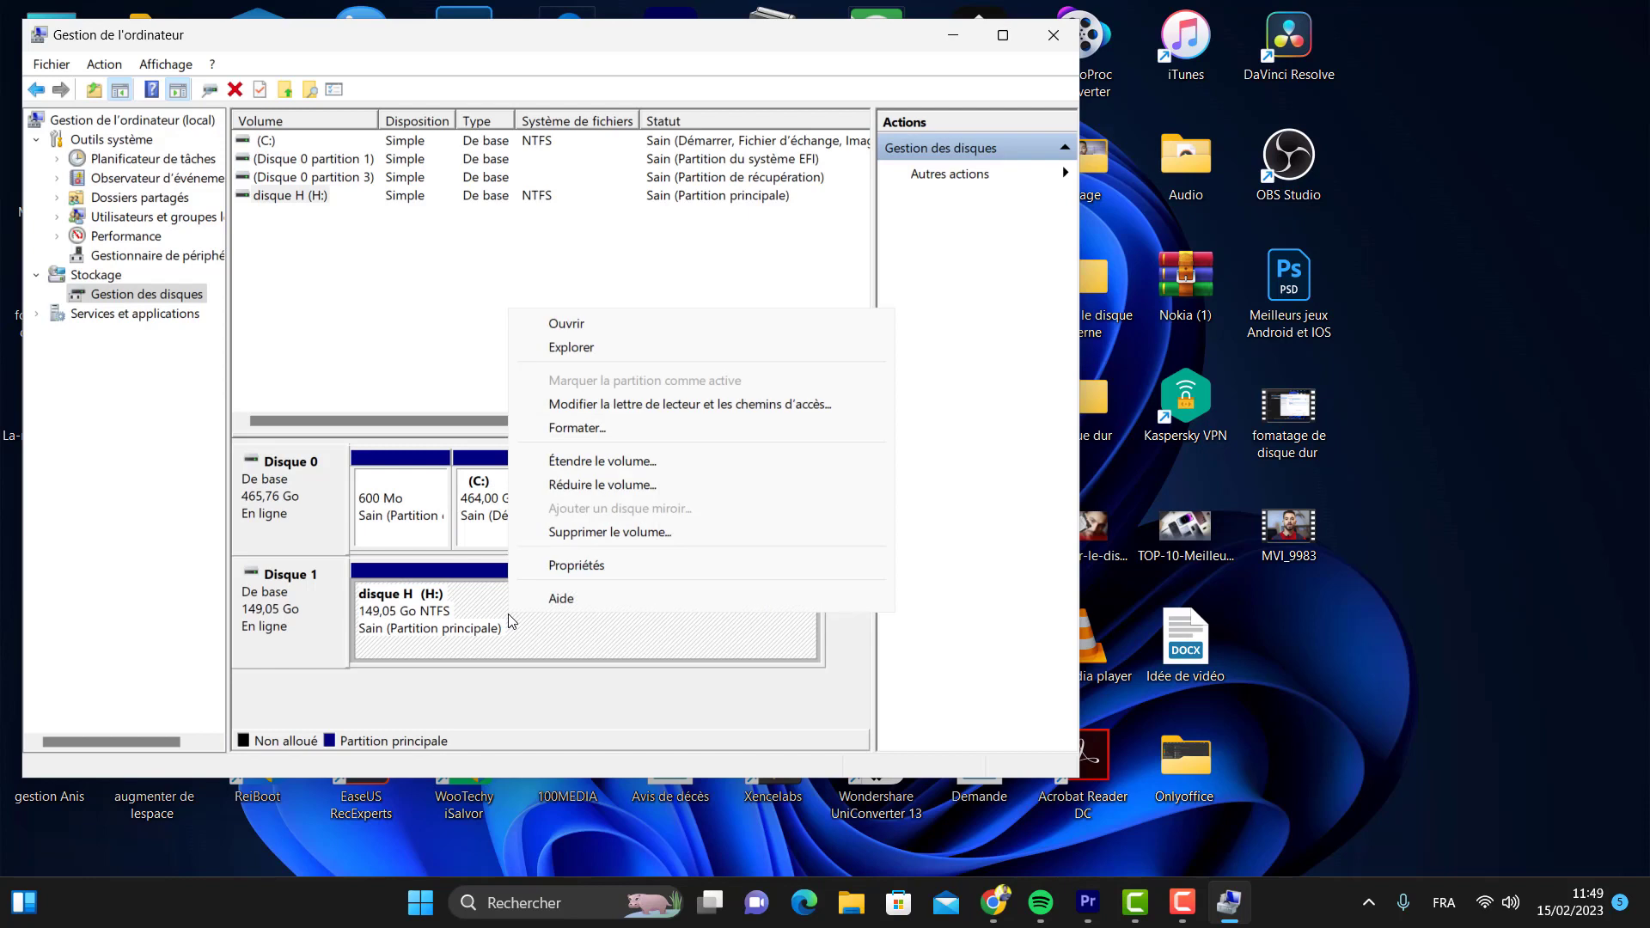
left_click(640, 427)
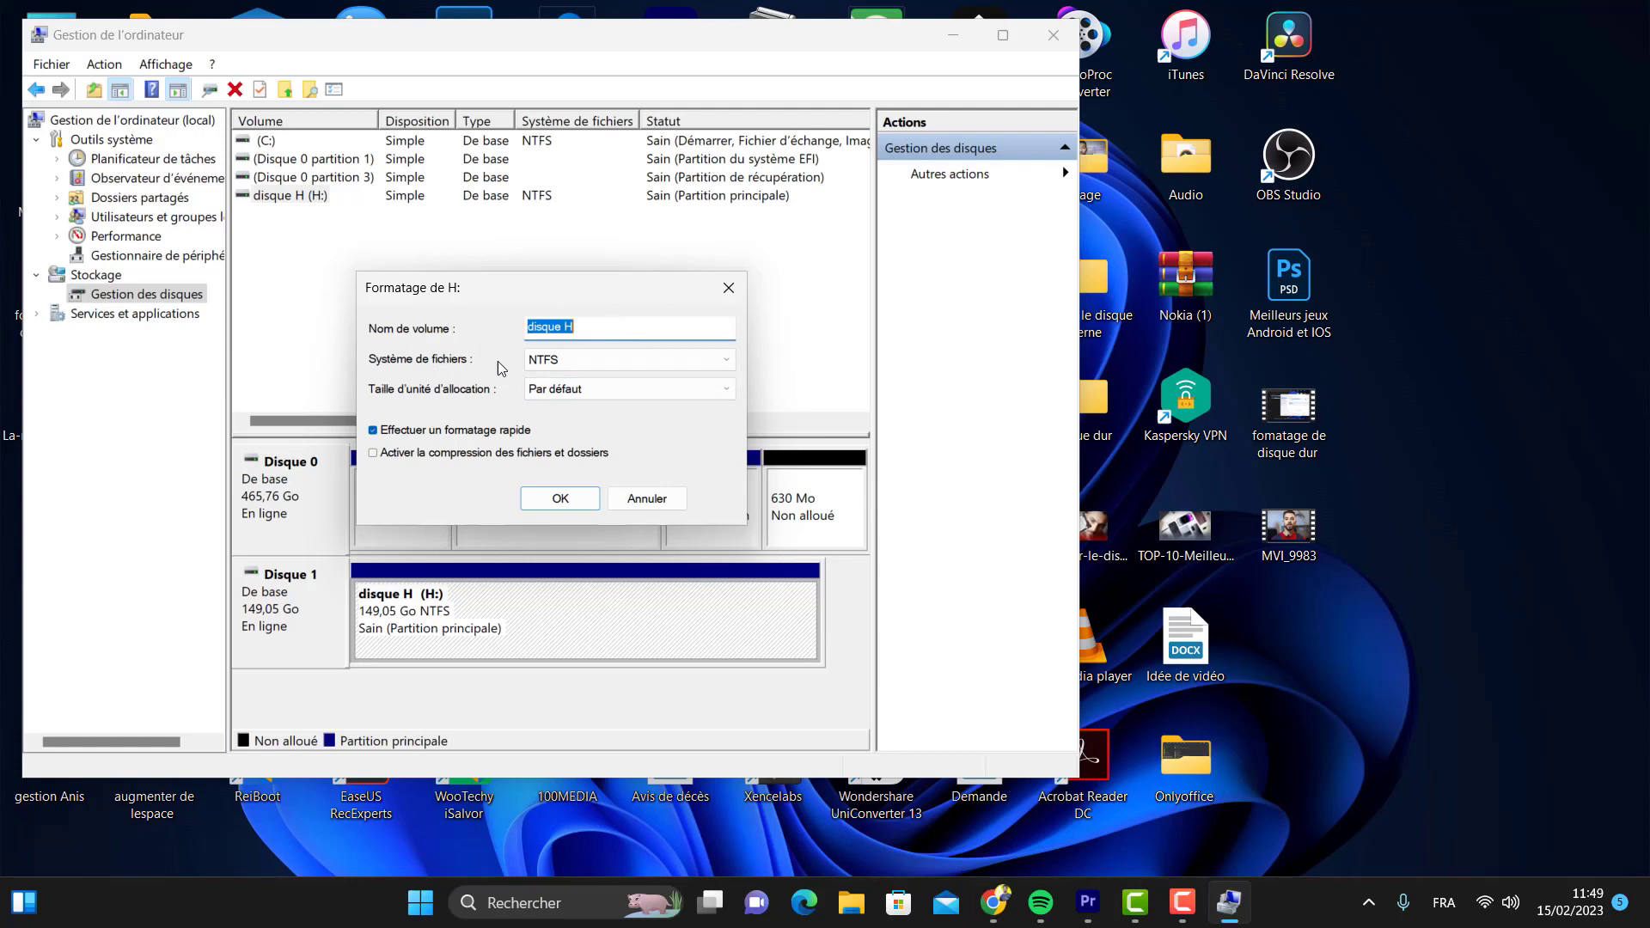
left_click(578, 397)
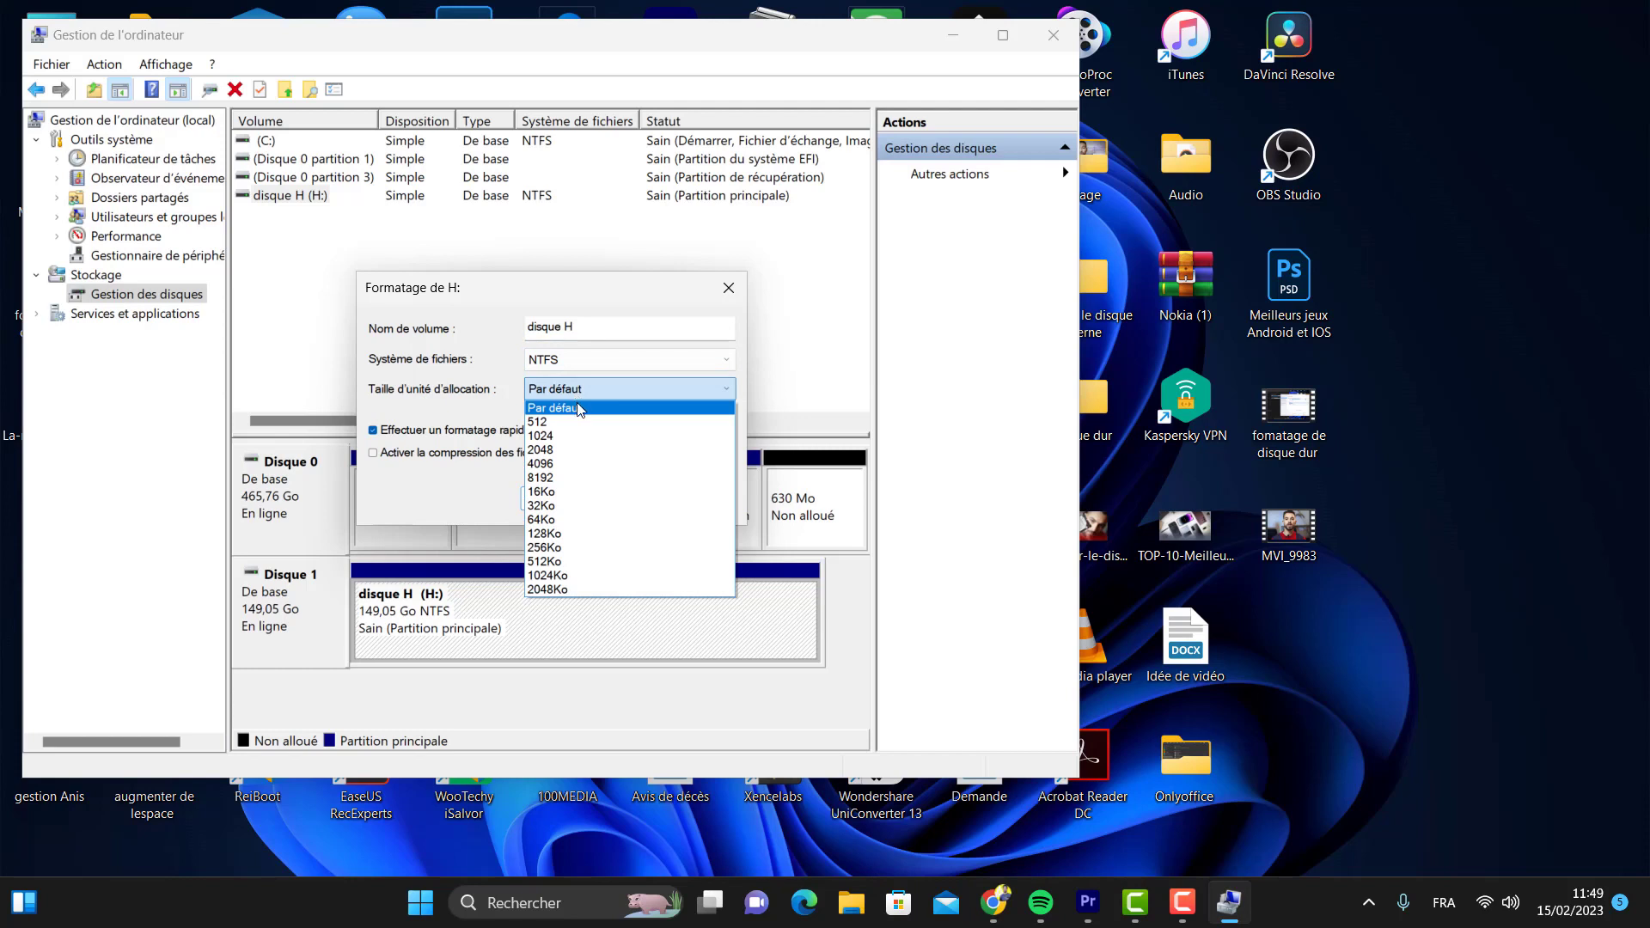
left_click(579, 410)
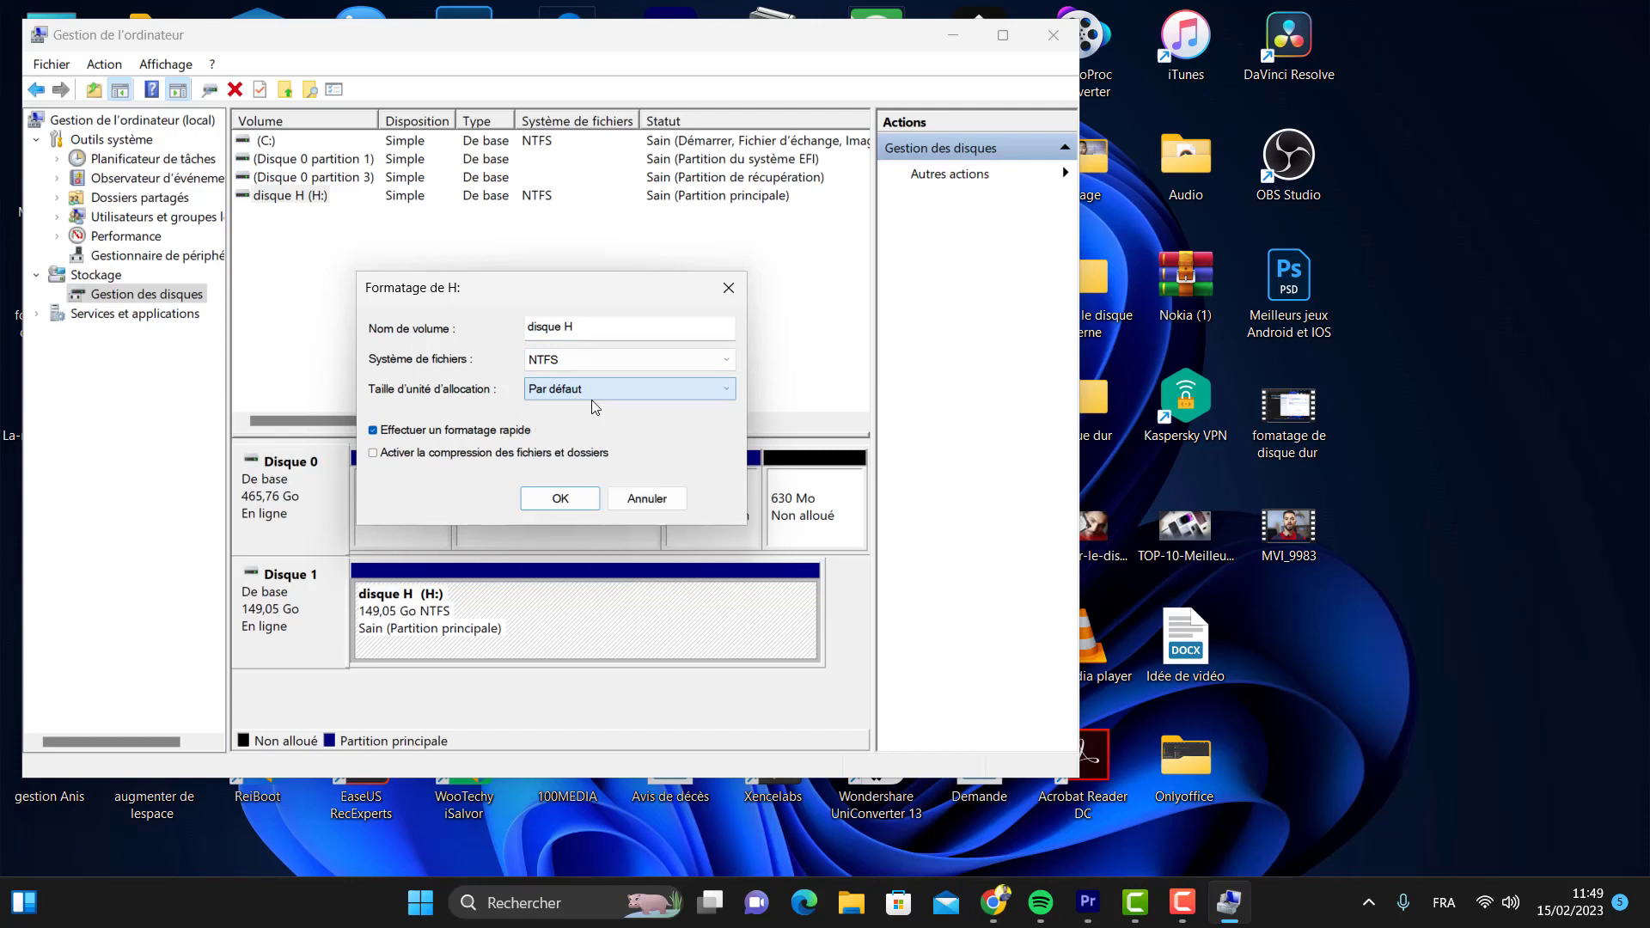
left_click(560, 498)
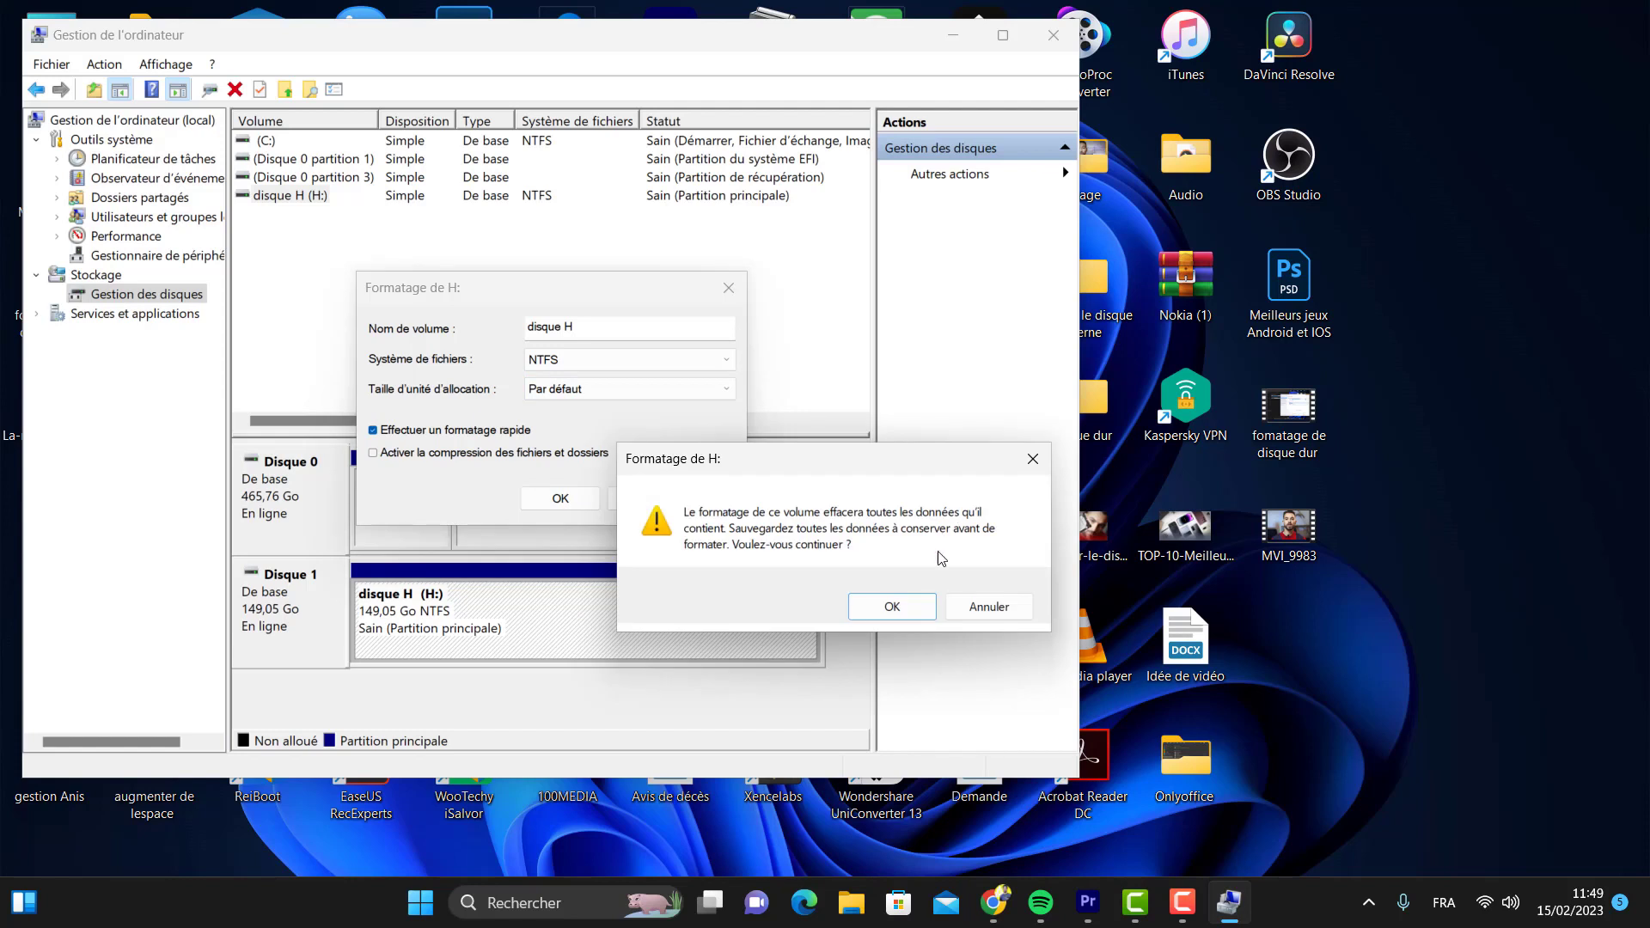
left_click(868, 611)
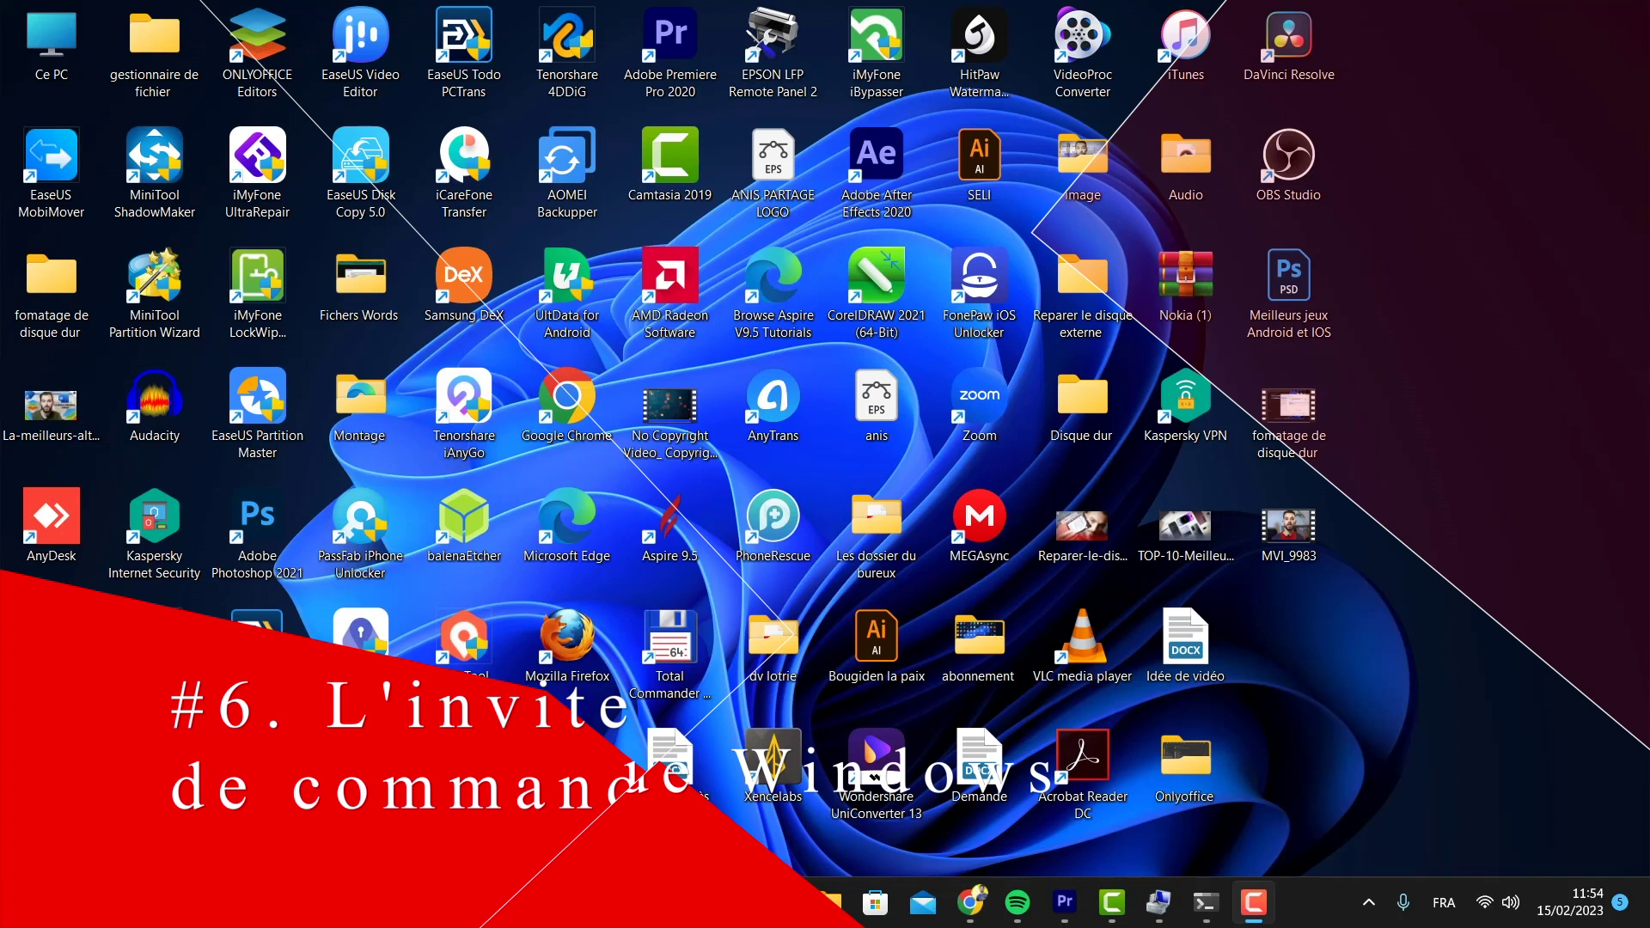
Search Windows for cmd, open the Command Prompt and start diskpart.
key("super+s")
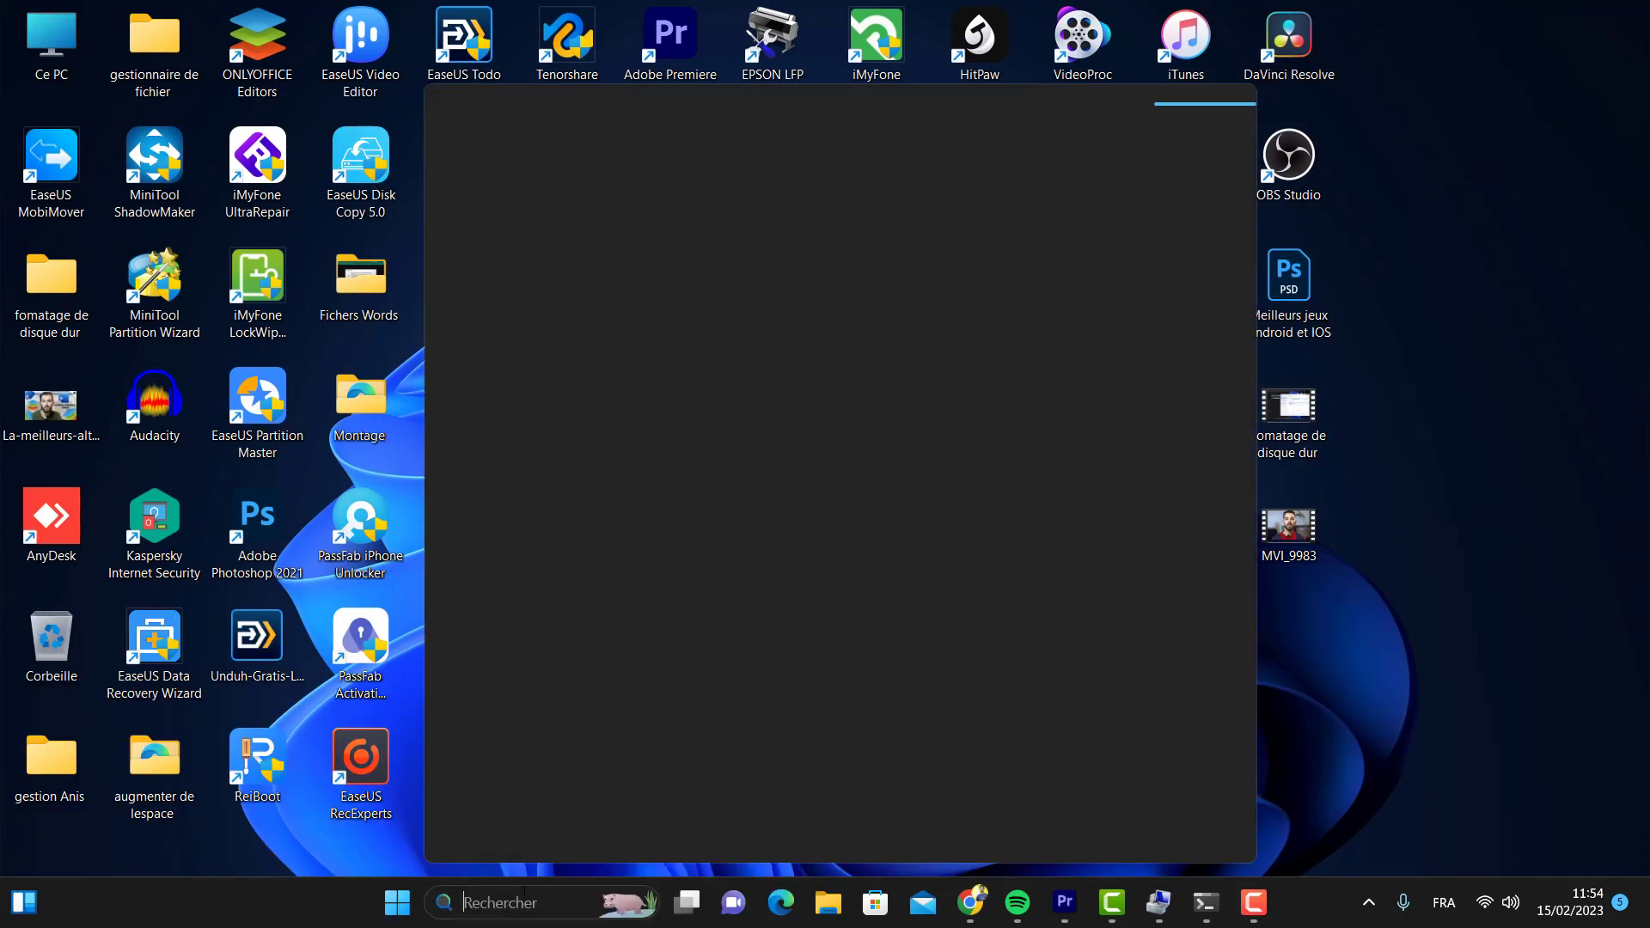
type("c")
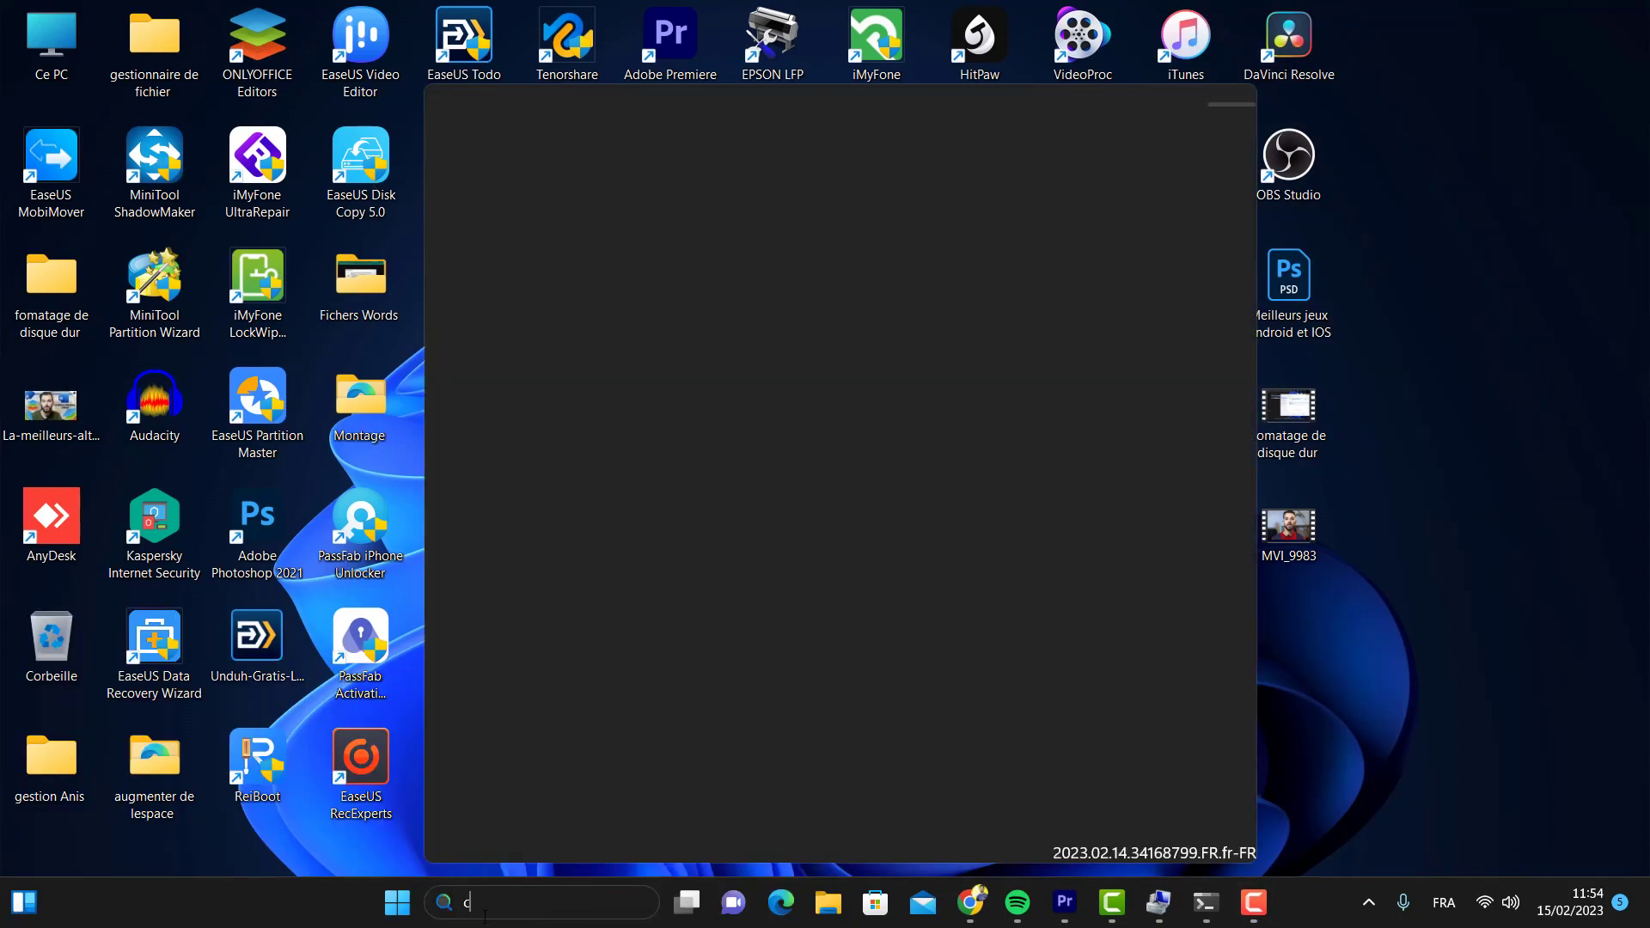
type("md")
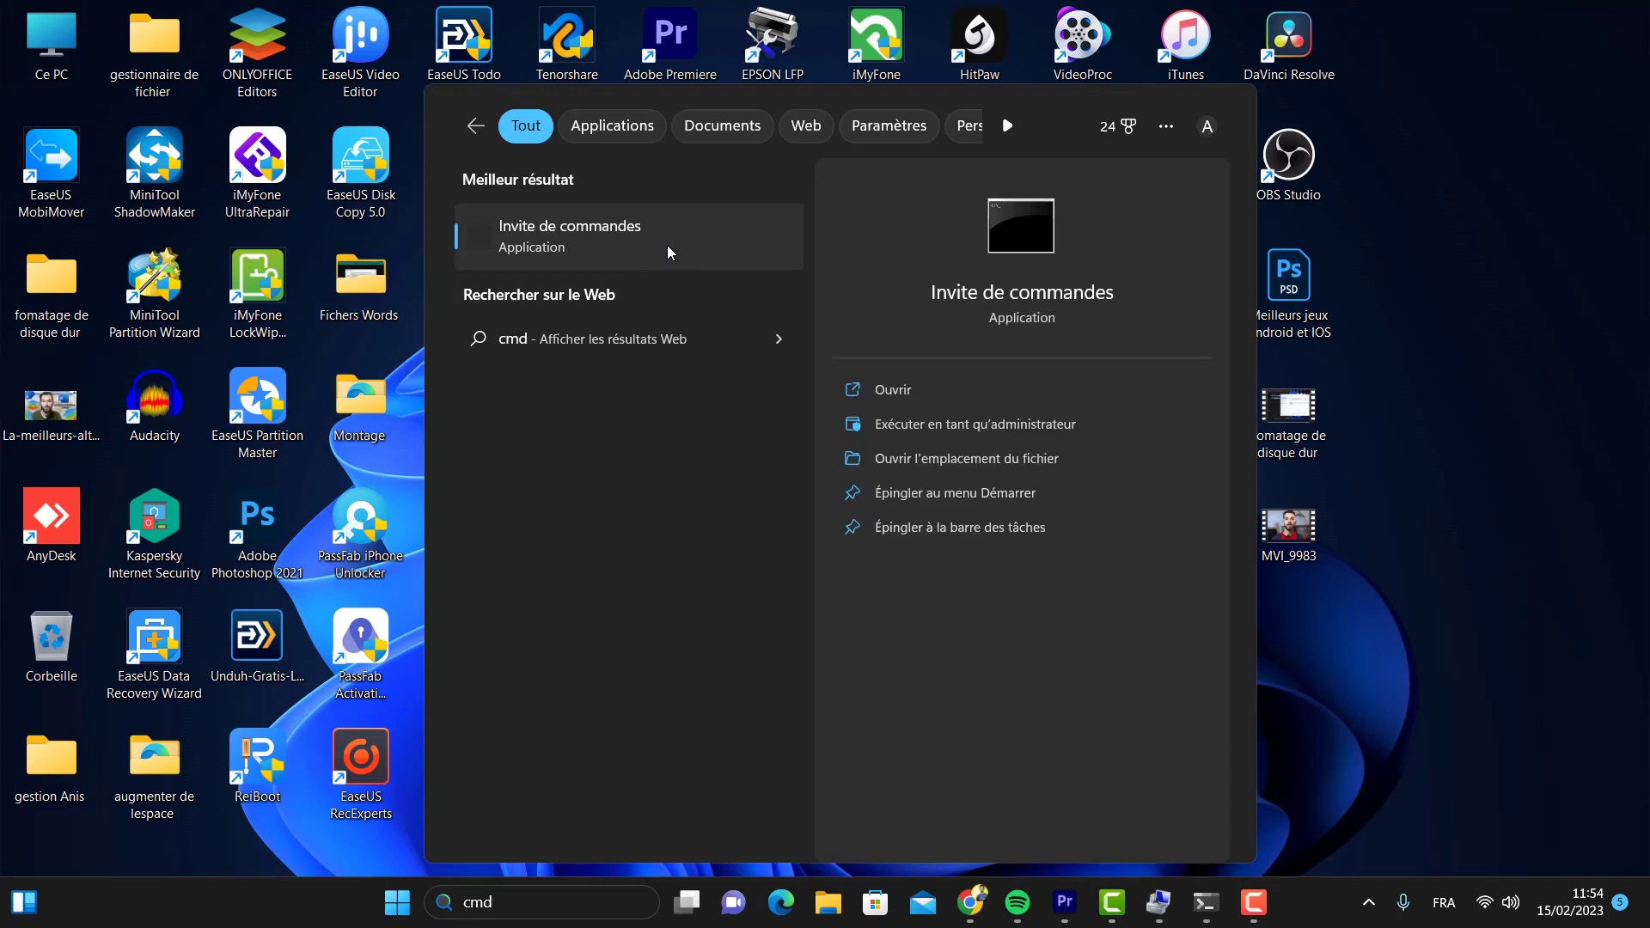
left_click(666, 245)
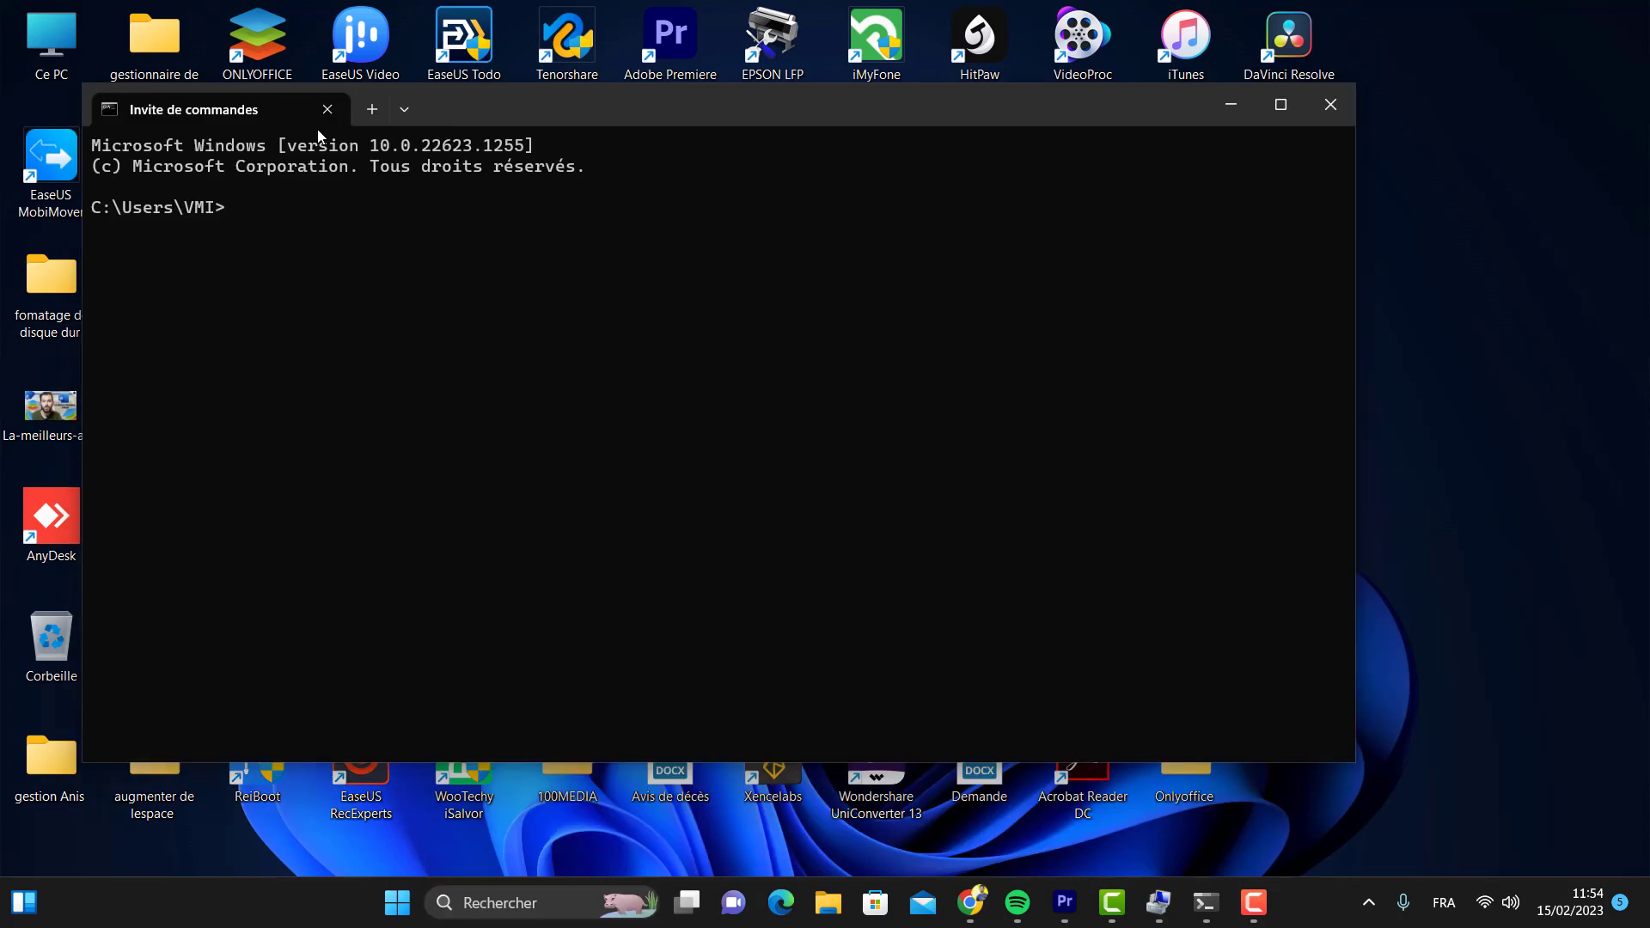
type("disu")
key("BackSpace")
type("kpart")
List the disks in DiskPart with "list disk" and select disk 1.
type("liste")
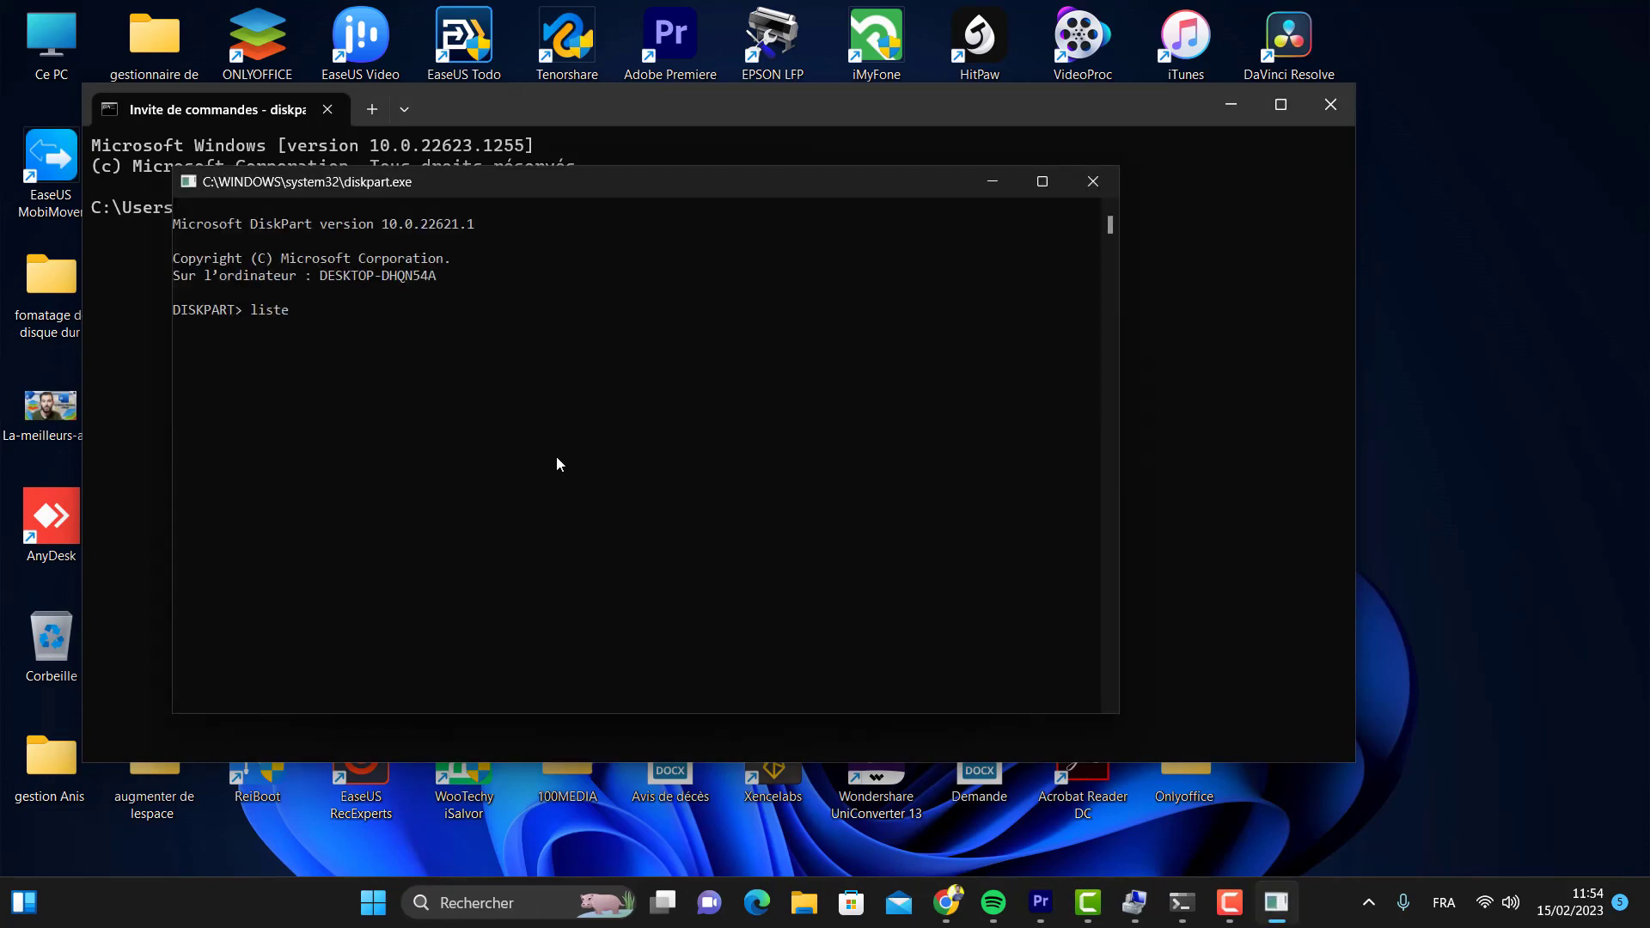
key("BackSpace")
key("BackSpace")
type("disk")
key("Return")
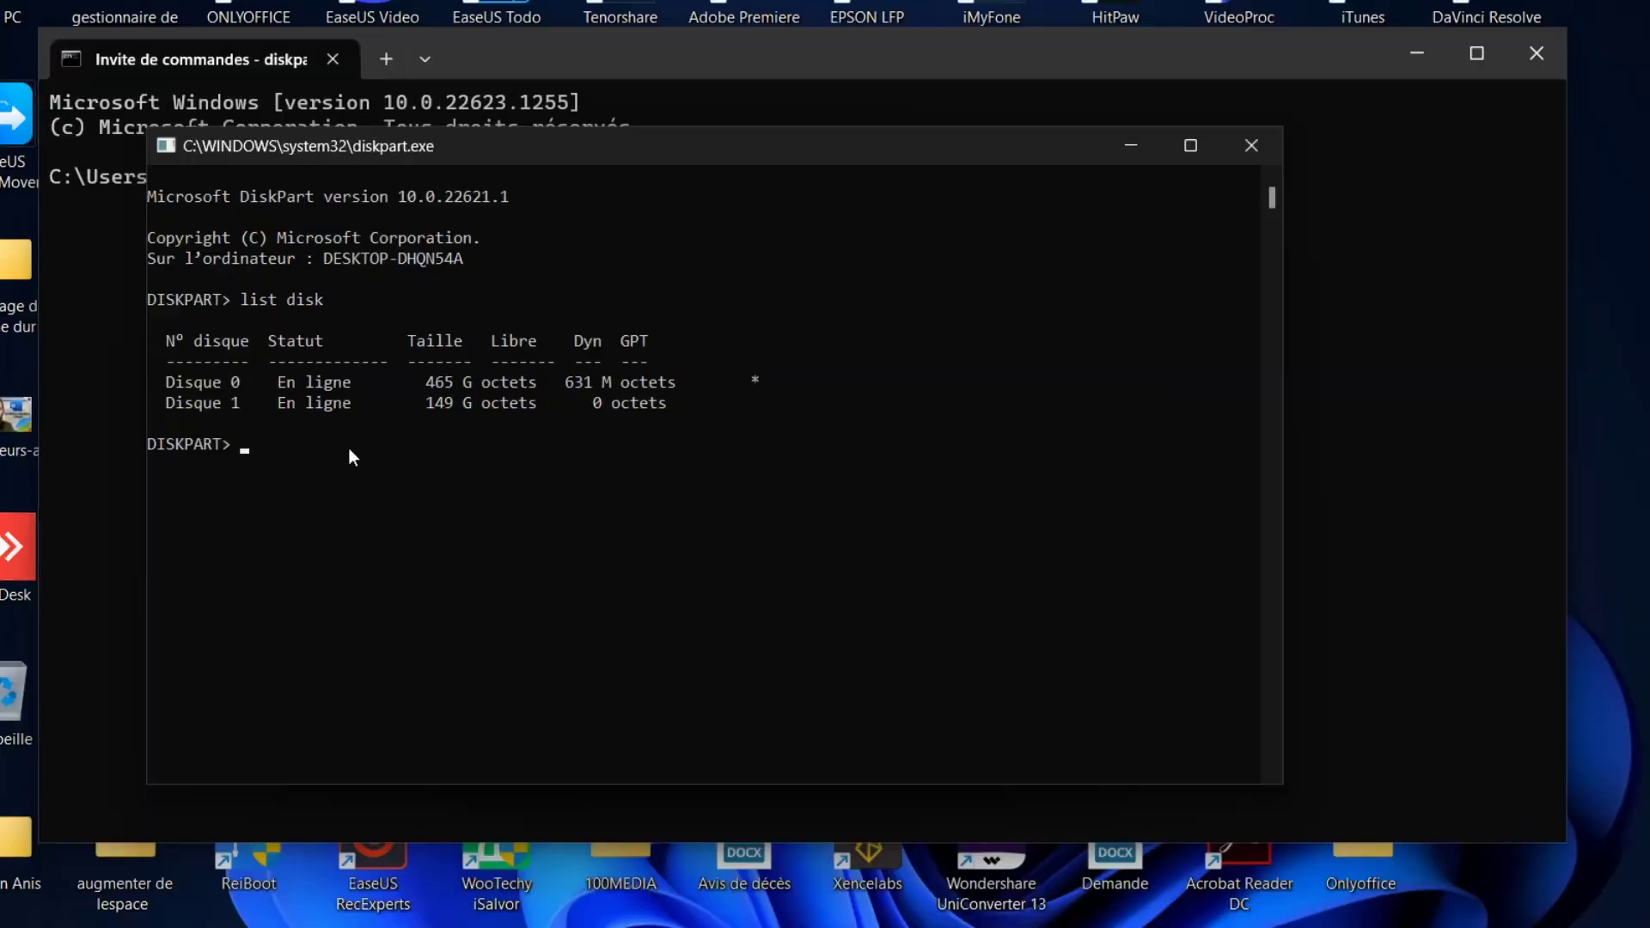
type("select")
type("disk 1")
key("Return")
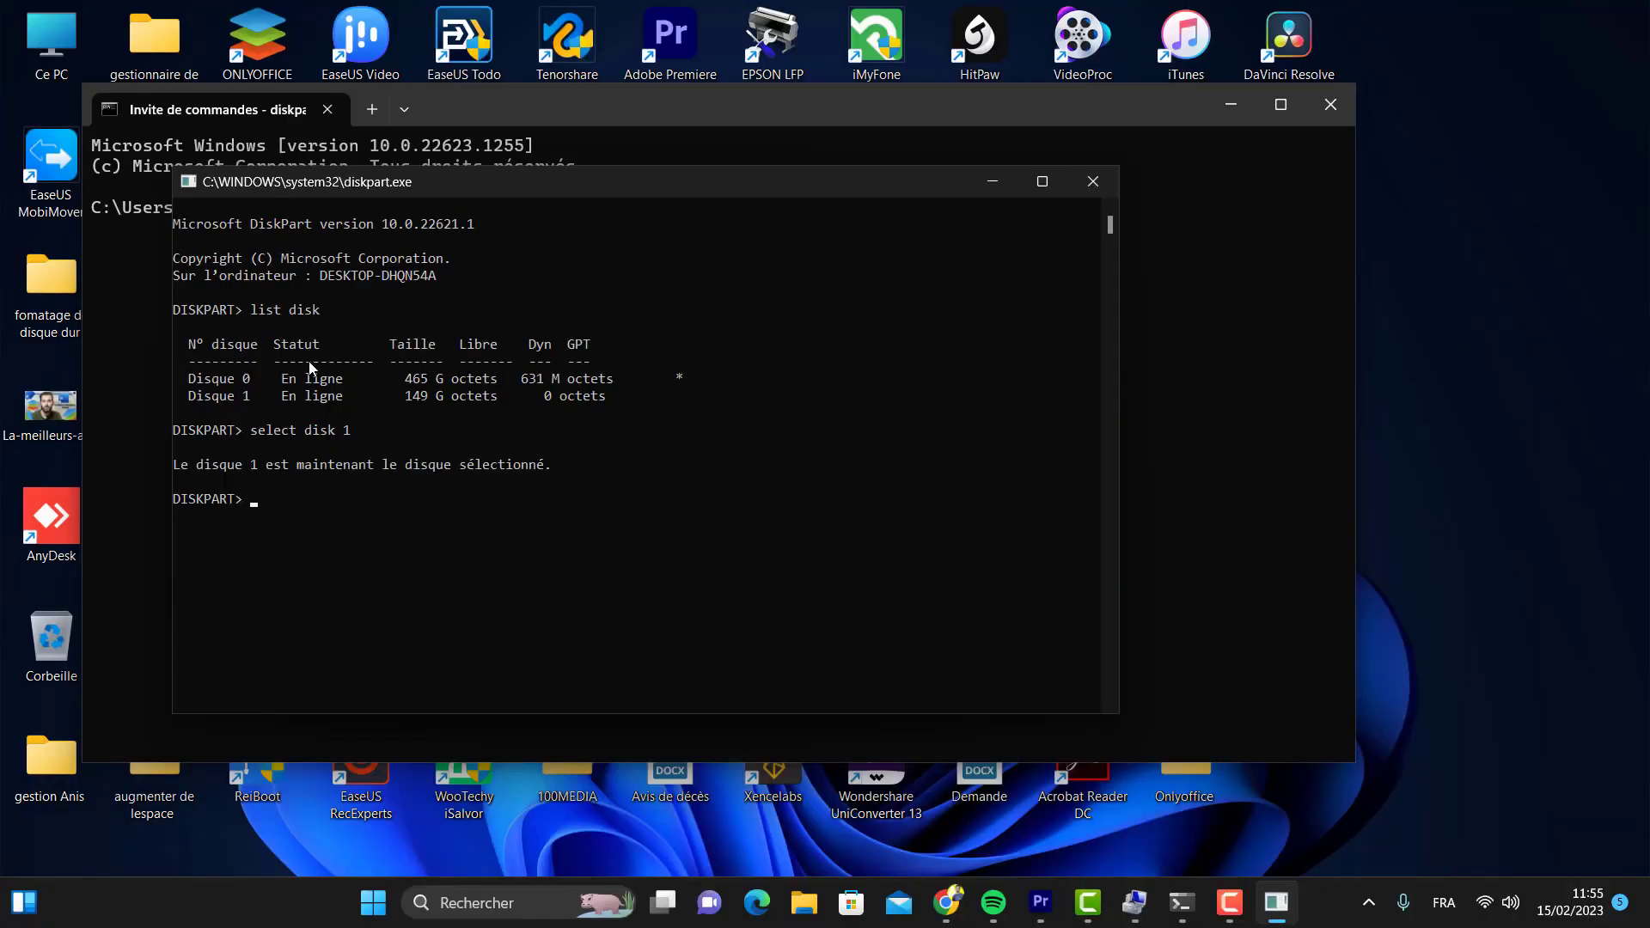
List the volumes with "list volume" and select volume 3, the one with letter H.
type("list volume")
key("Return")
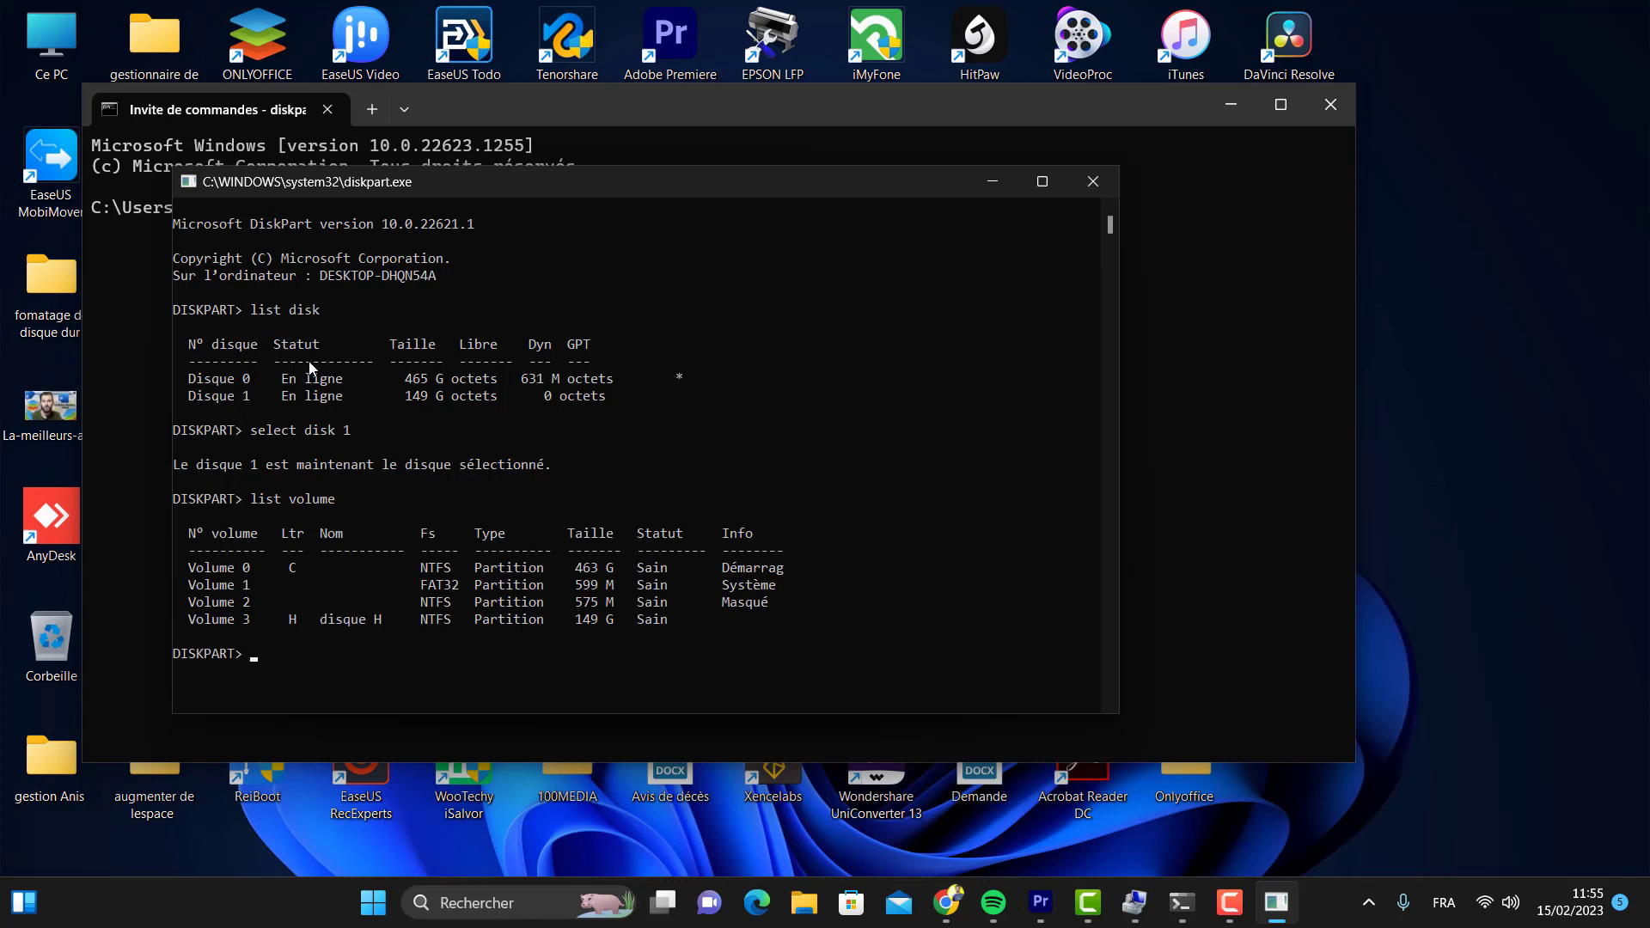
type("select volume 3")
key("Return")
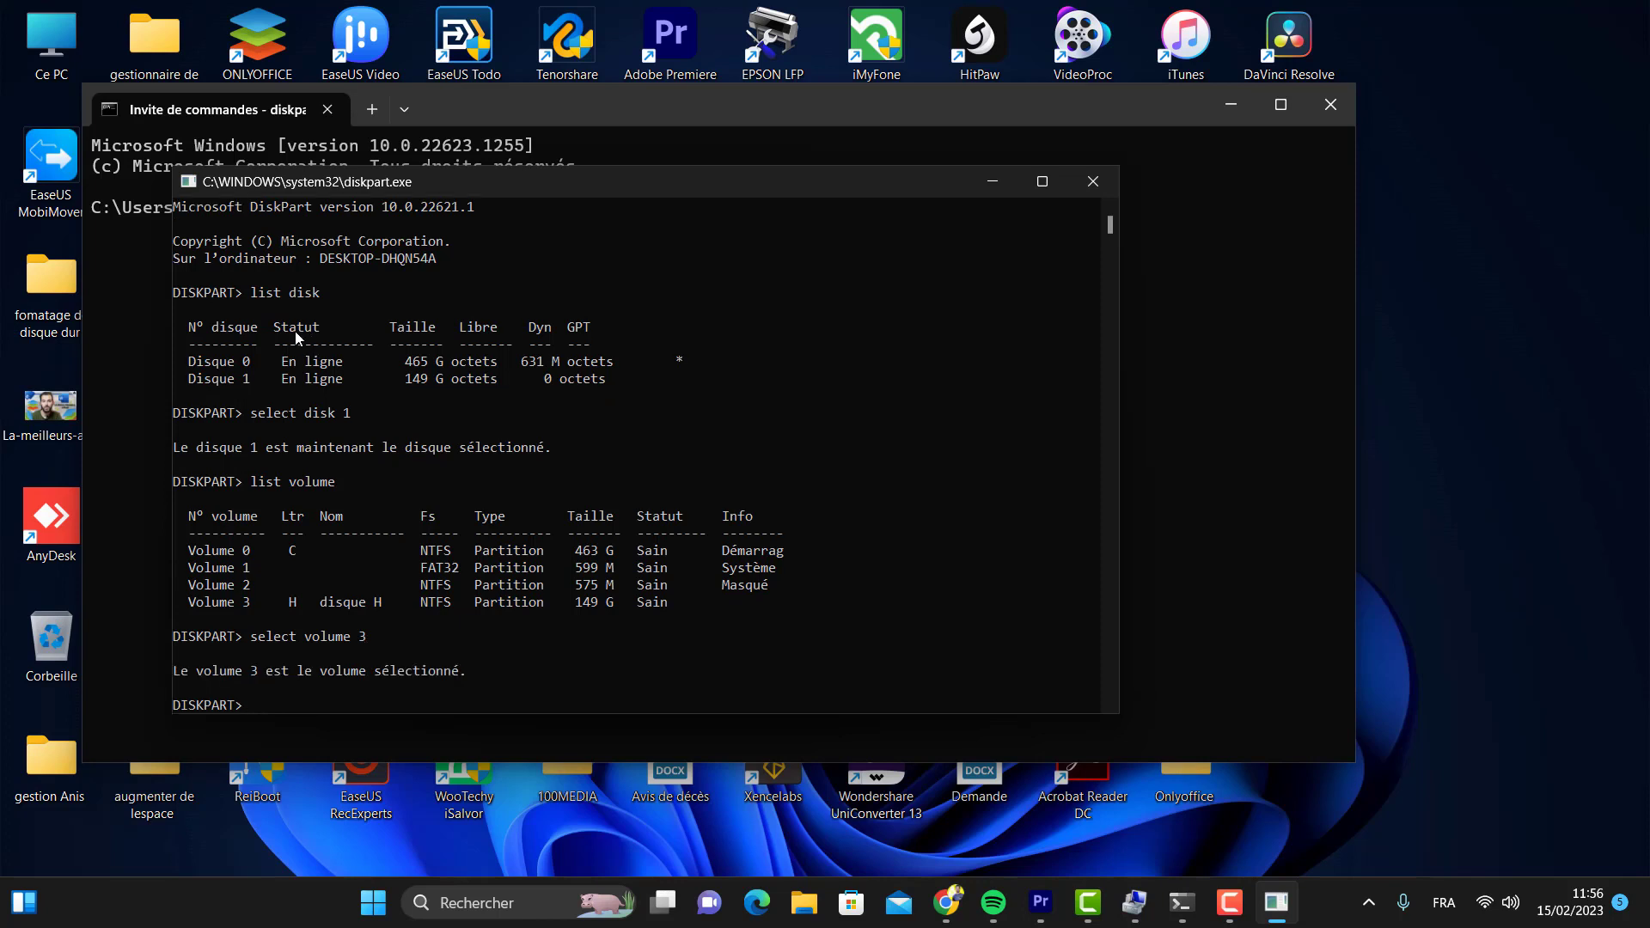
Copy the command "format fs=ntfs quick" from Étape 3 of the web guide in Chrome and paste it at the DiskPart prompt.
mouse_move(945, 903)
left_click(899, 828)
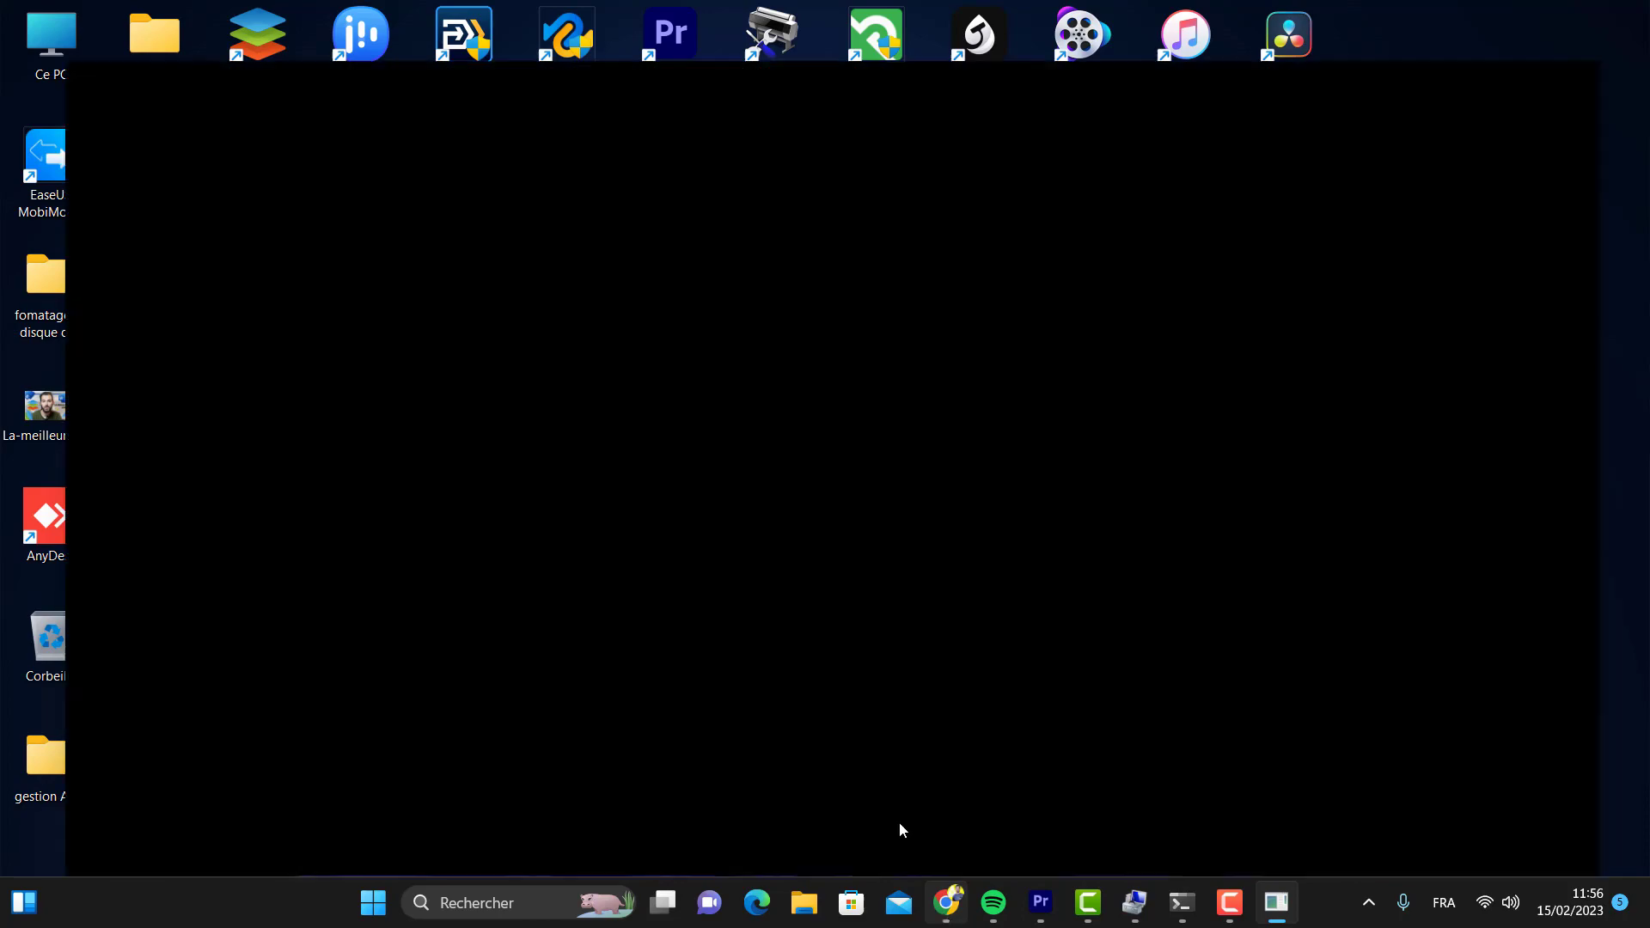
scroll(817, 578, "down", 10)
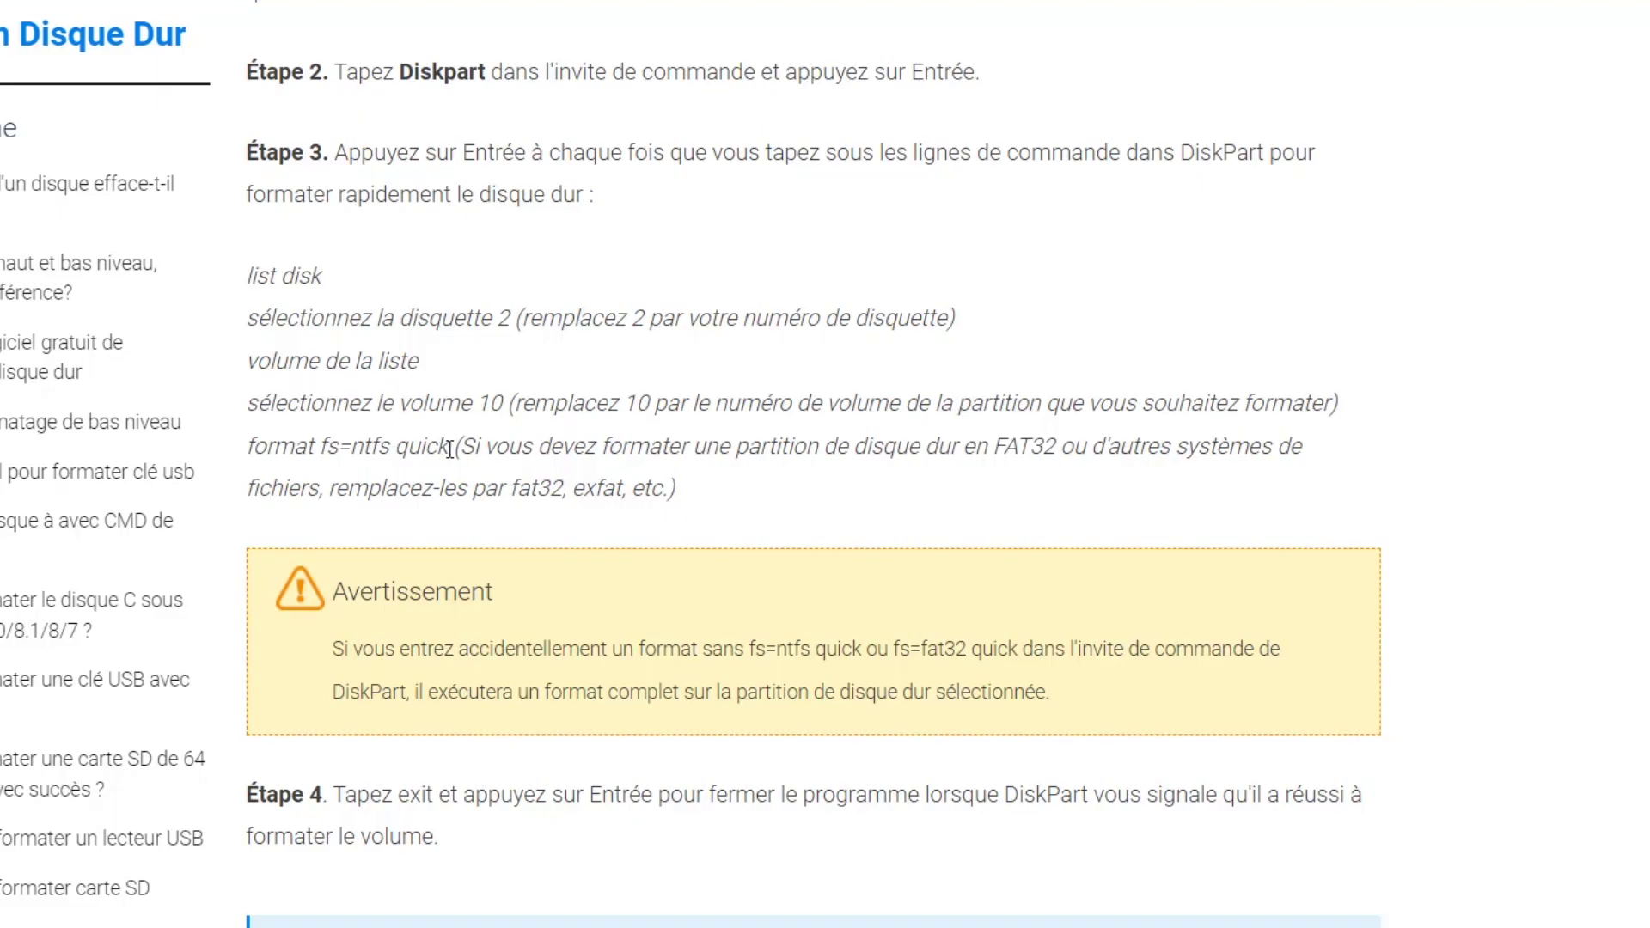
left_click_drag(543, 452, 459, 453)
left_click_drag(342, 448, 242, 453)
key("super+c")
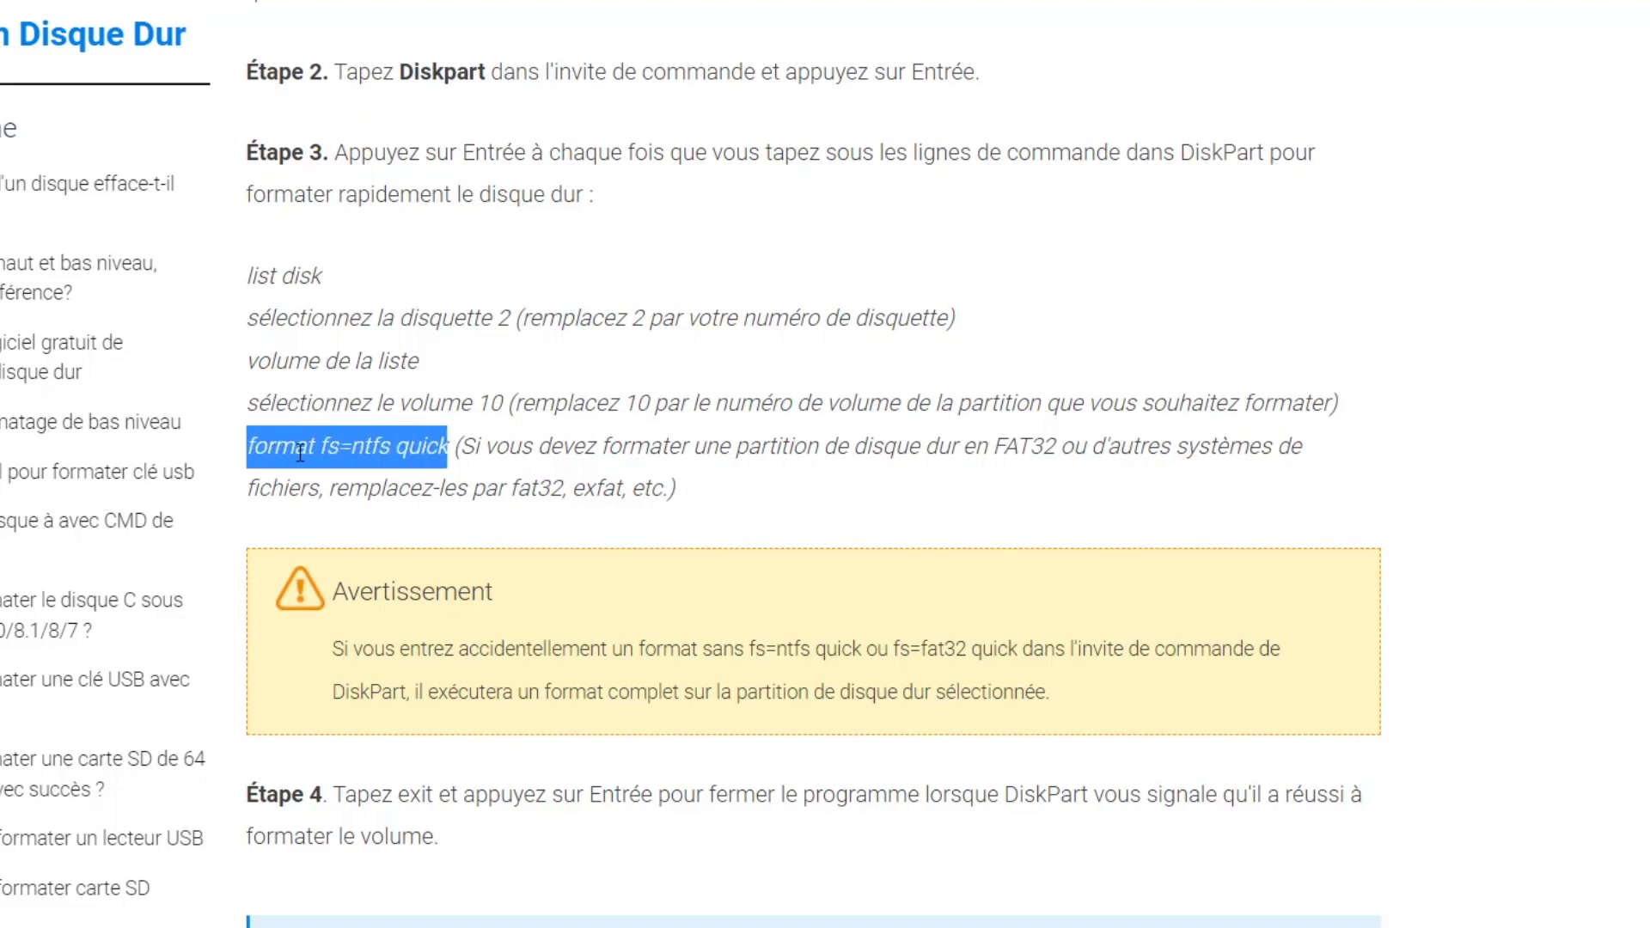
right_click(366, 457)
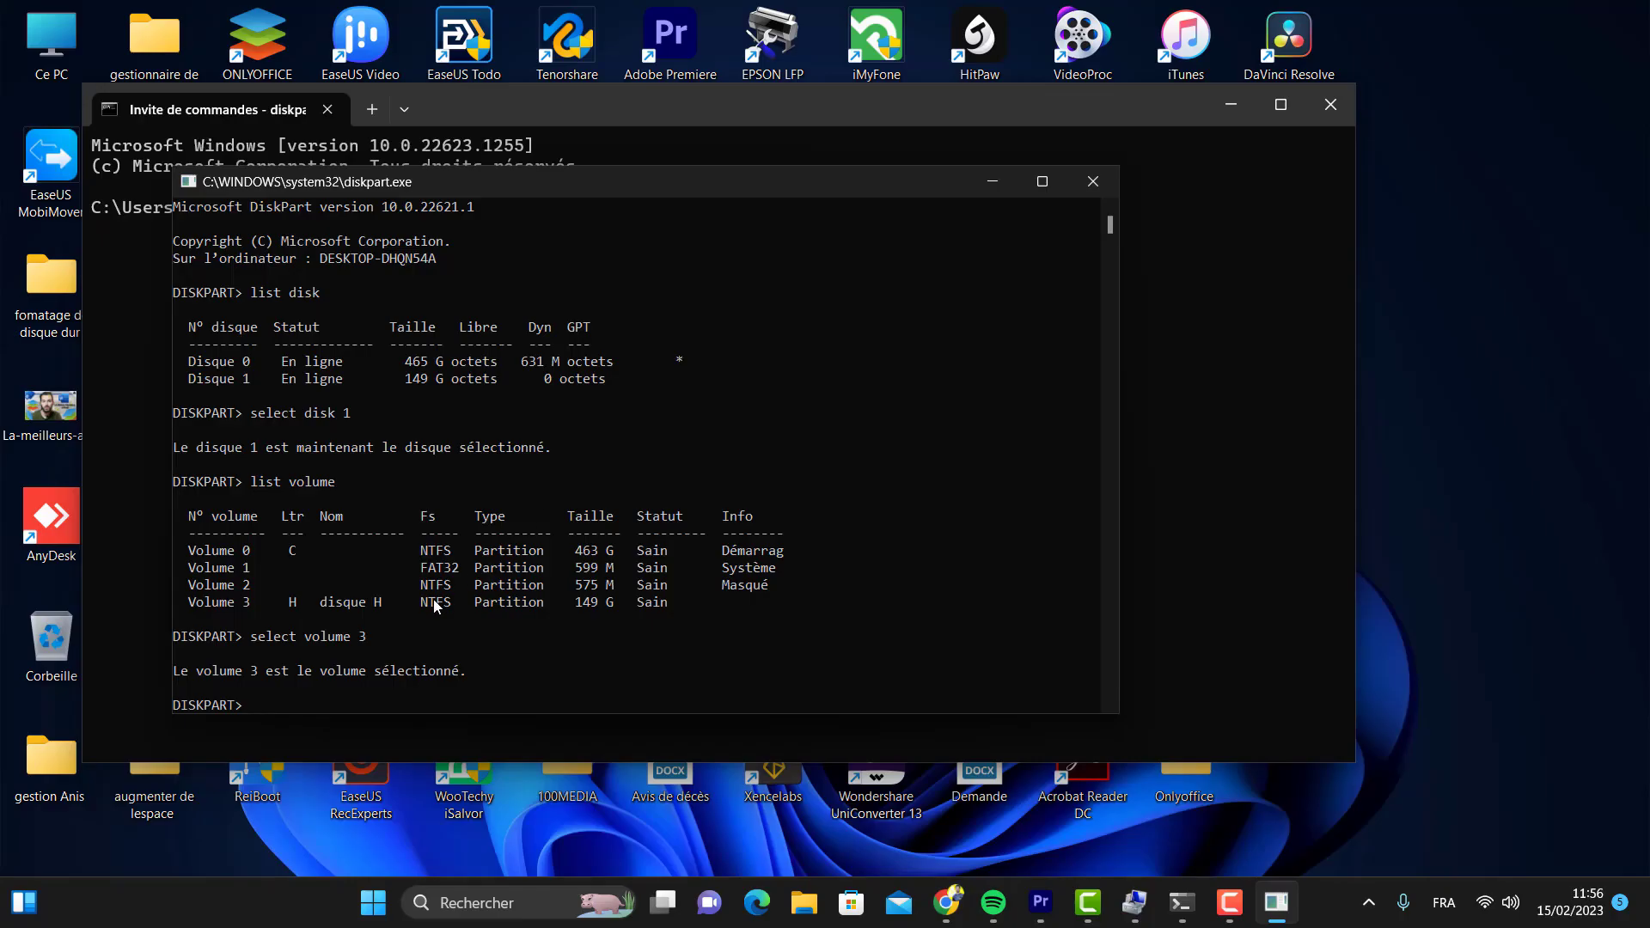
right_click(306, 704)
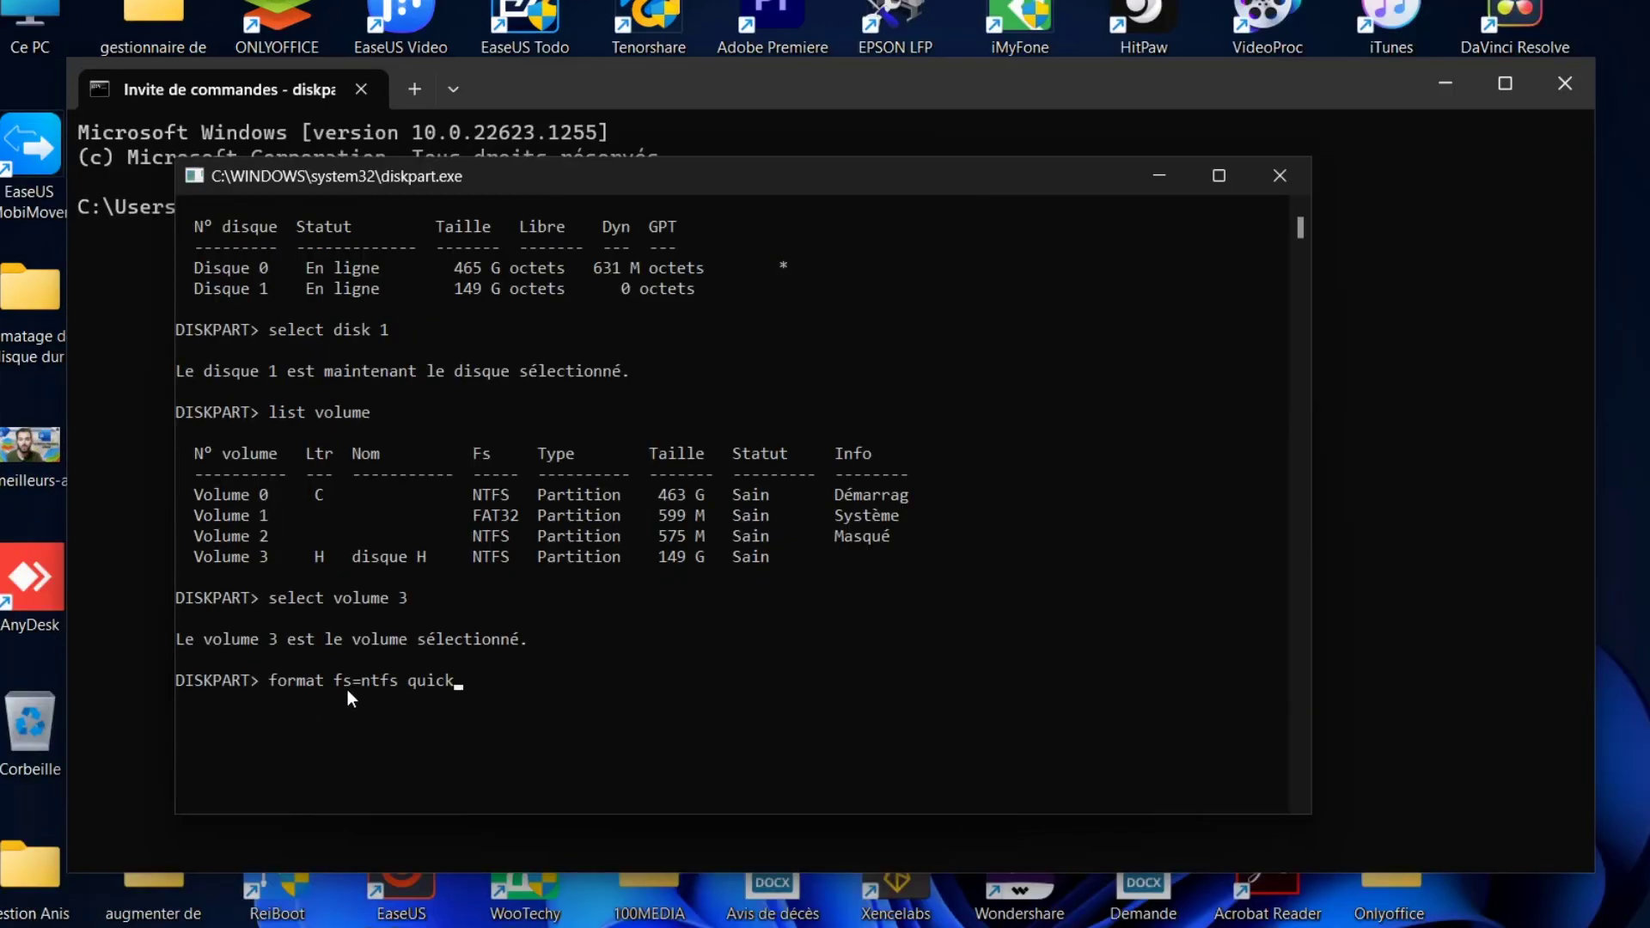